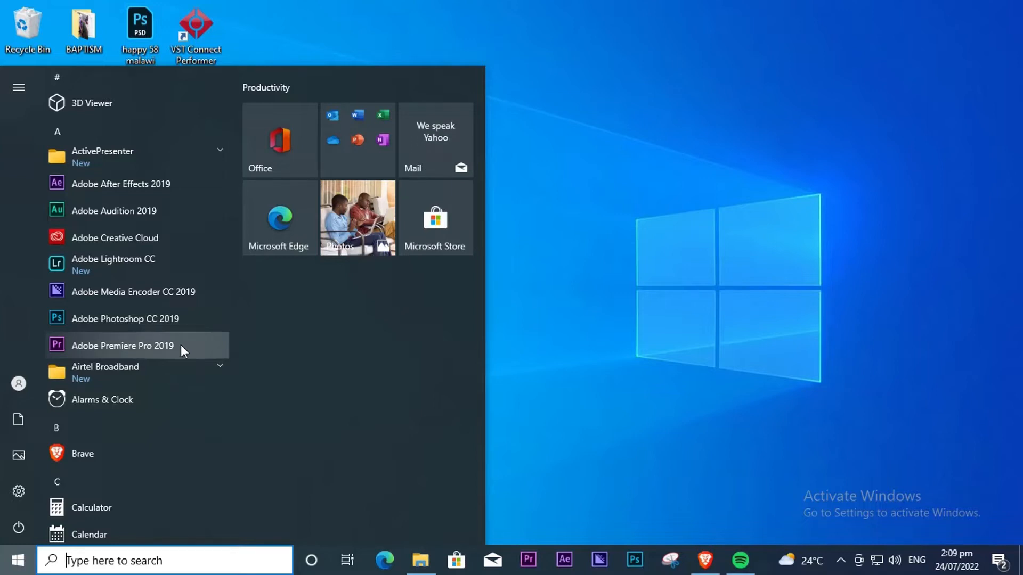
- Launch Adobe Premiere Pro 2019 and start a new project named VIDEO EDITING TUTORIAL
{"action": "left_click", "coordinate": [178, 345]}
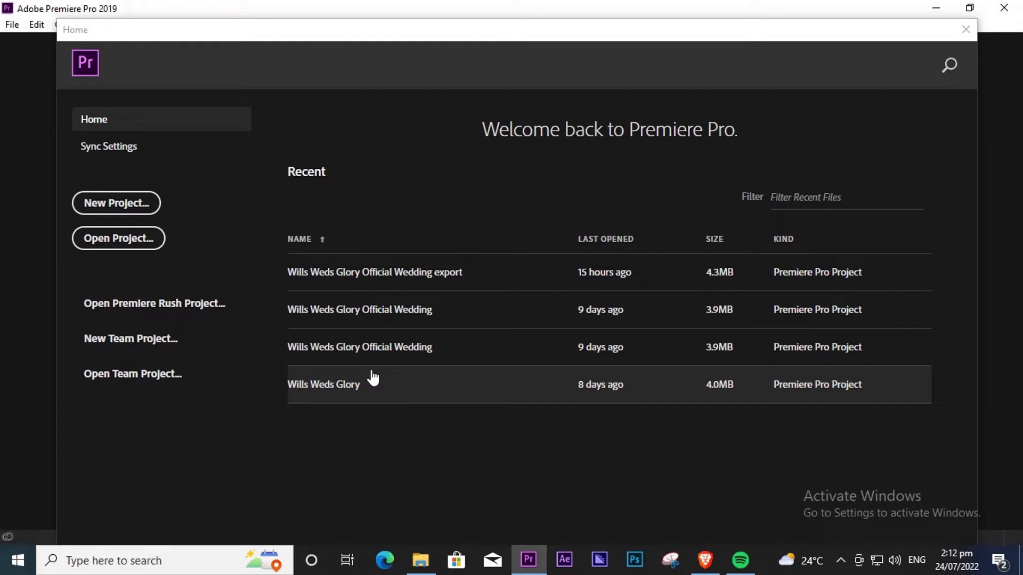
{"action": "left_click", "coordinate": [128, 208]}
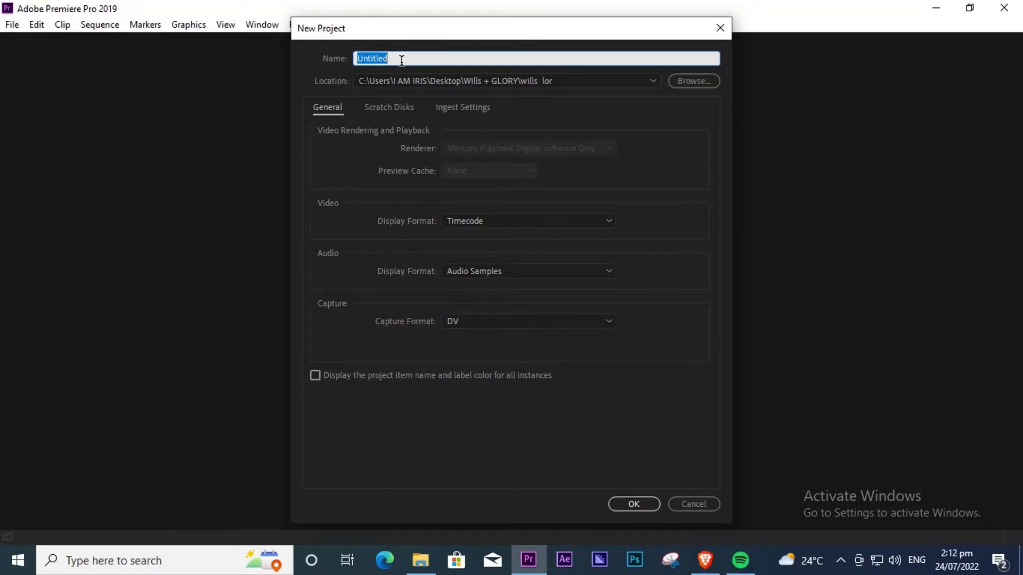
{"action": "type", "text": "VIDEO EDITING TUTORIS"}
{"action": "key", "text": "BackSpace"}
{"action": "type", "text": "AL"}
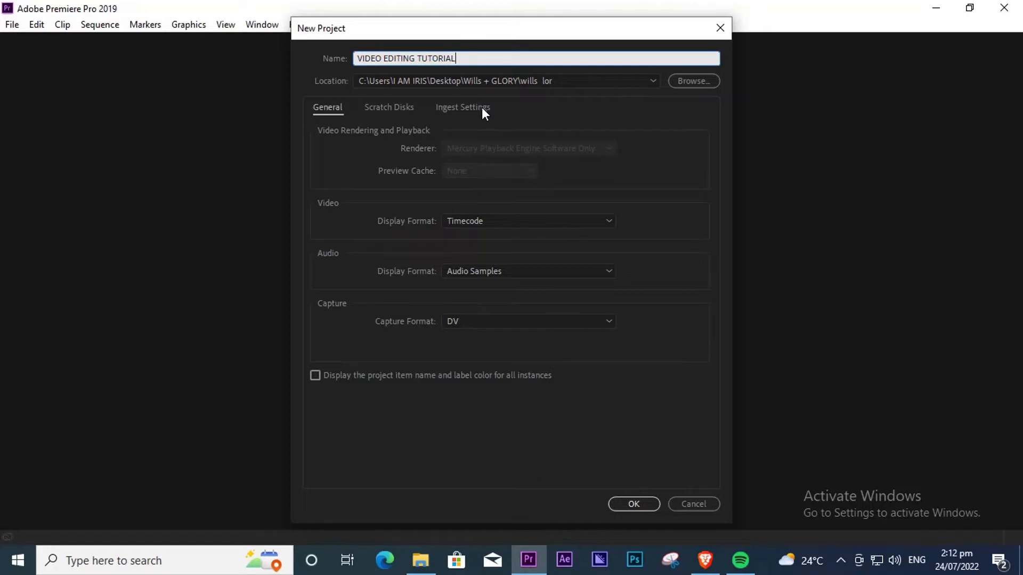
- Browse for the project location and create and open a folder named TUTORIALS on the Desktop
{"action": "left_click", "coordinate": [687, 81]}
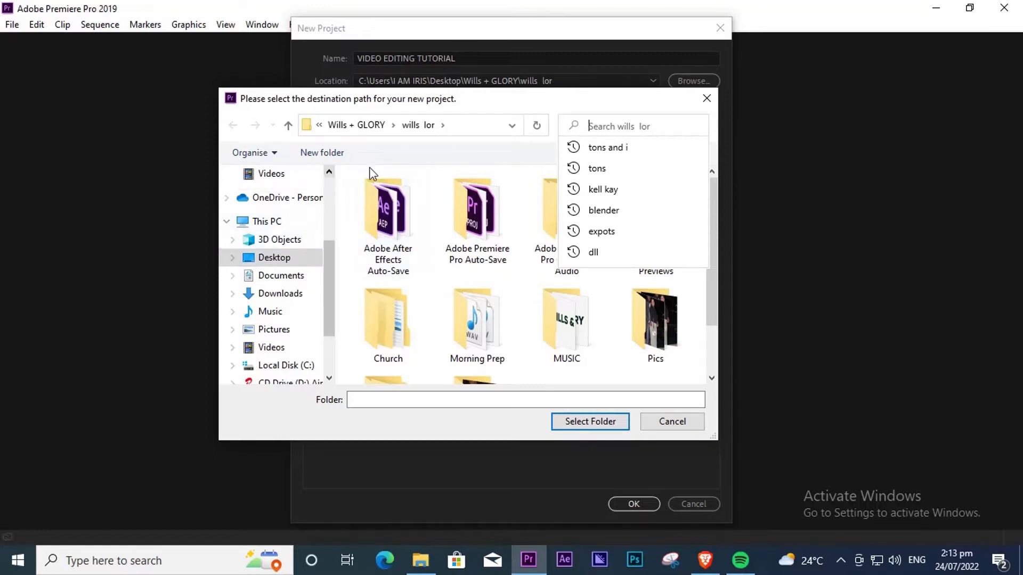
{"action": "left_click", "coordinate": [284, 264]}
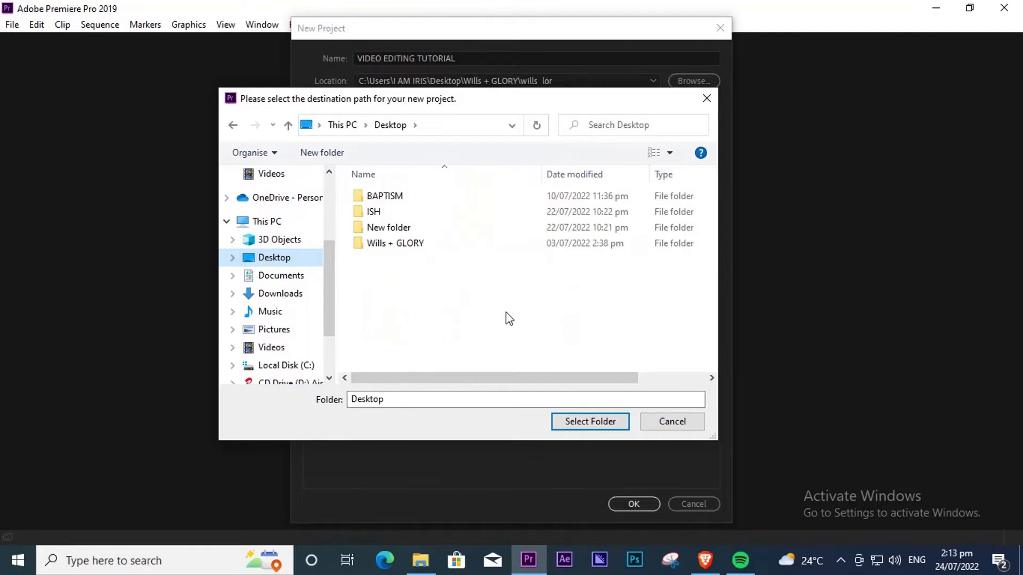
{"action": "left_click", "coordinate": [321, 152]}
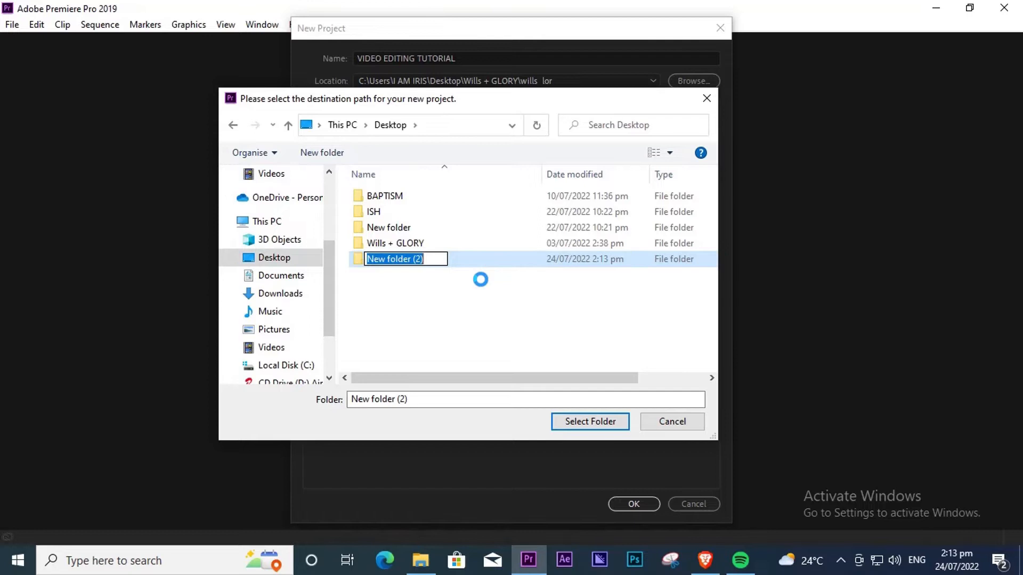
{"action": "type", "text": "TU"}
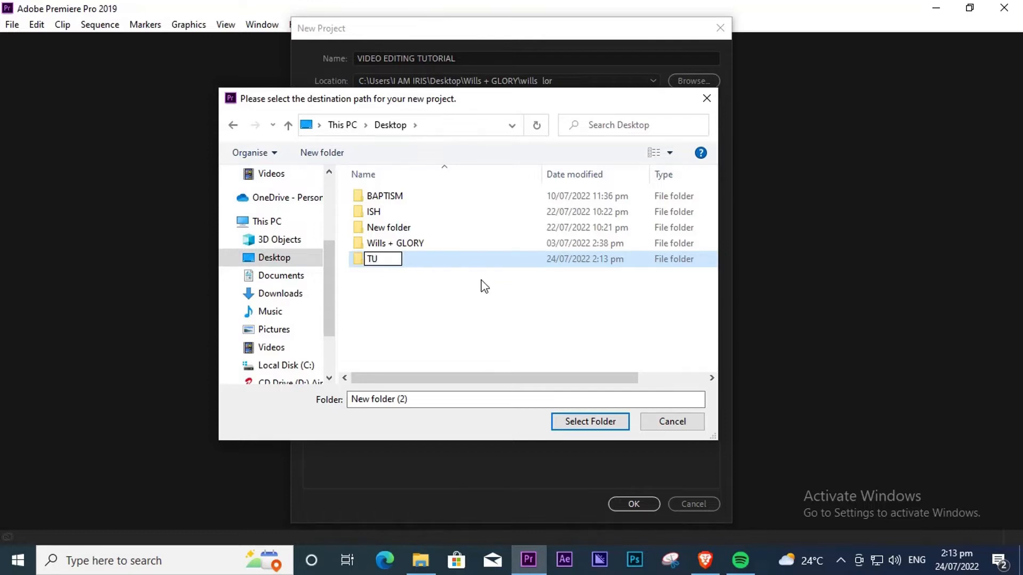
{"action": "type", "text": "TORIAL"}
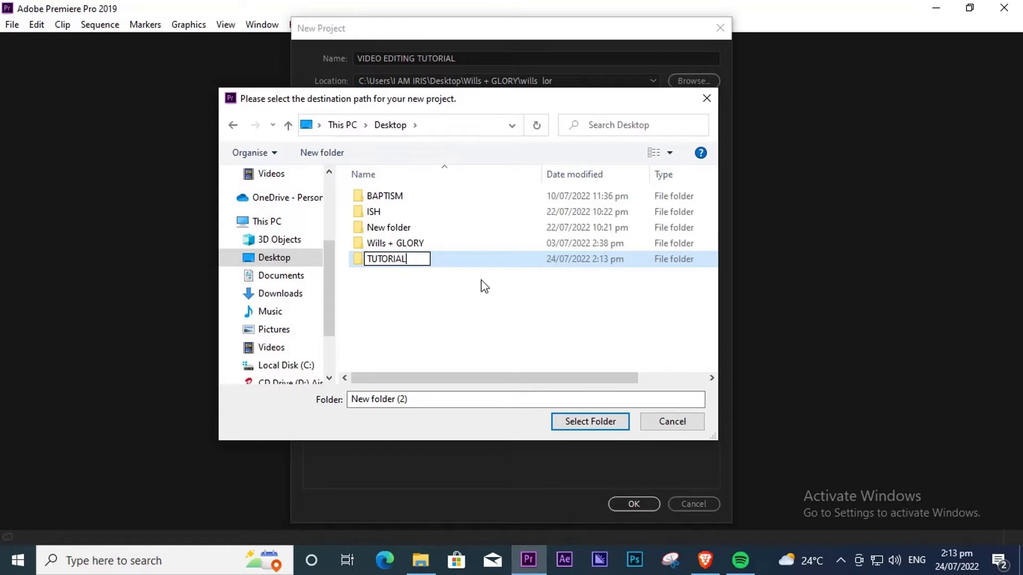
{"action": "type", "text": "D"}
{"action": "key", "text": "BackSpace"}
{"action": "type", "text": "S"}
{"action": "key", "text": "Return"}
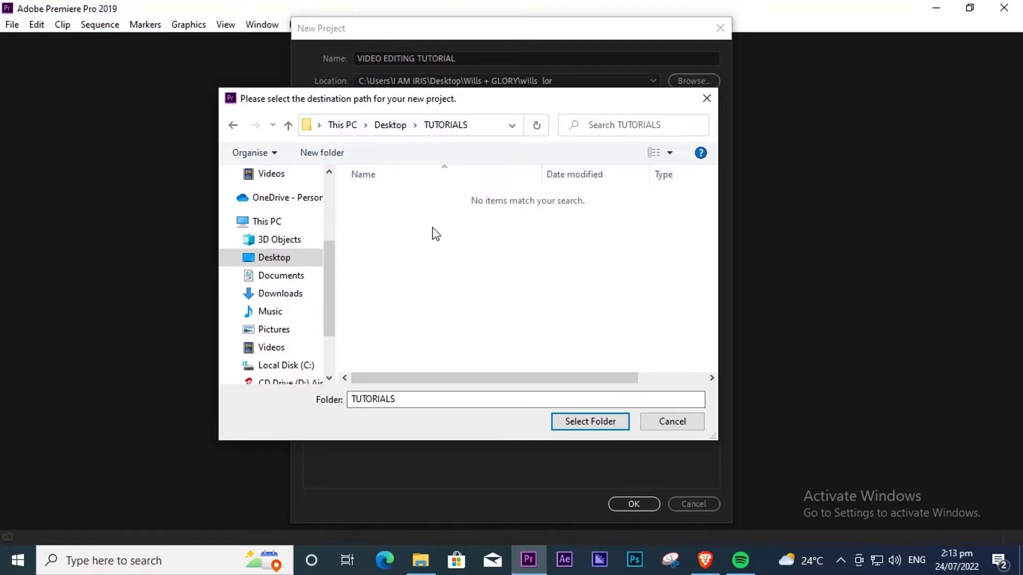
- Create a LESSON 1 folder inside TUTORIALS and select it as the project's location
{"action": "left_click", "coordinate": [326, 157]}
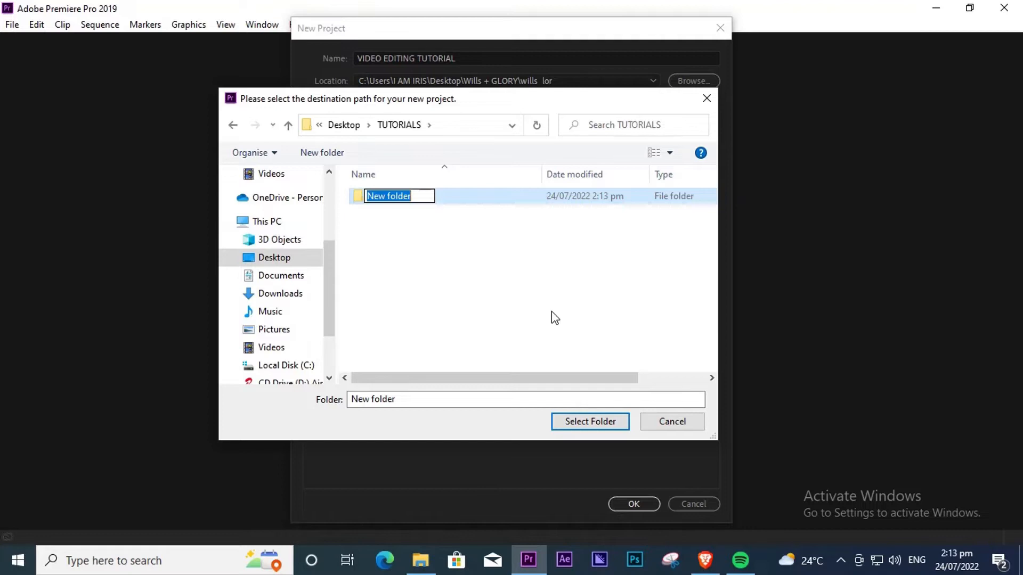
{"action": "type", "text": "LESSON 1"}
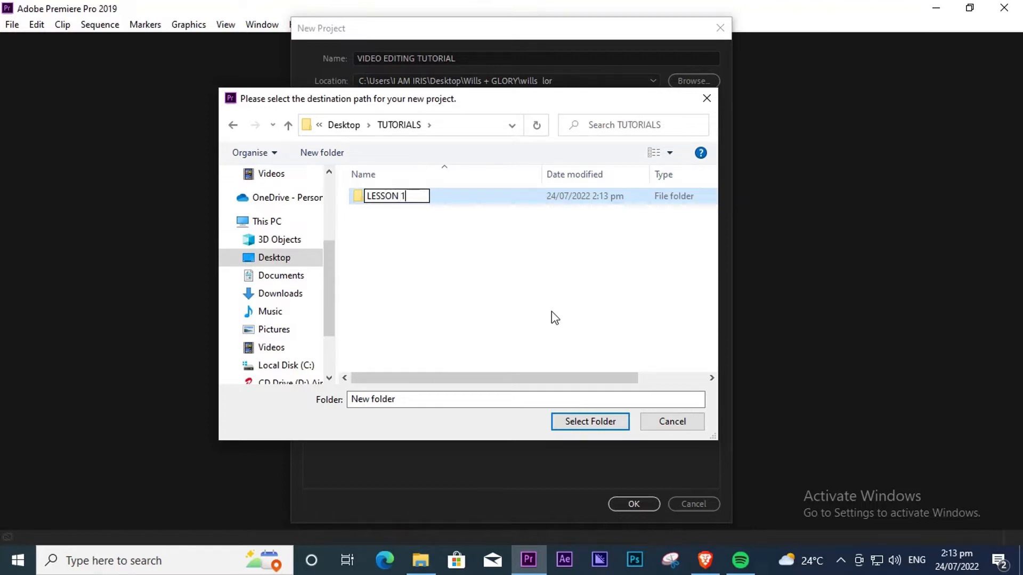
{"action": "double_click", "coordinate": [475, 196]}
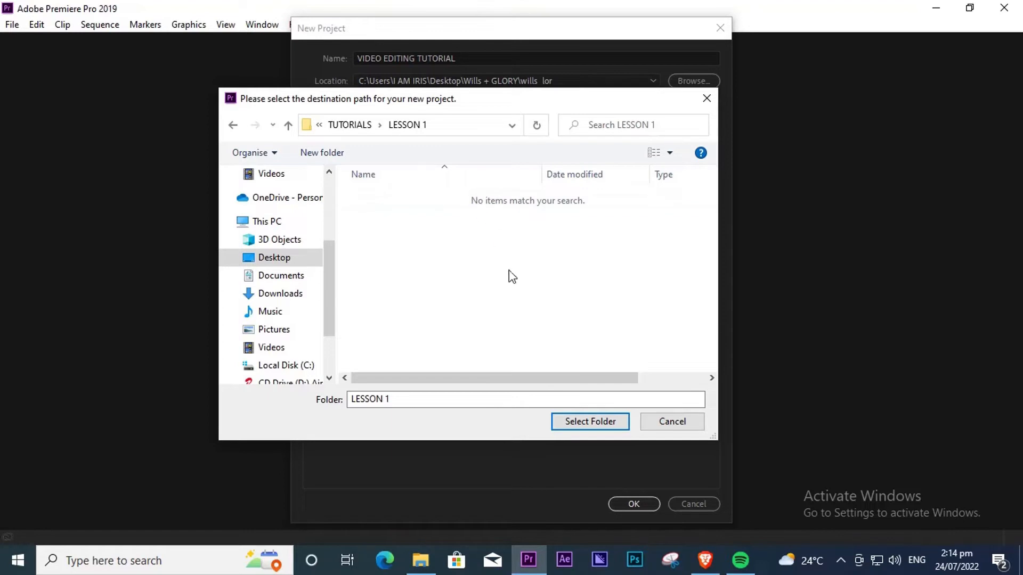
{"action": "left_click", "coordinate": [586, 424]}
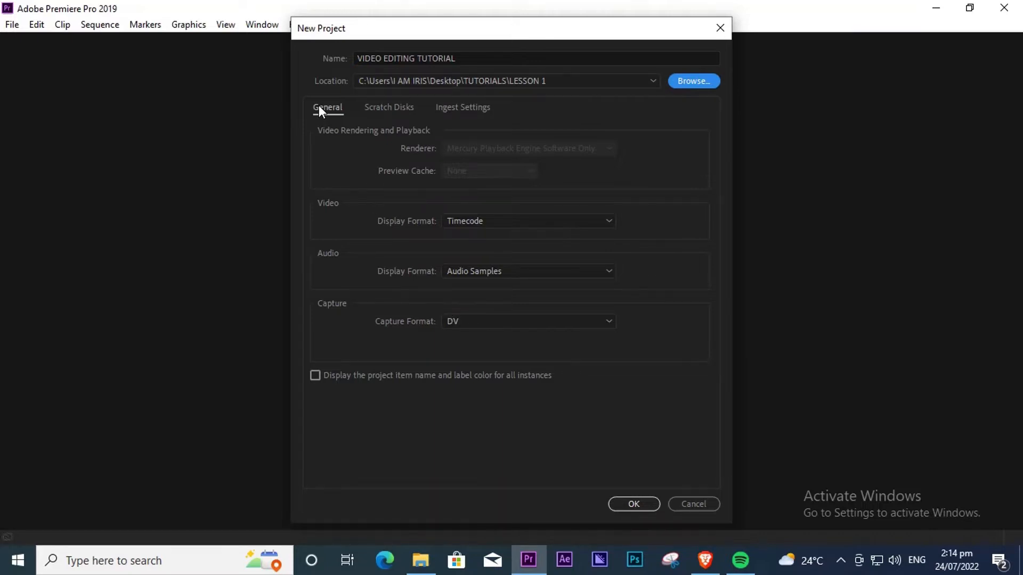
- Review the scratch disk, ingest and general settings and create the project with the defaults kept
{"action": "left_click", "coordinate": [389, 109]}
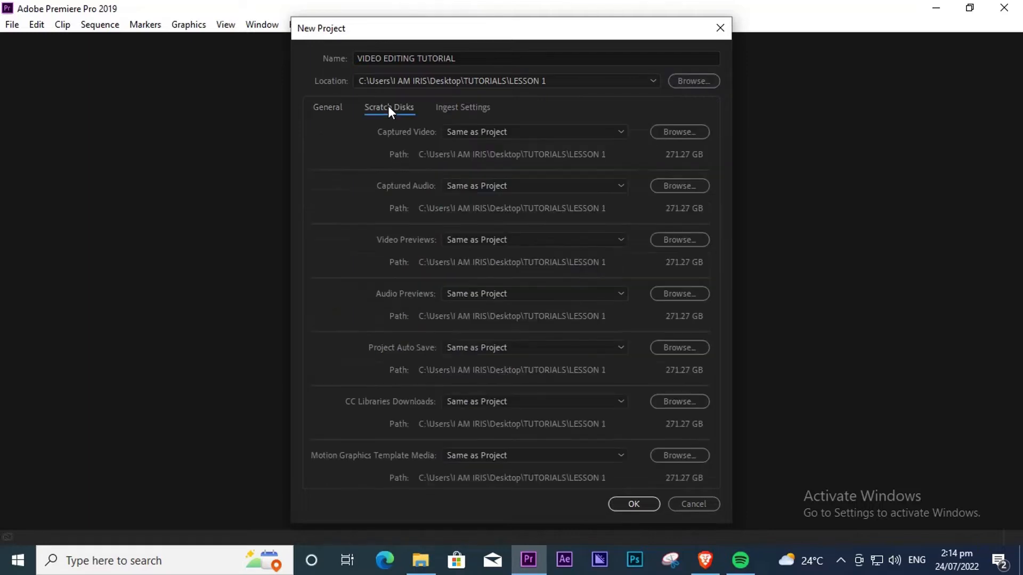
{"action": "left_click", "coordinate": [478, 111]}
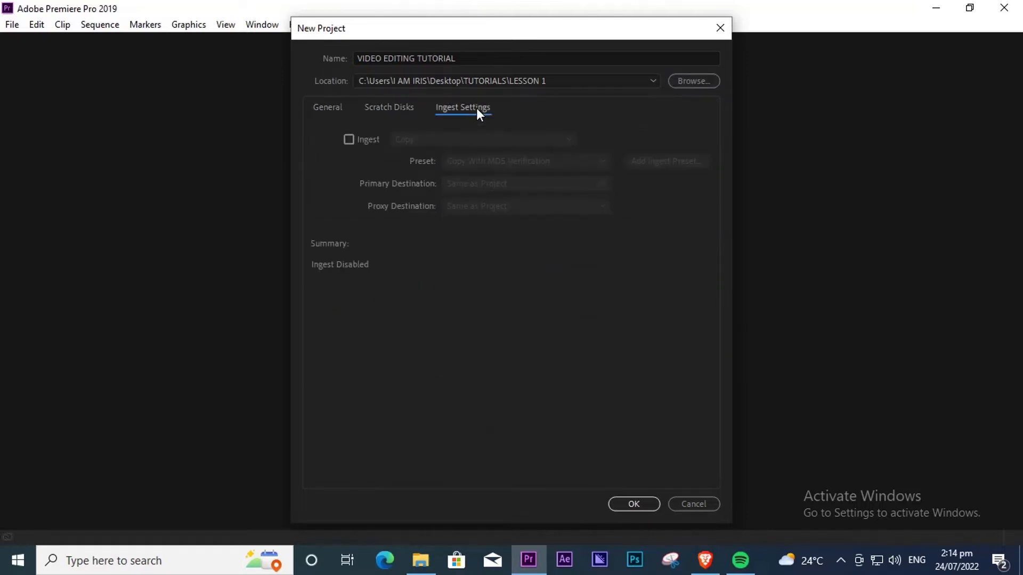
{"action": "left_click", "coordinate": [328, 113]}
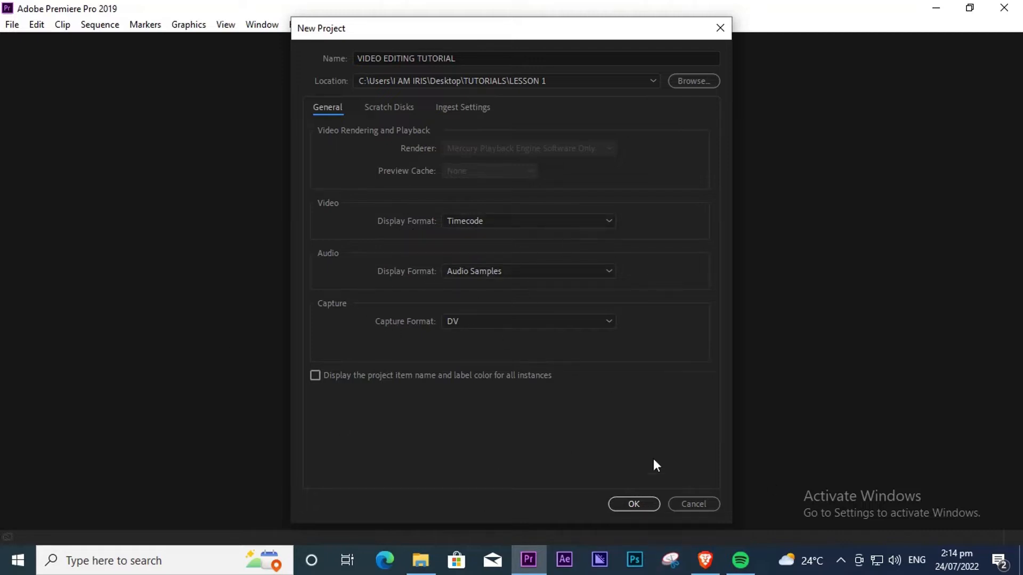
{"action": "left_click", "coordinate": [634, 504]}
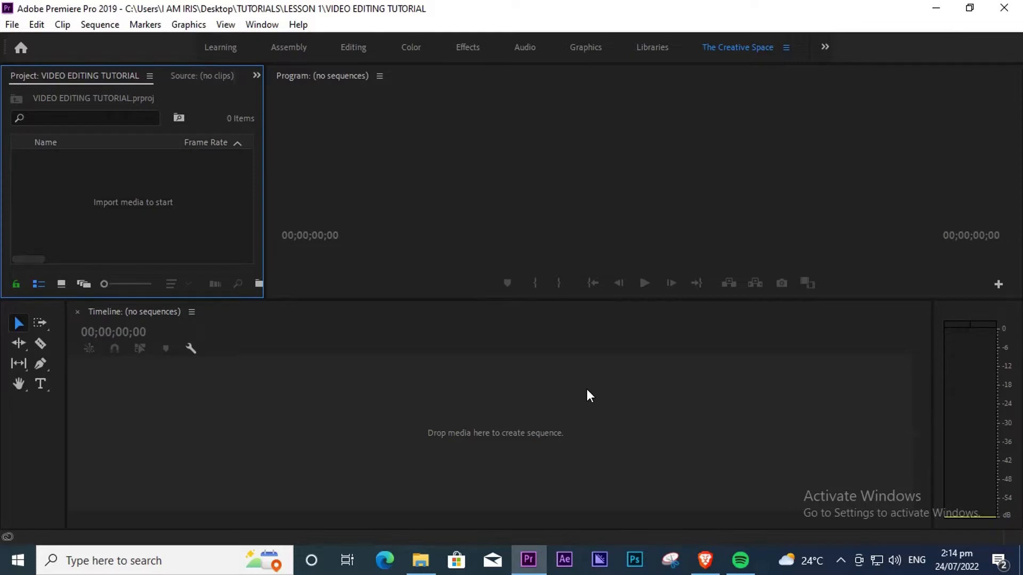
- Switch the workspace from The Creative Space to the Editing layout
{"action": "left_click", "coordinate": [261, 25]}
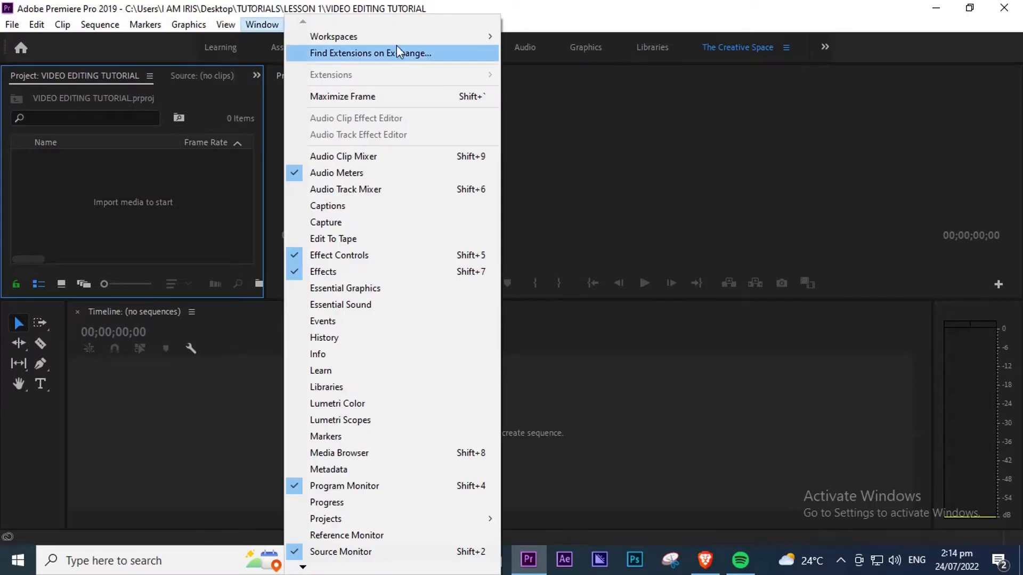
{"action": "mouse_move", "coordinate": [397, 38]}
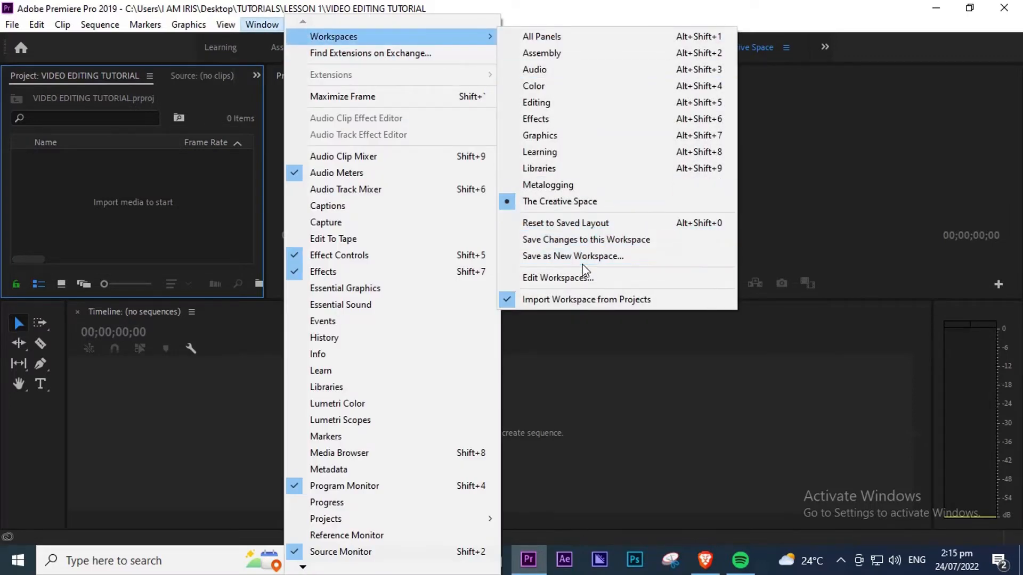
{"action": "left_click", "coordinate": [537, 102]}
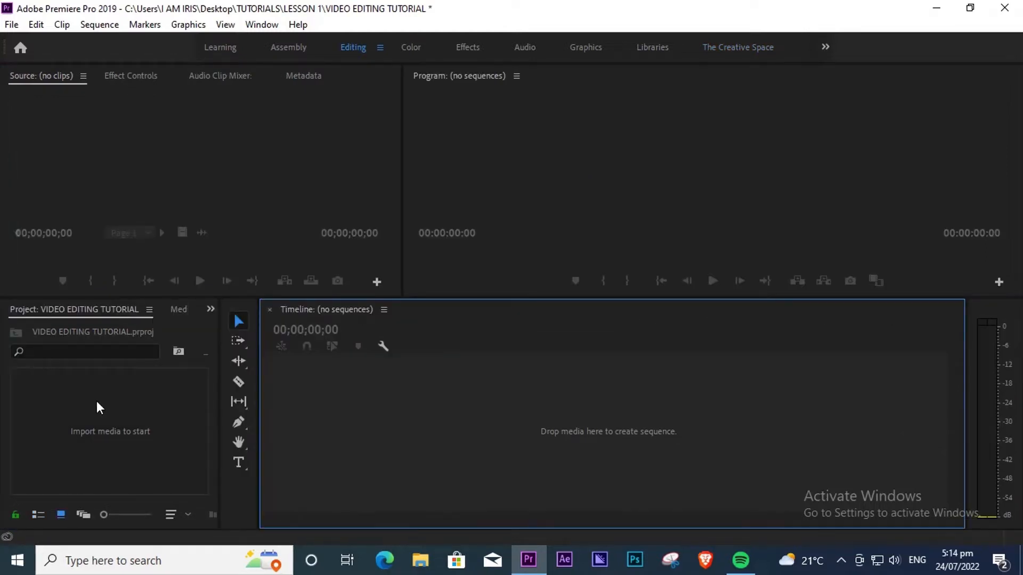
- Widen the Project panel to more than half the window and show its contents in List View
{"action": "left_click", "coordinate": [126, 412]}
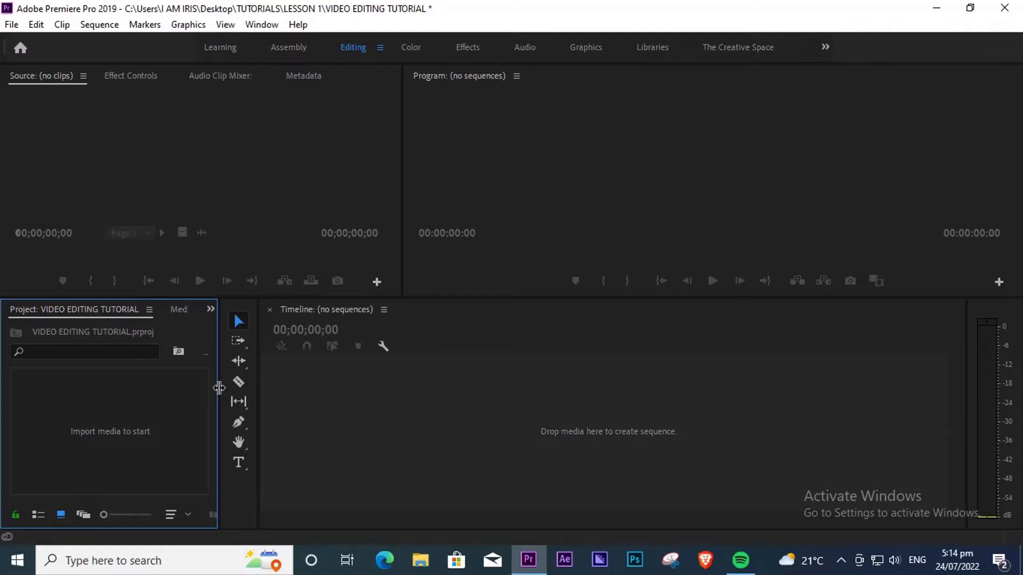
{"action": "left_click_drag", "start_coordinate": [219, 388], "coordinate": [576, 413]}
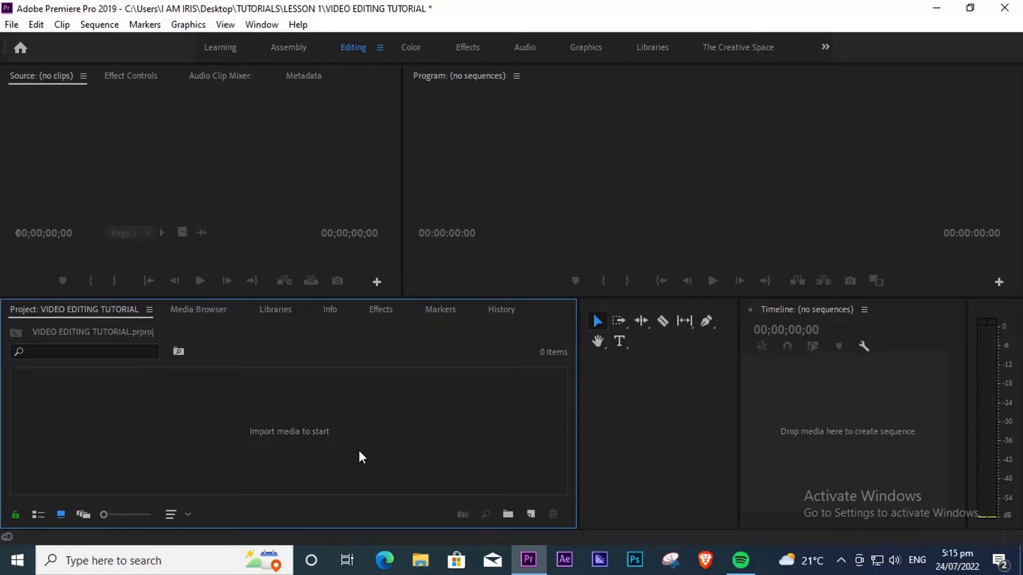
{"action": "left_click", "coordinate": [37, 515]}
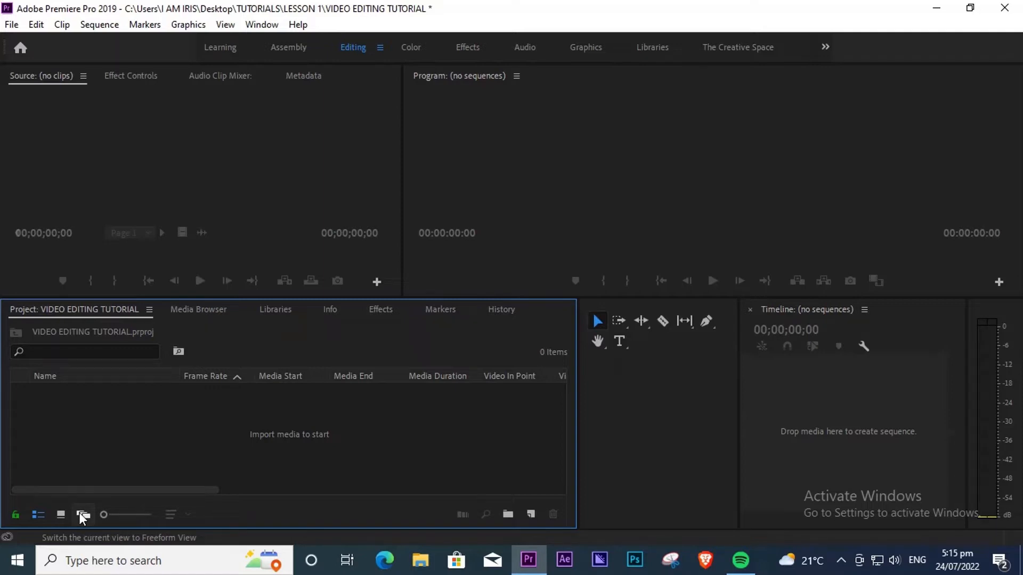
- Create a new bin named Media in the project
{"action": "left_click", "coordinate": [508, 514]}
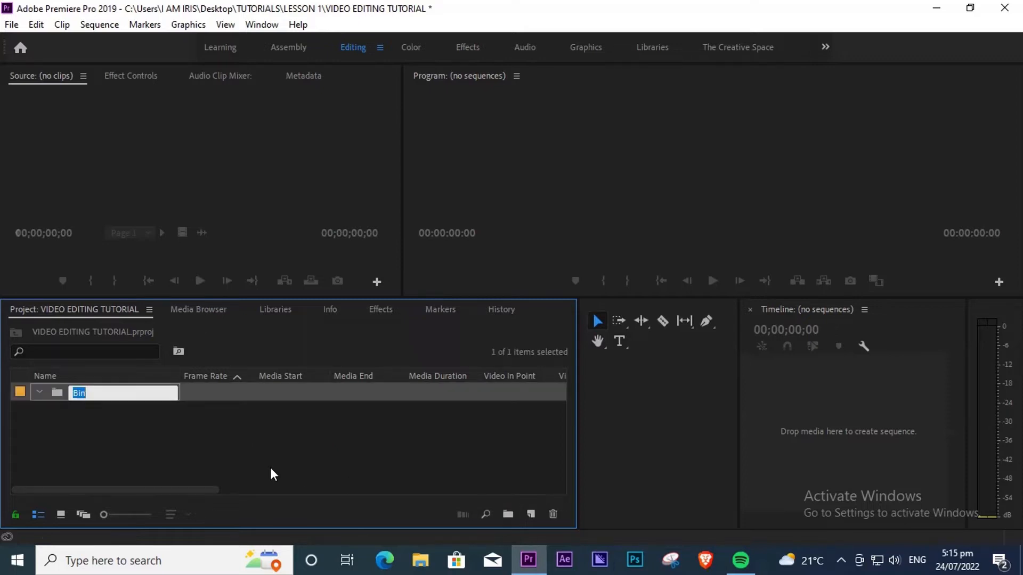
{"action": "type", "text": "Media"}
{"action": "left_click", "coordinate": [255, 461]}
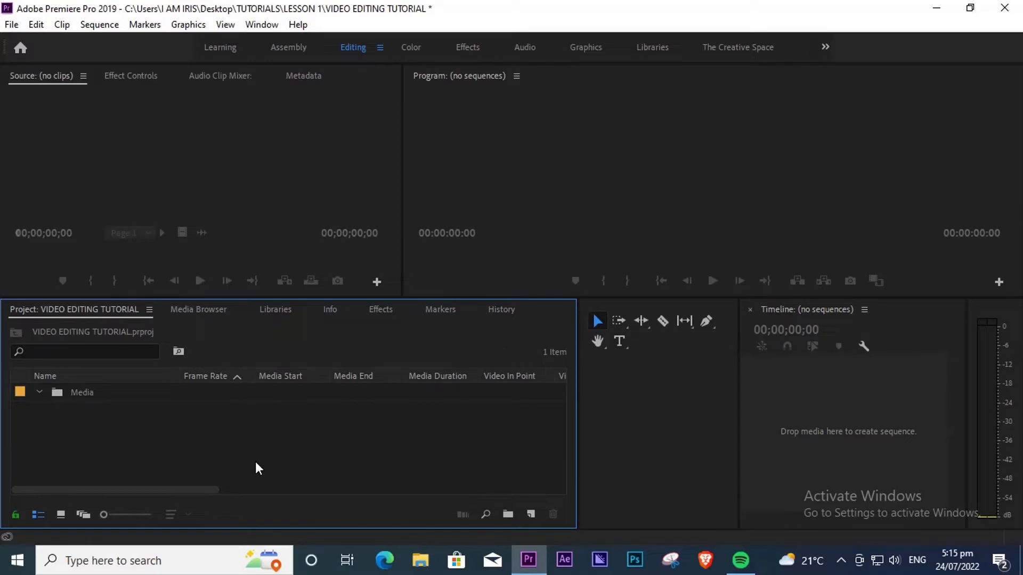
- Duplicate the Media bin and rename the copy Audio
{"action": "right_click", "coordinate": [62, 391]}
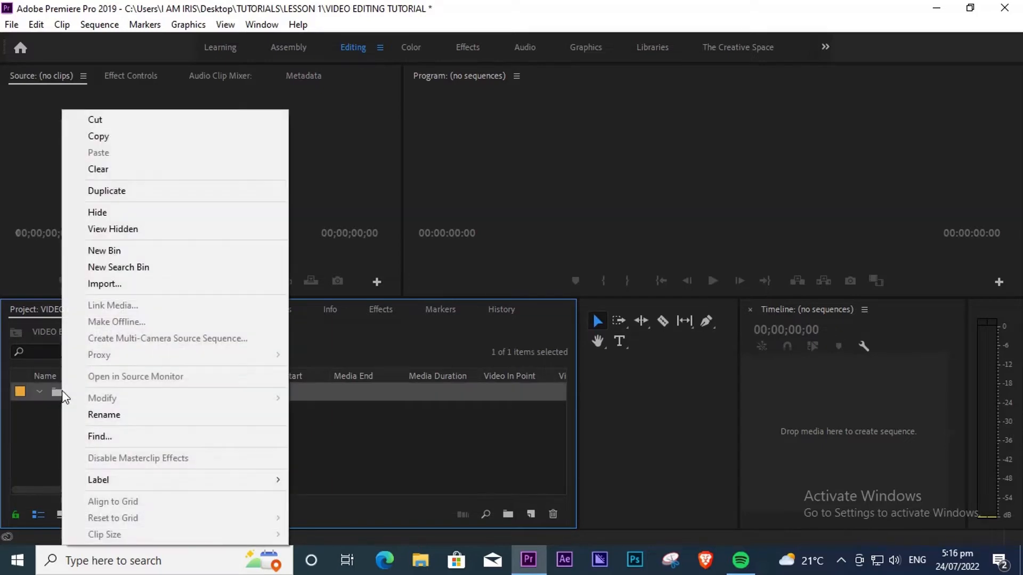
{"action": "left_click", "coordinate": [146, 192]}
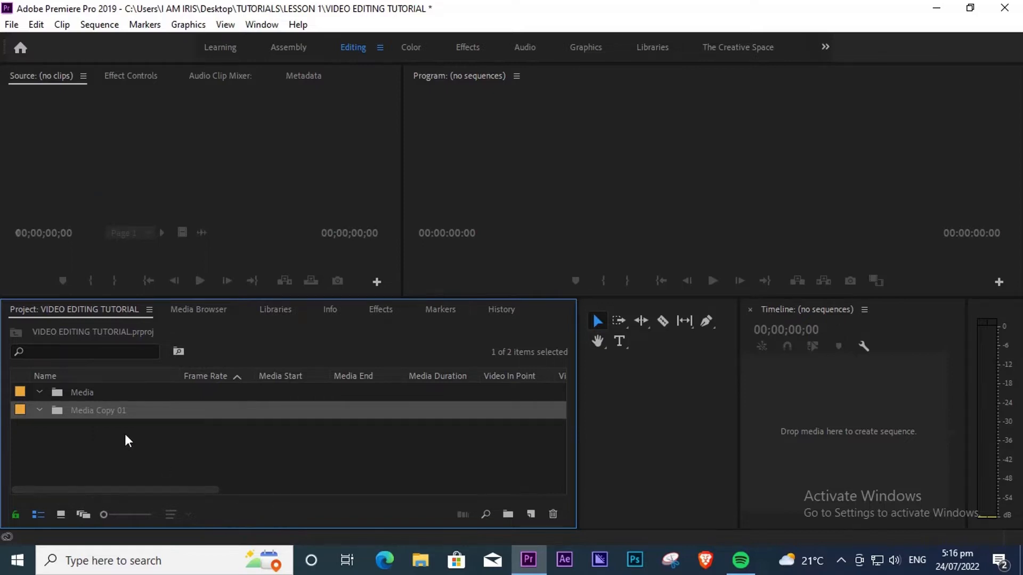
{"action": "right_click", "coordinate": [112, 410]}
{"action": "left_click", "coordinate": [149, 418]}
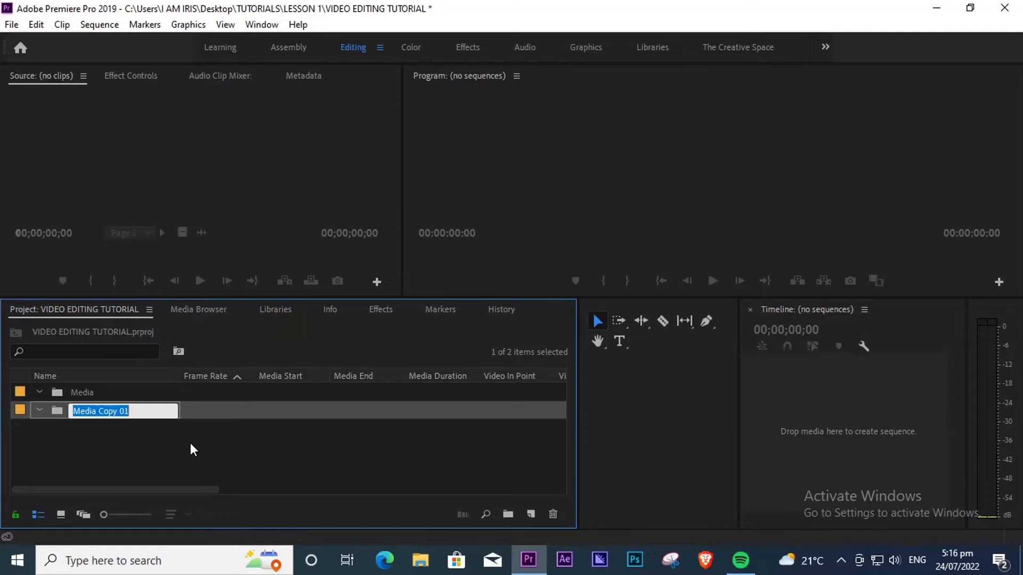
{"action": "type", "text": "A"}
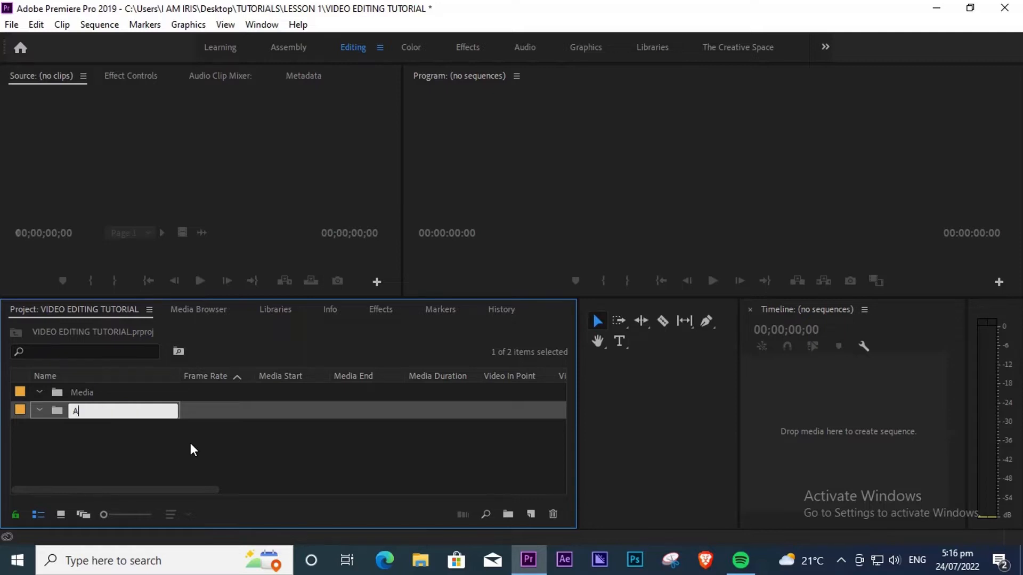
{"action": "type", "text": "udio"}
{"action": "left_click", "coordinate": [170, 448]}
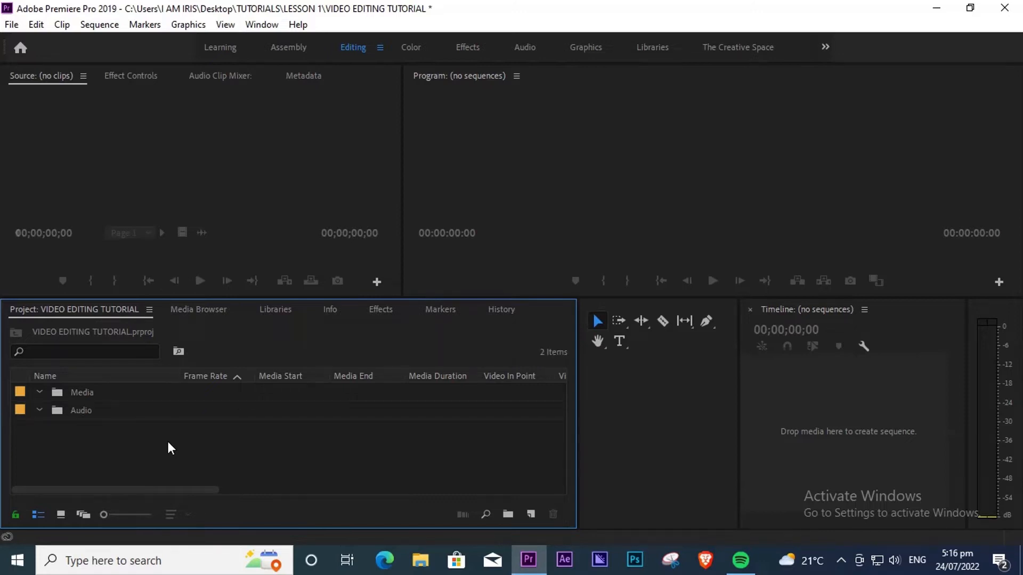
- Duplicate the Audio bin and rename the copy Graphics
{"action": "left_click", "coordinate": [70, 409]}
{"action": "right_click", "coordinate": [70, 409]}
{"action": "left_click", "coordinate": [120, 191]}
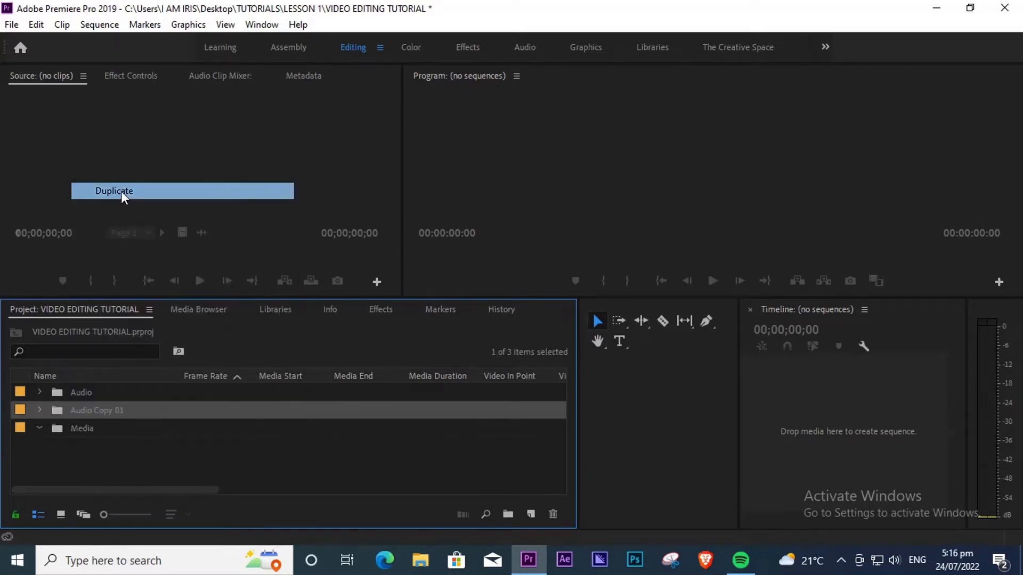
{"action": "right_click", "coordinate": [95, 410]}
{"action": "left_click", "coordinate": [134, 415]}
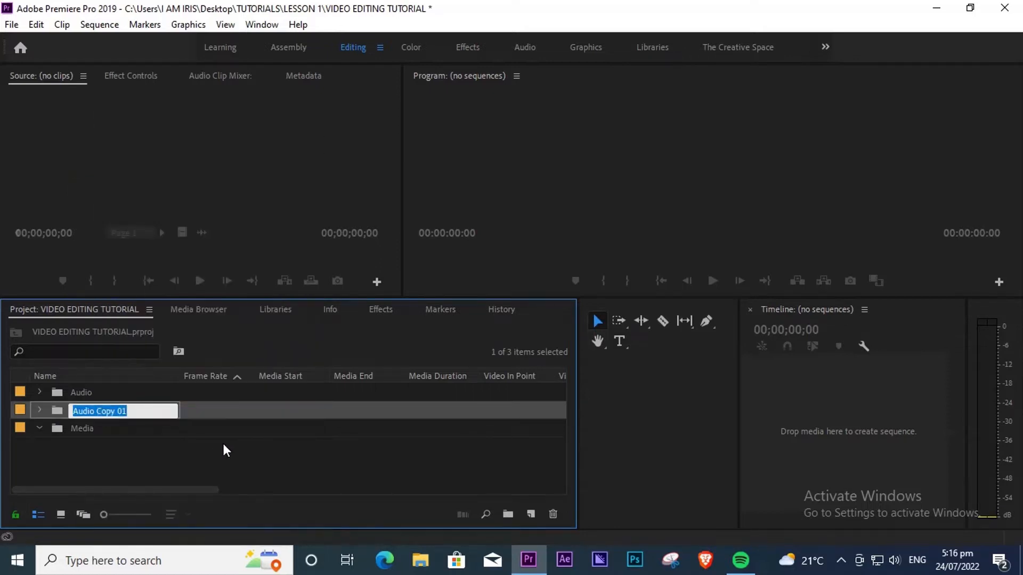
{"action": "type", "text": "Graph"}
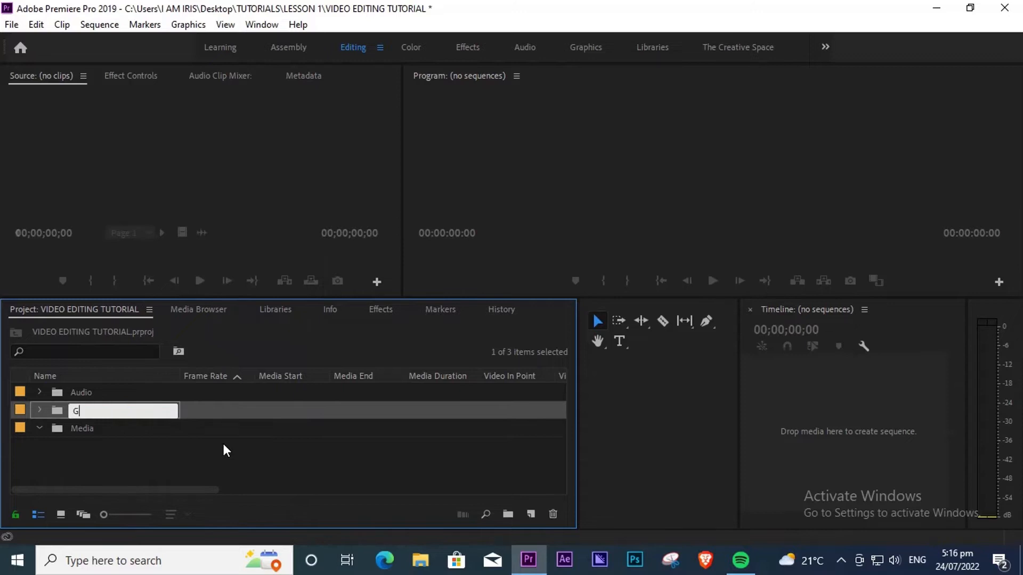
{"action": "type", "text": "ics"}
{"action": "left_click", "coordinate": [144, 460]}
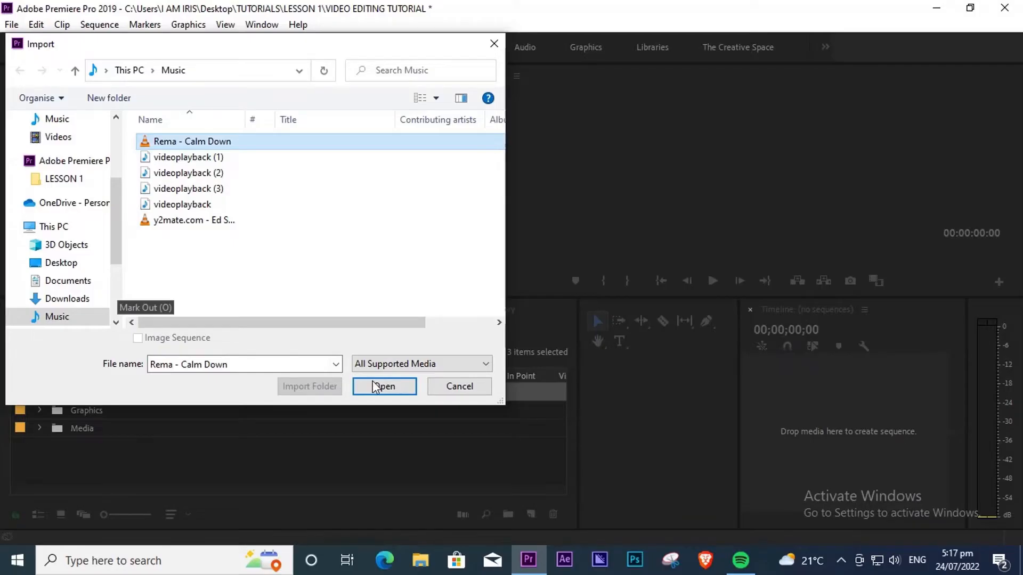
- Import the "Rema - Calm Down" file from the Music folder into the Audio bin
{"action": "left_click", "coordinate": [379, 385]}
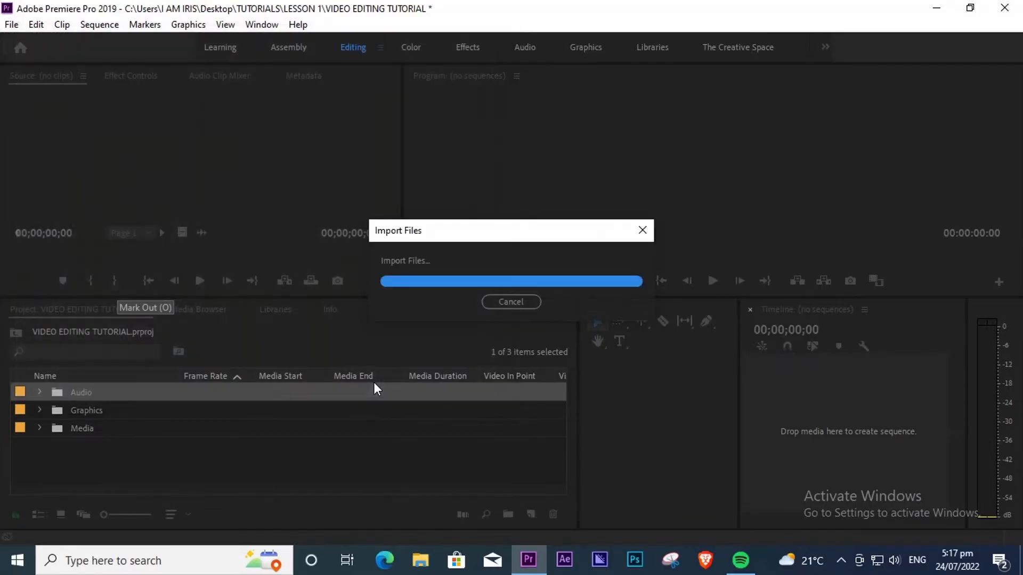
- Check the contents of the Audio bin, collapse it again and select the Graphics bin
{"action": "left_click", "coordinate": [40, 392]}
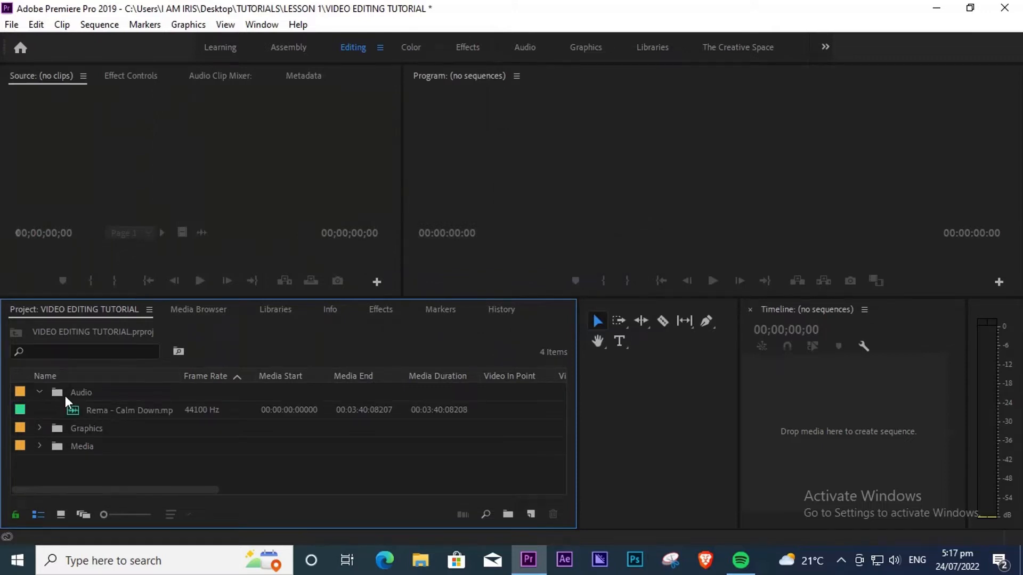
{"action": "left_click", "coordinate": [39, 392]}
{"action": "left_click", "coordinate": [135, 415]}
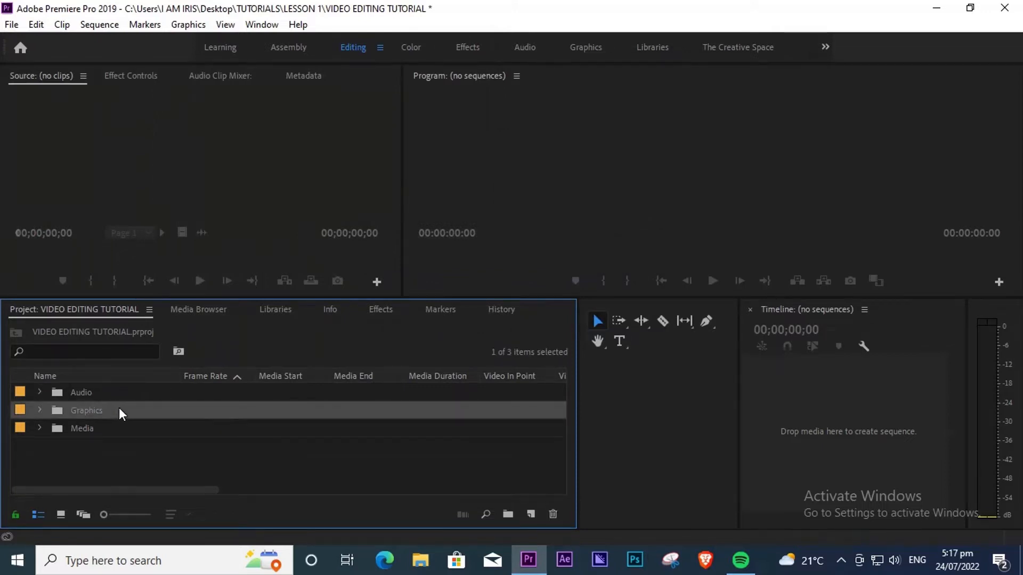
{"action": "left_click", "coordinate": [39, 410]}
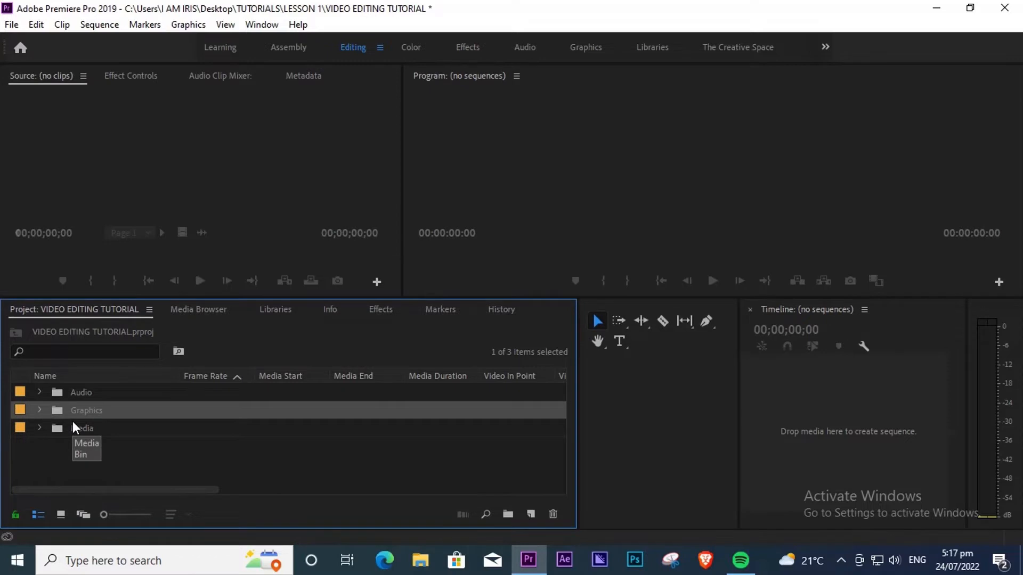
- Start an import into the Graphics bin and look through the Pictures, Desktop, New folder and ISH folders for a graphic
{"action": "right_click", "coordinate": [85, 411]}
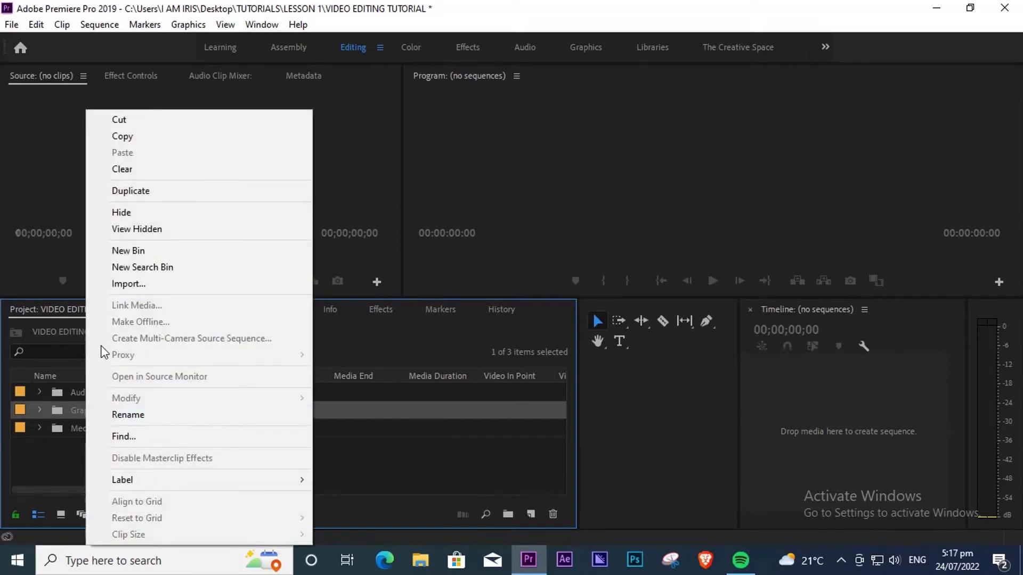
{"action": "left_click", "coordinate": [171, 284]}
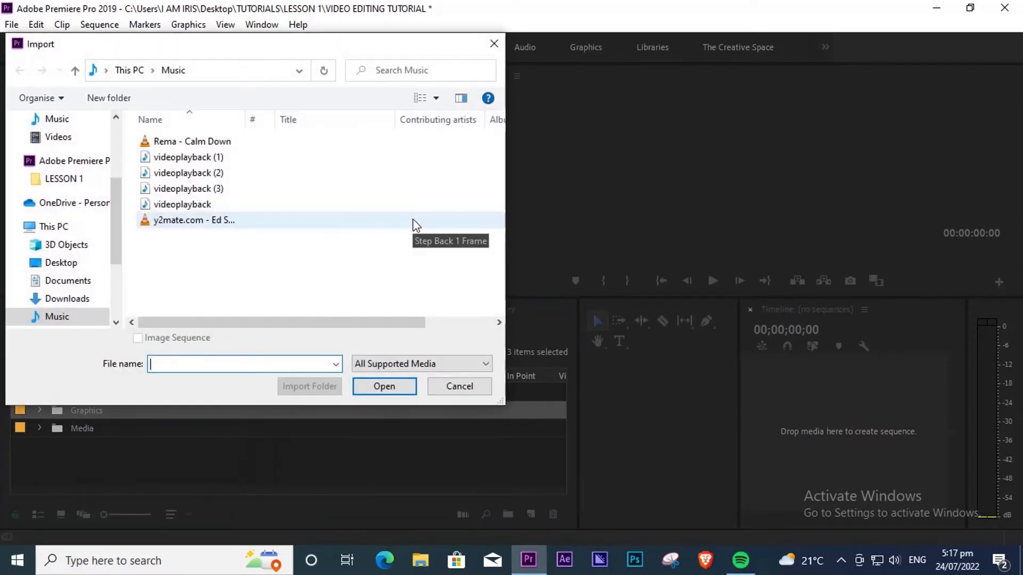
{"action": "left_click", "coordinate": [64, 149]}
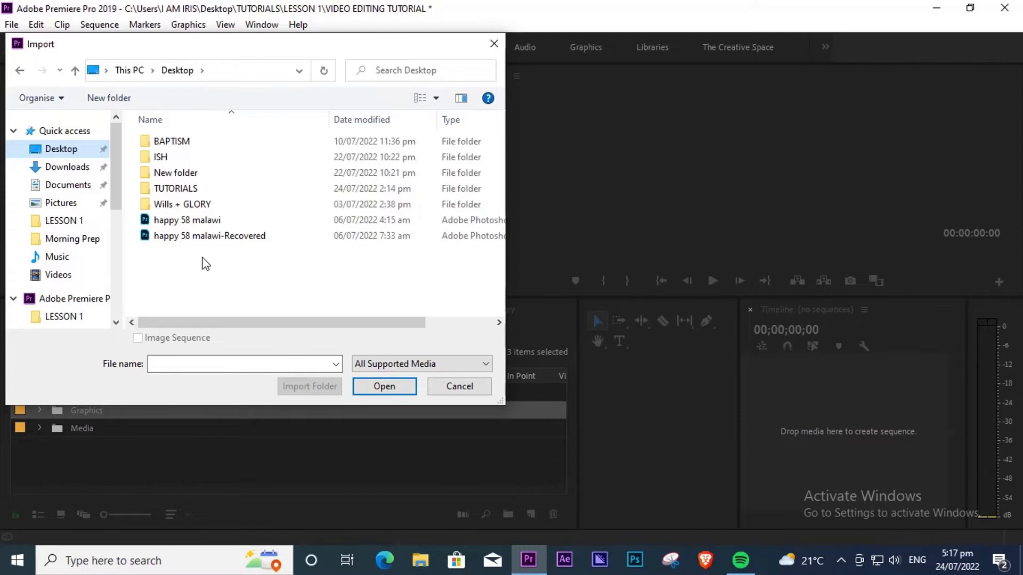
{"action": "left_click", "coordinate": [61, 203]}
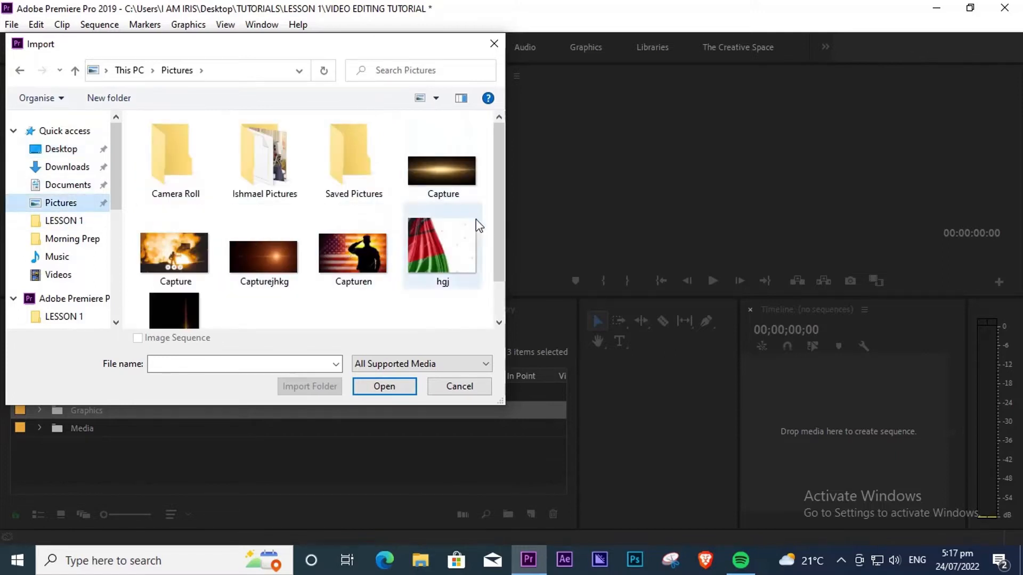
{"action": "left_click_drag", "start_coordinate": [494, 226], "coordinate": [499, 187]}
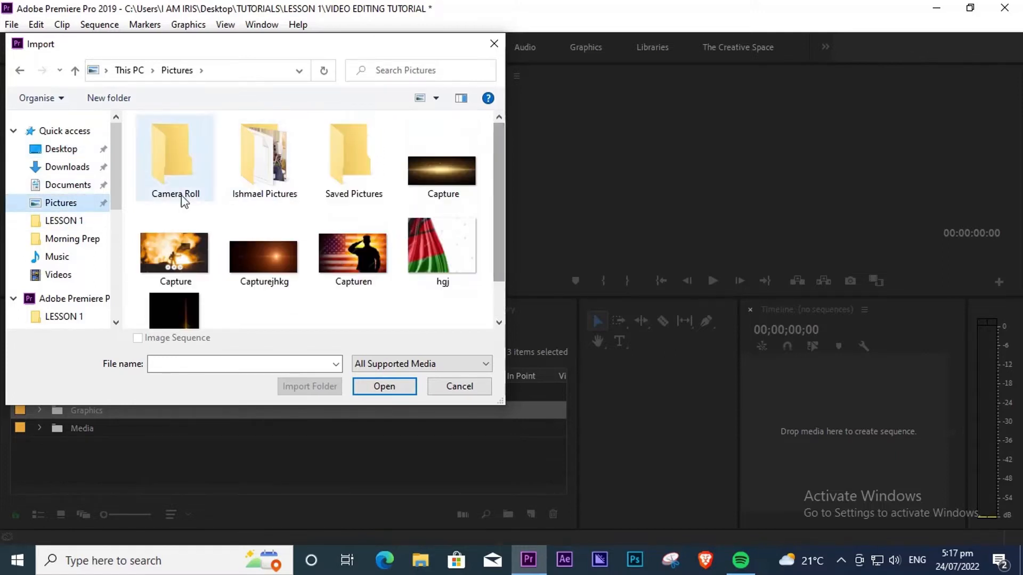
{"action": "left_click", "coordinate": [63, 149]}
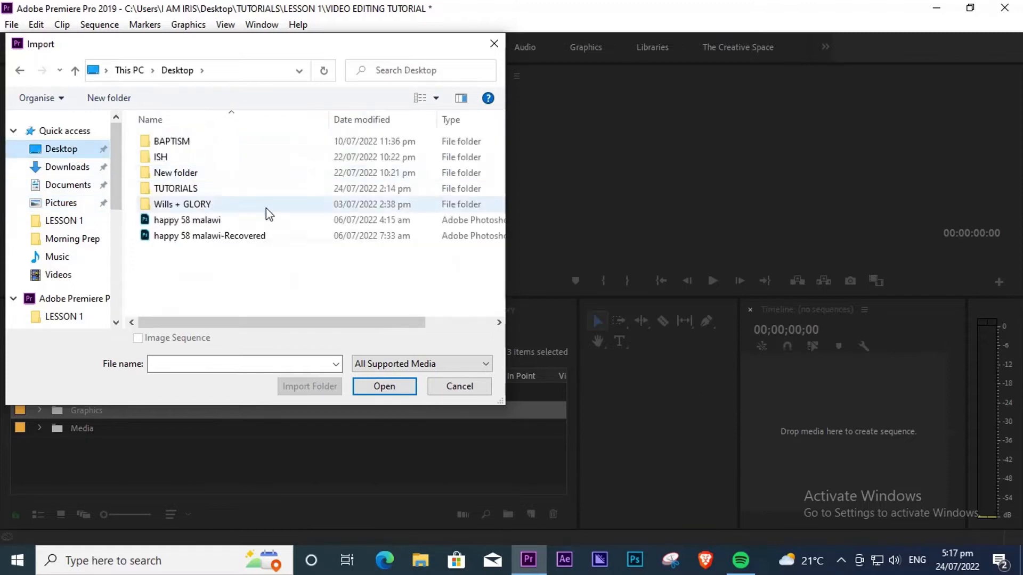
{"action": "double_click", "coordinate": [194, 172]}
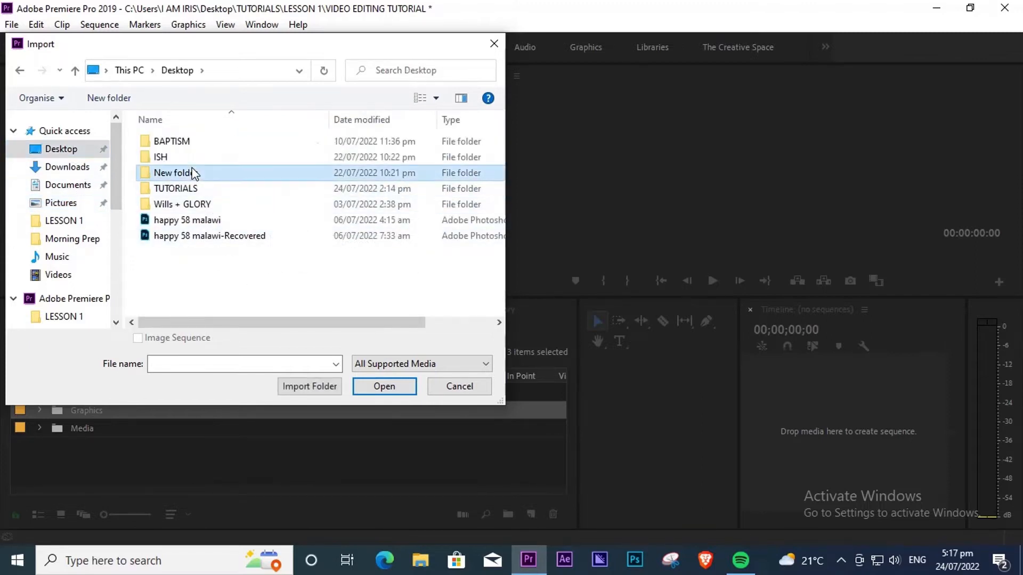
{"action": "left_click", "coordinate": [19, 70]}
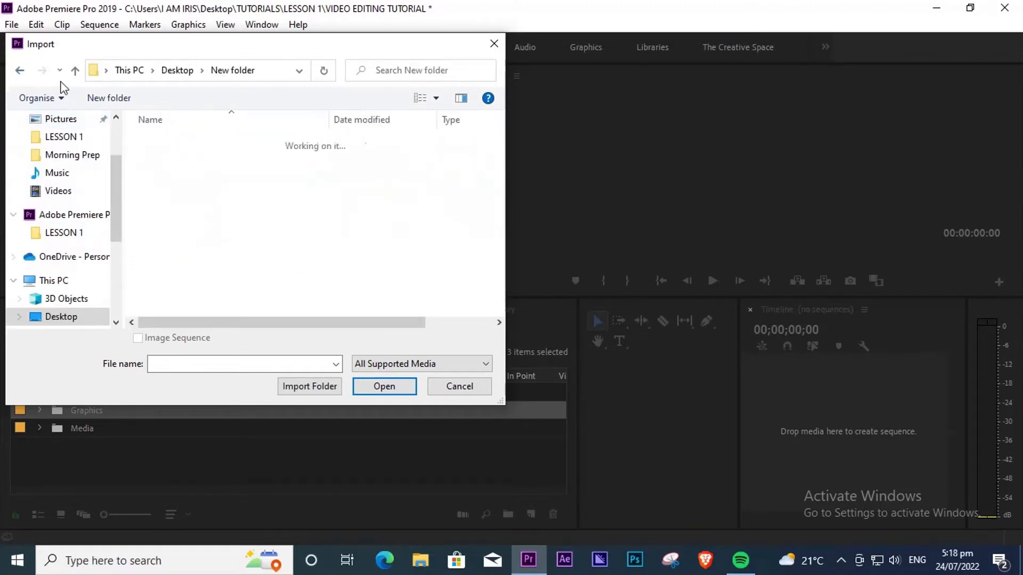
{"action": "double_click", "coordinate": [180, 156]}
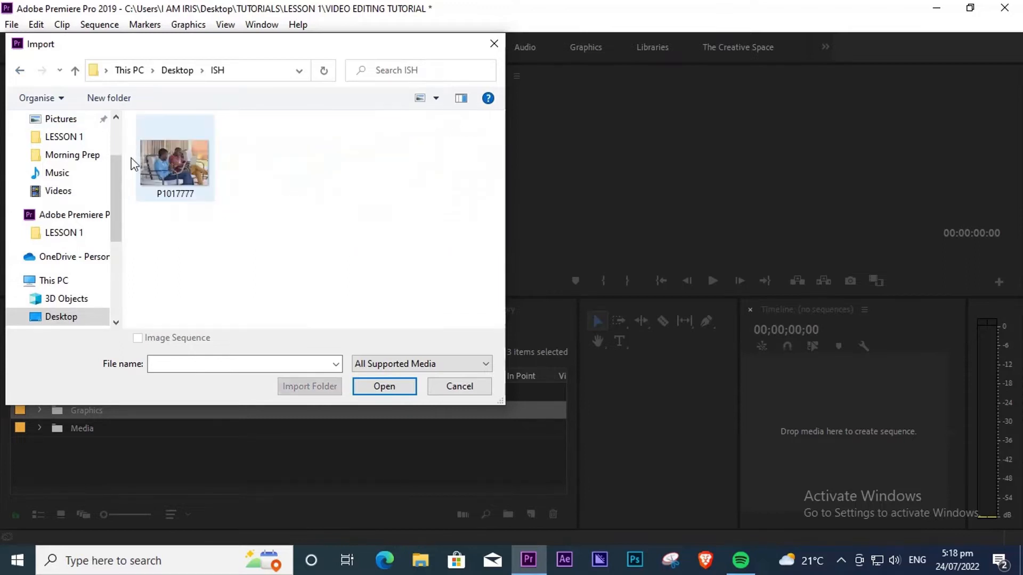
{"action": "left_click", "coordinate": [20, 70]}
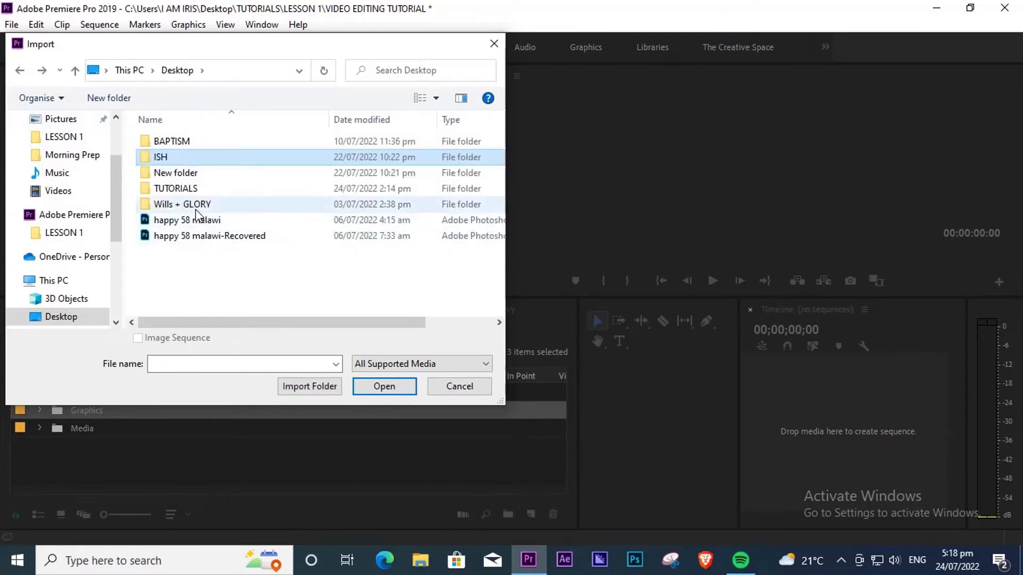
- Import the IRIS LOGO image into the Graphics bin from the MUSIC folder under Desktop > Wills + GLORY > wills lor
{"action": "left_click", "coordinate": [197, 210]}
{"action": "double_click", "coordinate": [197, 211]}
{"action": "left_click", "coordinate": [182, 159]}
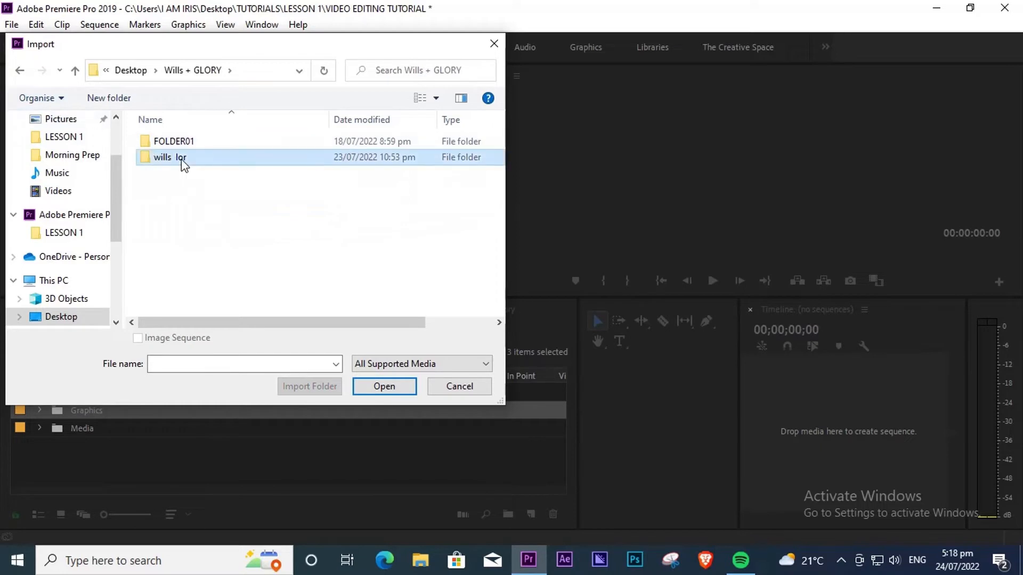
{"action": "left_click", "coordinate": [183, 160]}
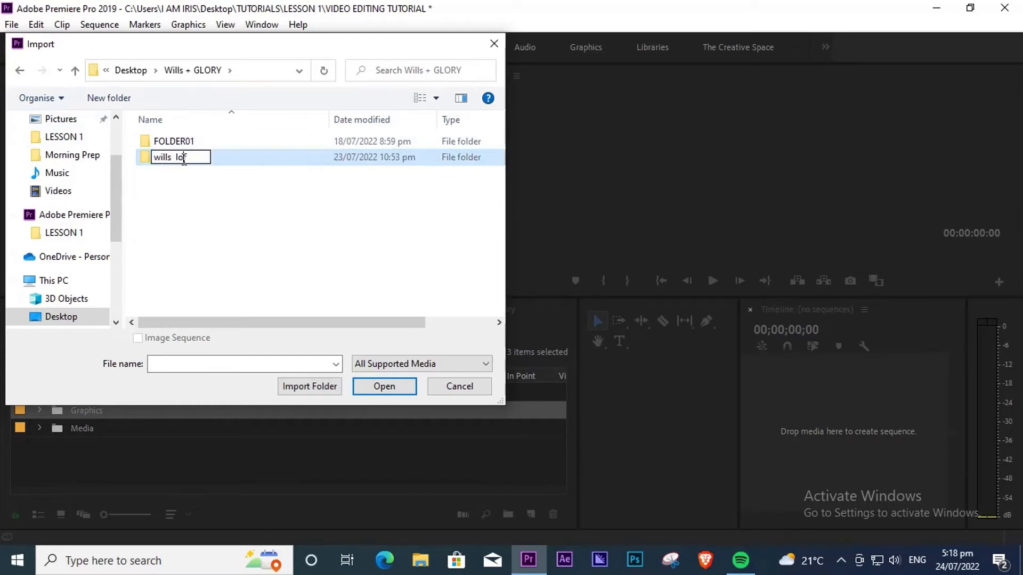
{"action": "double_click", "coordinate": [228, 164]}
{"action": "left_click_drag", "start_coordinate": [500, 187], "coordinate": [500, 220]}
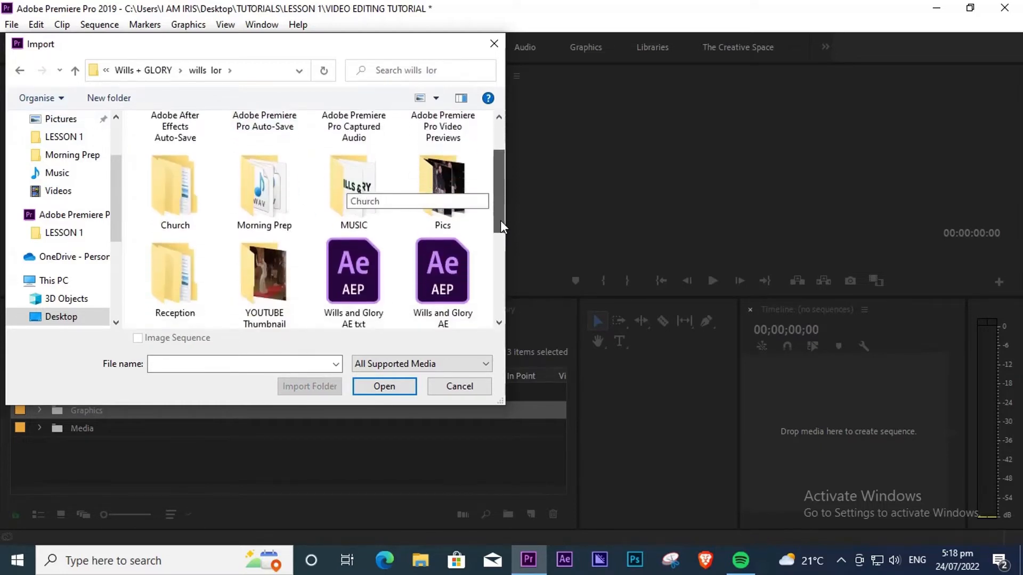
{"action": "double_click", "coordinate": [339, 162]}
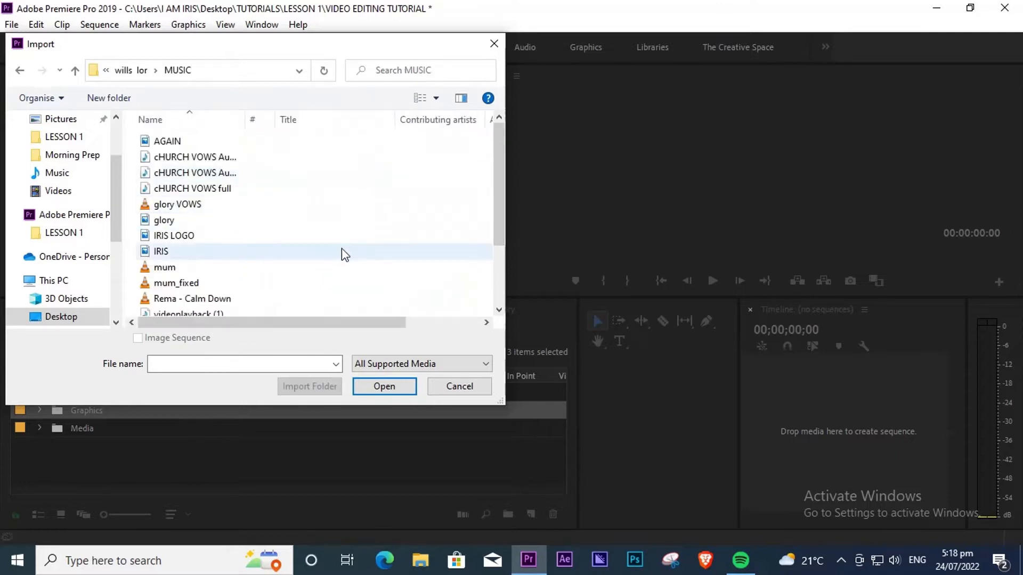
{"action": "left_click", "coordinate": [191, 239]}
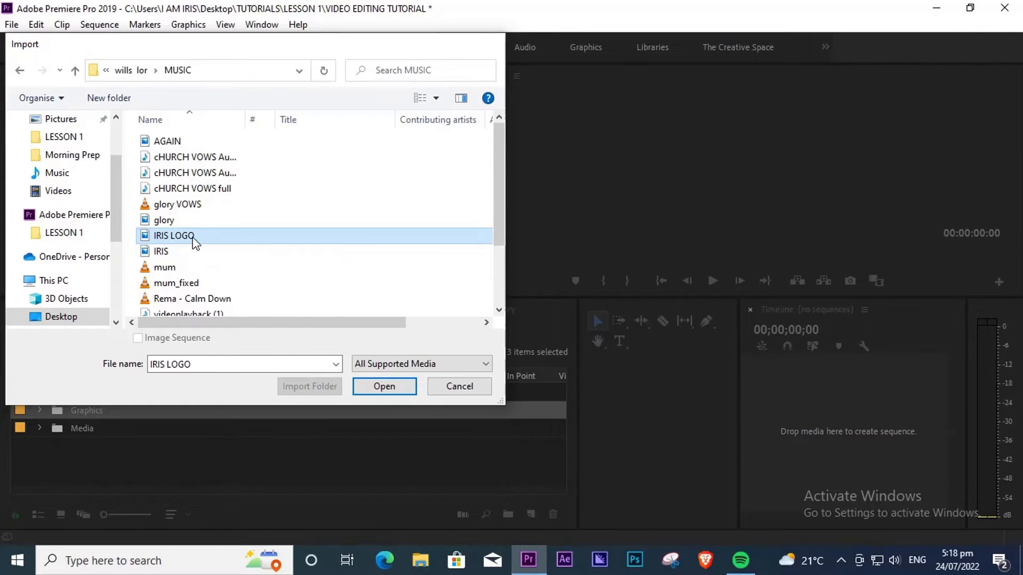
{"action": "double_click", "coordinate": [193, 237]}
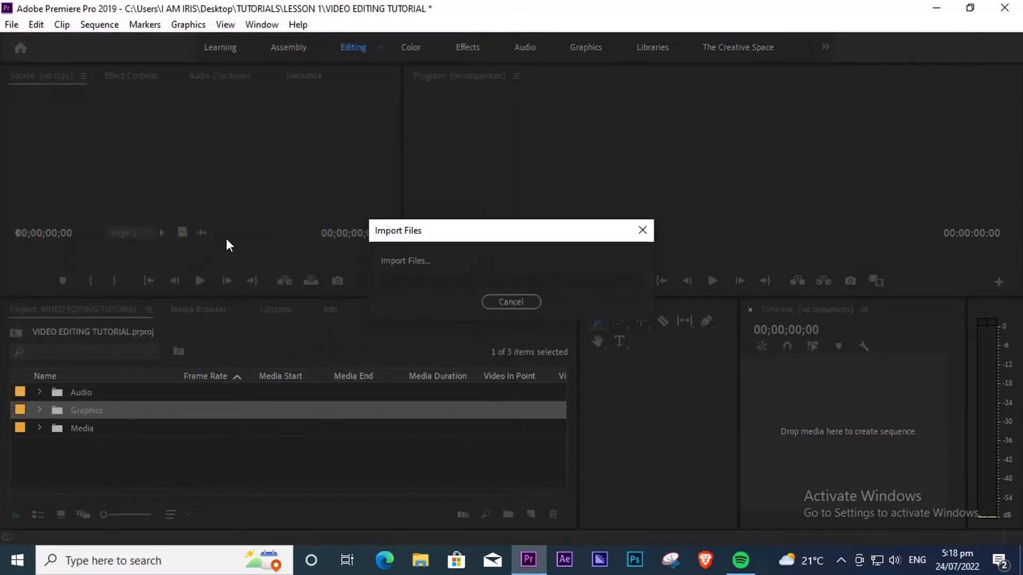
- Expand the Graphics and Media bins in turn to check their contents, and collapse both again
{"action": "left_click", "coordinate": [39, 410]}
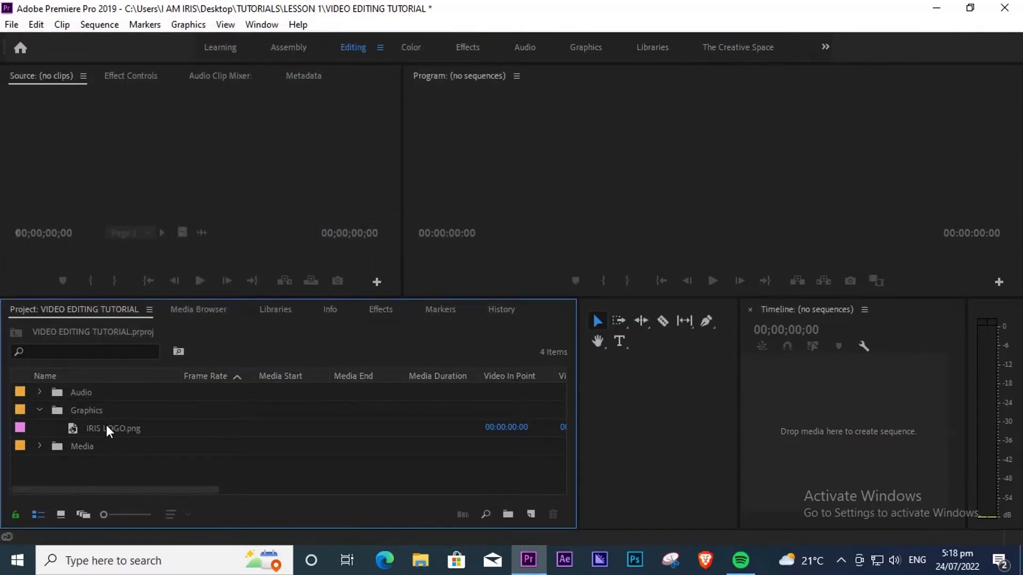
{"action": "left_click", "coordinate": [107, 429]}
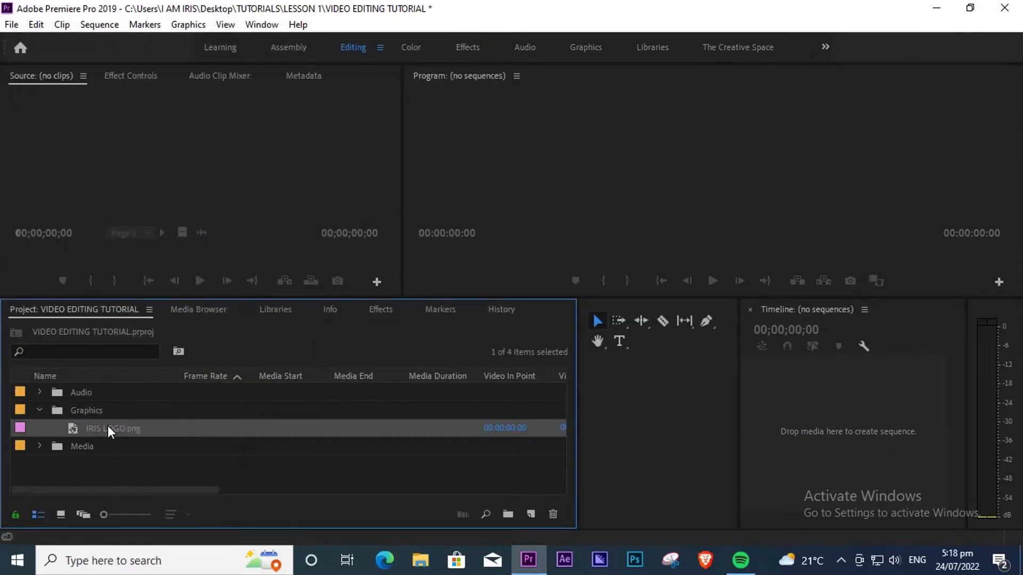
{"action": "left_click", "coordinate": [40, 410]}
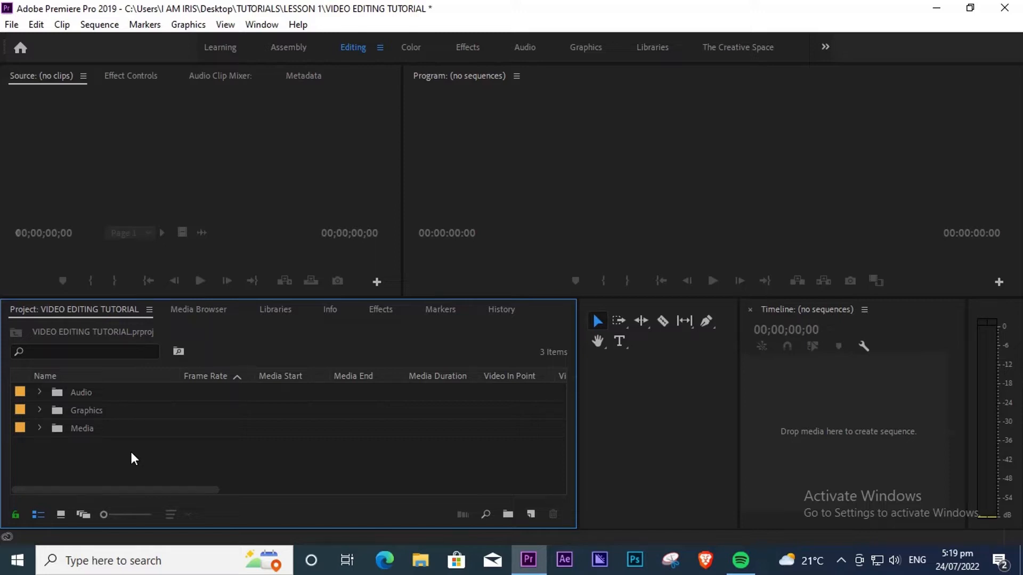
{"action": "left_click", "coordinate": [148, 431]}
{"action": "left_click", "coordinate": [40, 428]}
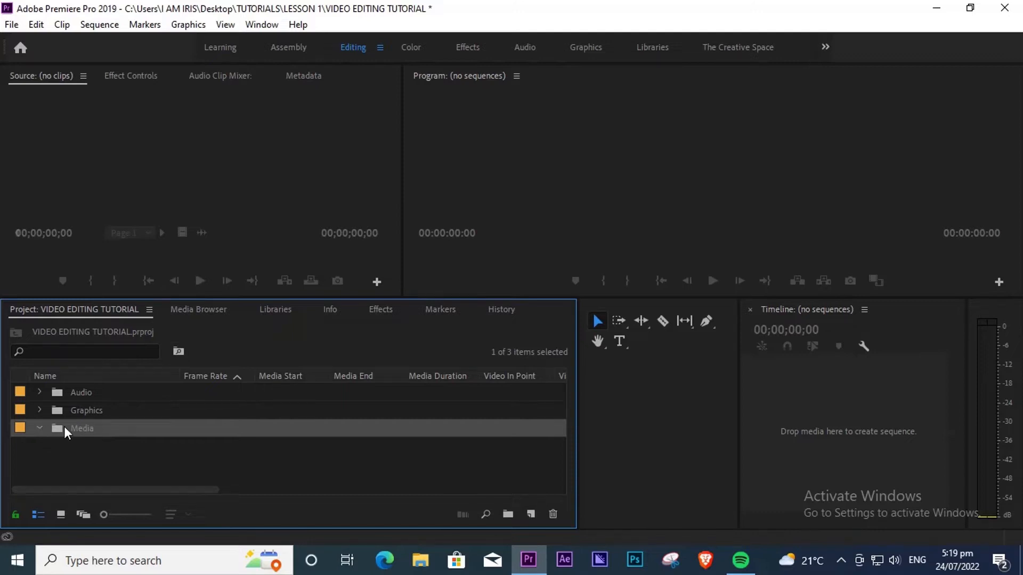
{"action": "left_click", "coordinate": [40, 428]}
{"action": "right_click", "coordinate": [83, 431]}
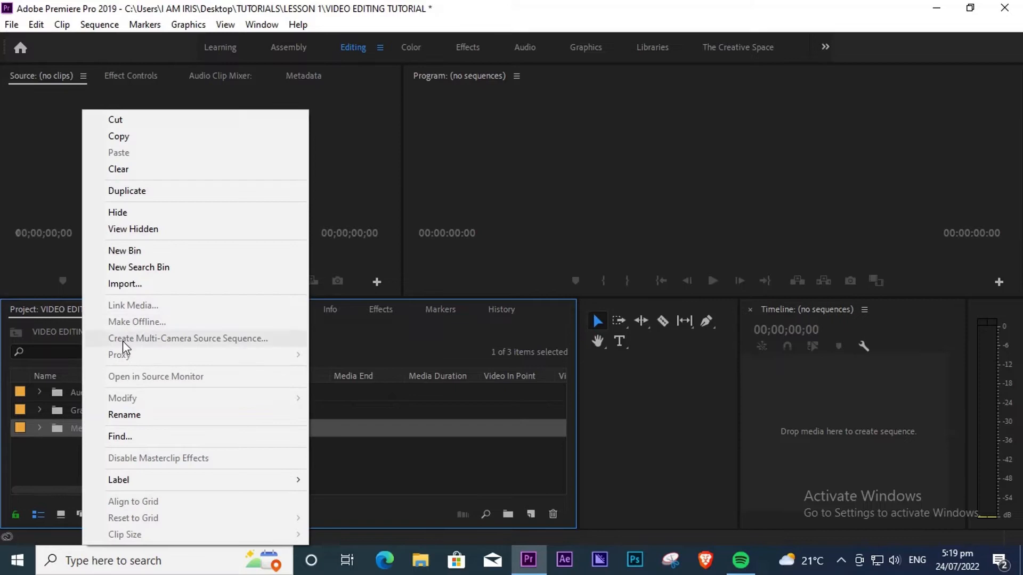
{"action": "left_click", "coordinate": [151, 288]}
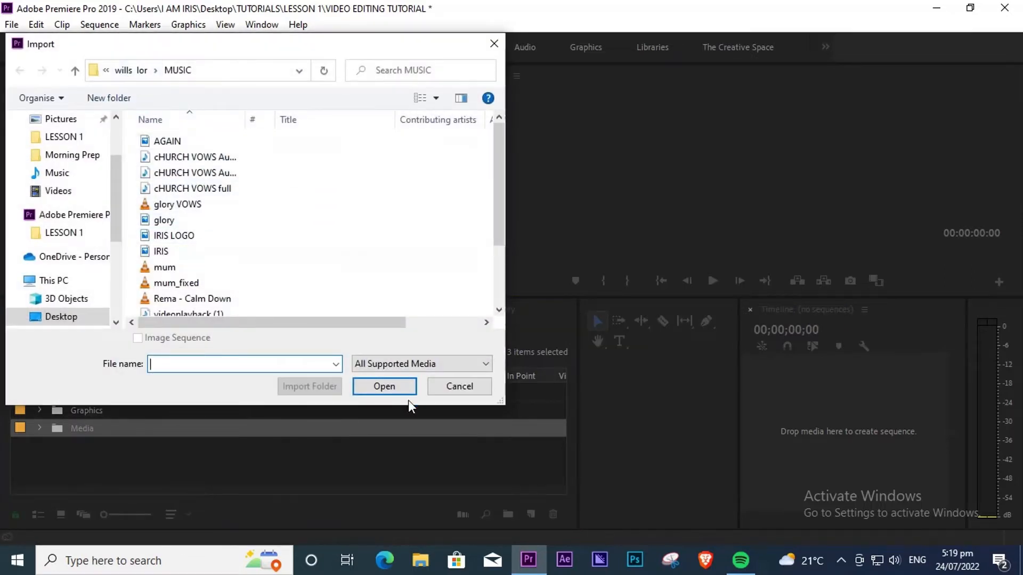
{"action": "left_click", "coordinate": [494, 43]}
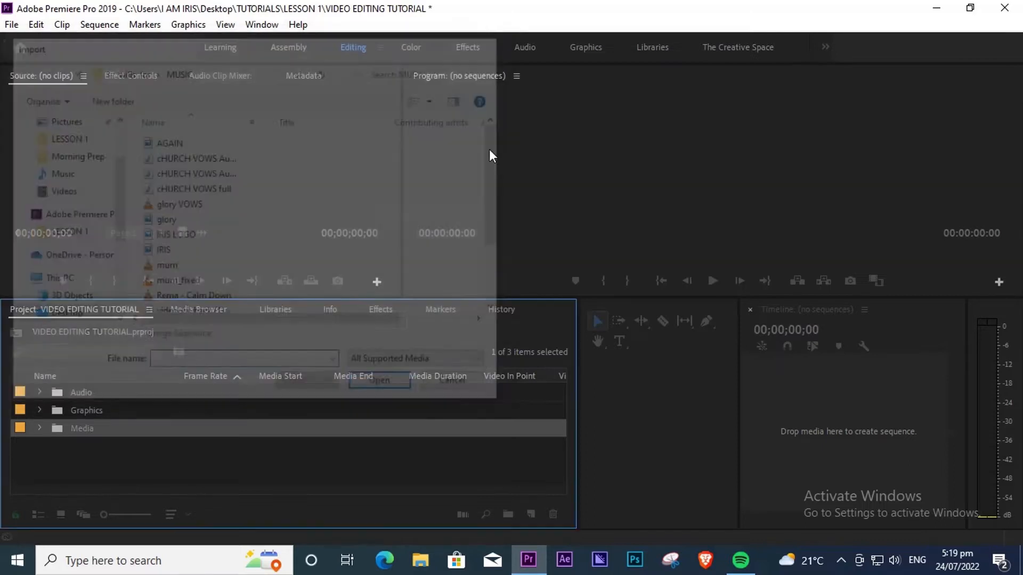
{"action": "left_click", "coordinate": [129, 458]}
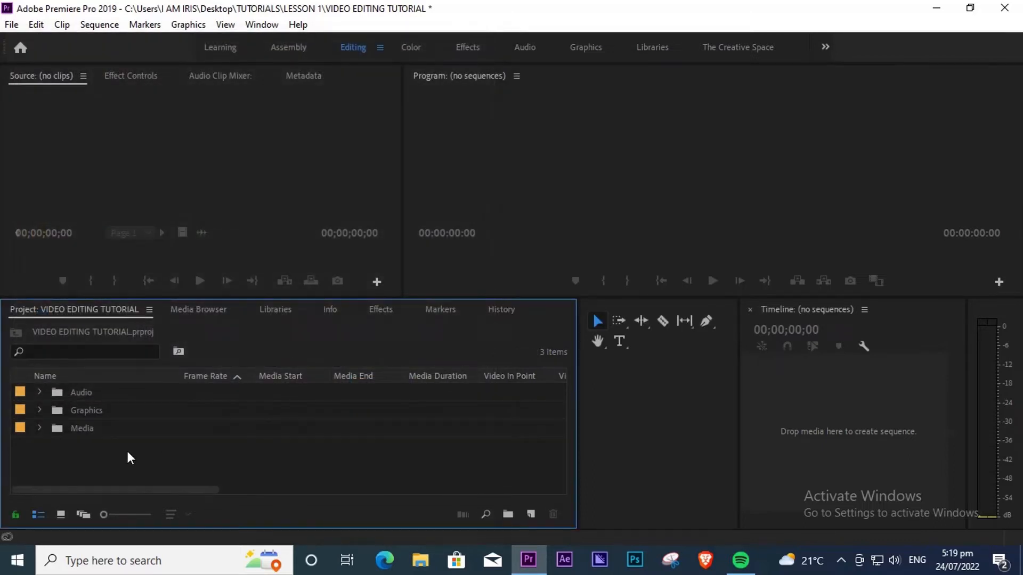
- Switch to File Explorer and open the file location of the recent clip MVI_8404
{"action": "left_click", "coordinate": [40, 430]}
{"action": "left_click", "coordinate": [83, 430]}
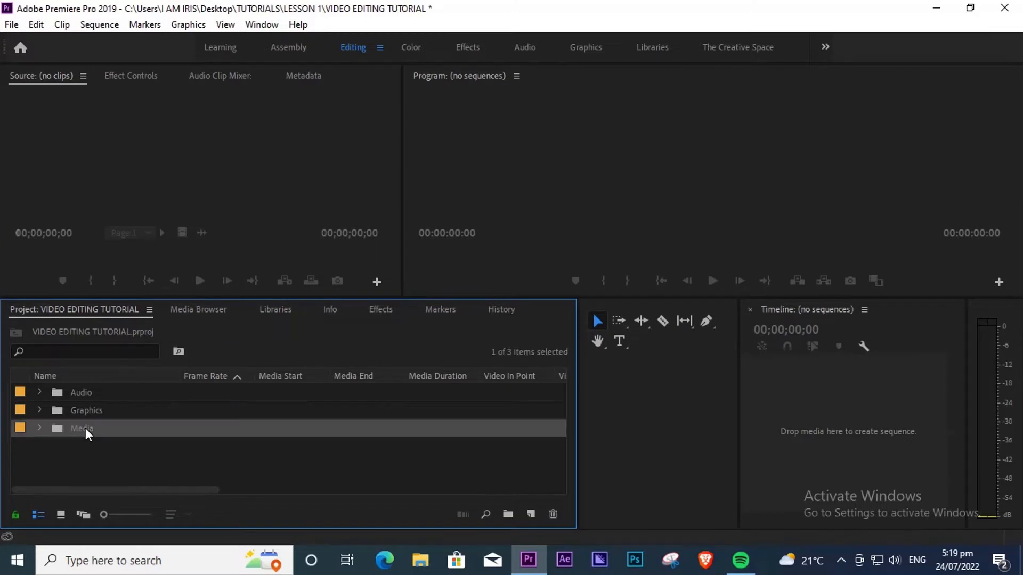
{"action": "left_click", "coordinate": [418, 557]}
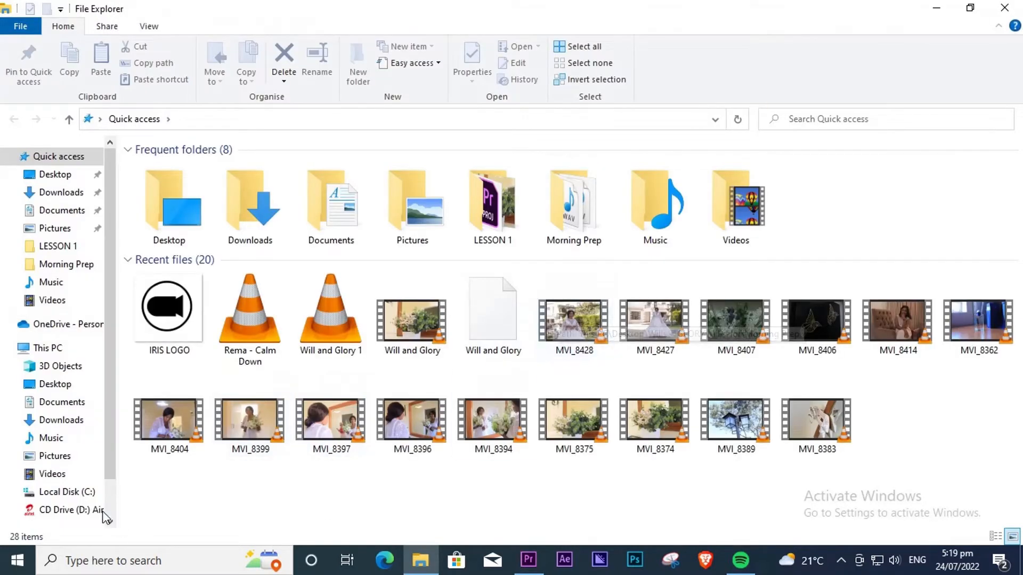
{"action": "left_click", "coordinate": [427, 321]}
{"action": "right_click", "coordinate": [427, 321]}
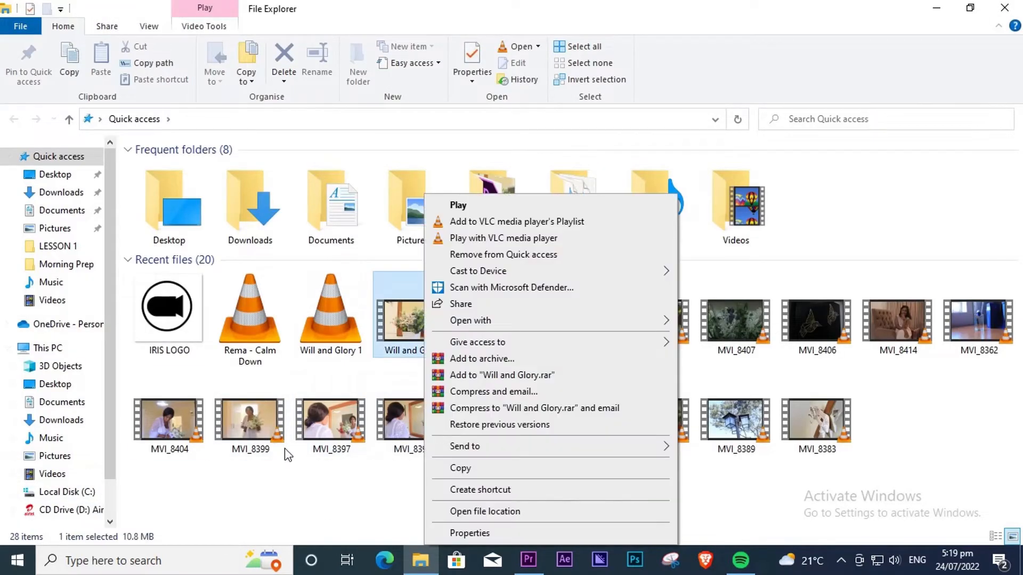
{"action": "left_click", "coordinate": [263, 508]}
{"action": "right_click", "coordinate": [176, 426]}
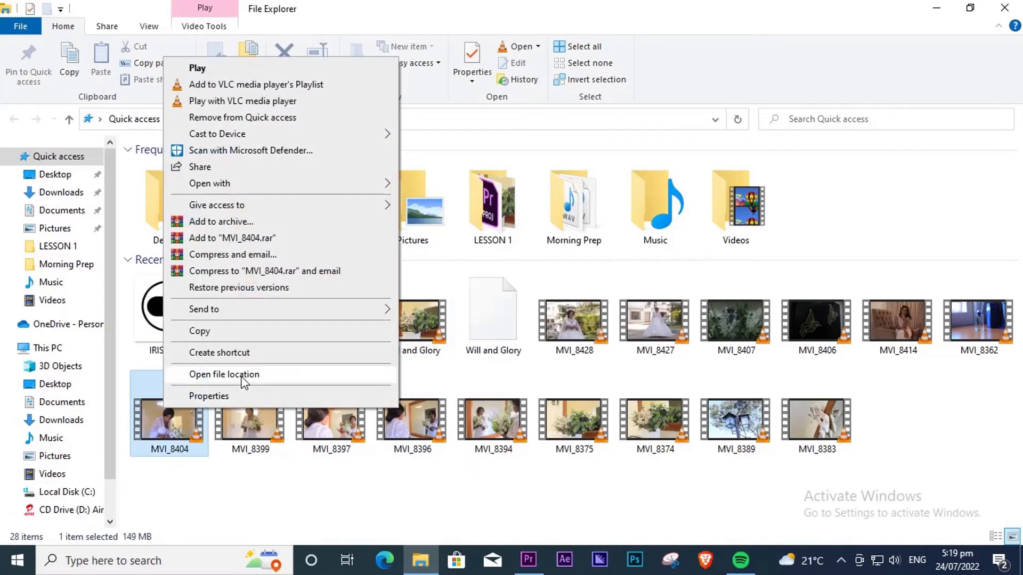
{"action": "left_click", "coordinate": [213, 379]}
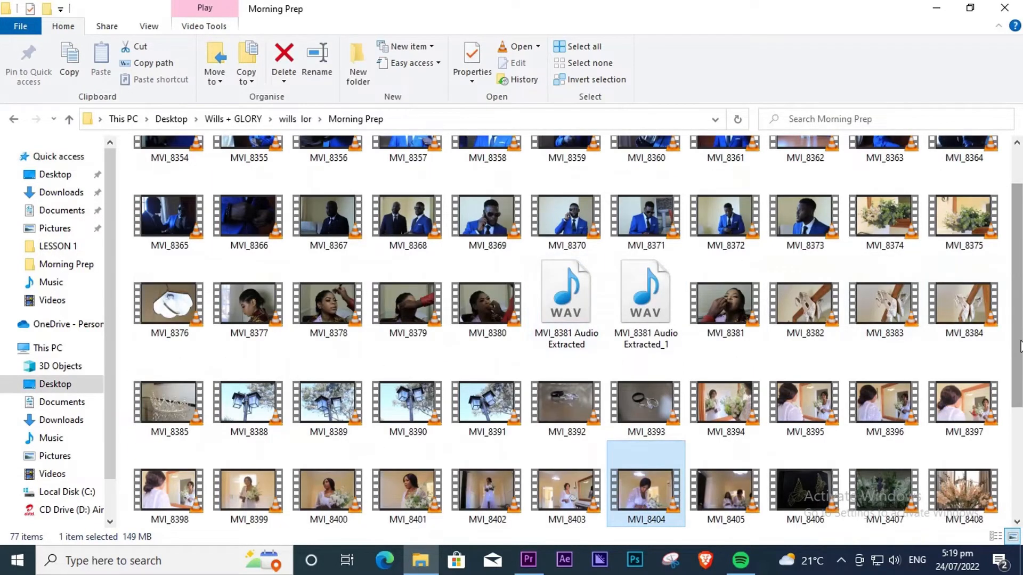
- Look through the video clips in the Morning Prep folder and play MVI_8384 in VLC
{"action": "scroll", "coordinate": [1019, 410], "scroll_direction": "down", "scroll_amount": 2}
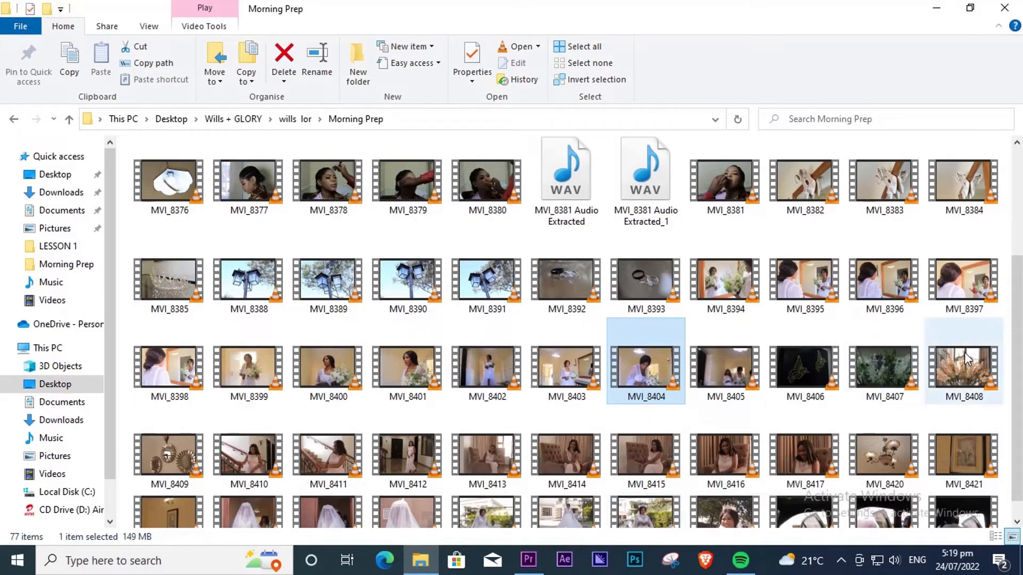
{"action": "scroll", "coordinate": [963, 193], "scroll_direction": "up", "scroll_amount": 1}
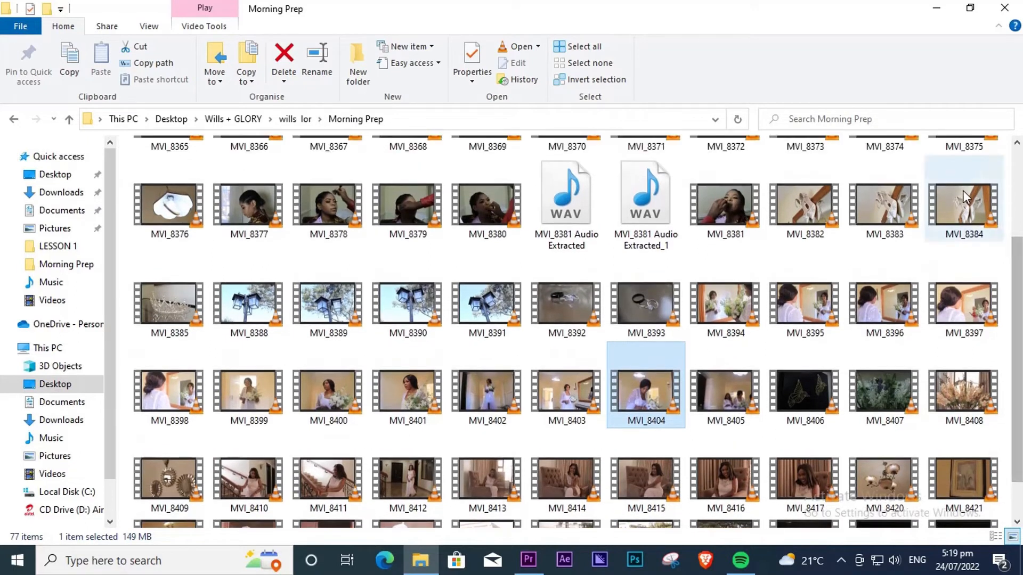
{"action": "double_click", "coordinate": [963, 190]}
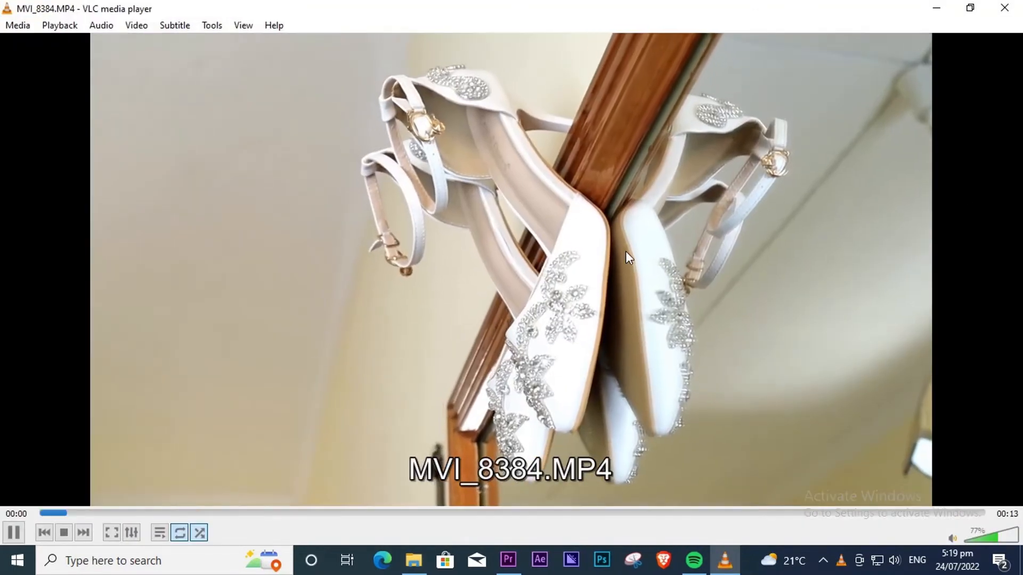
- Close the current preview, play MVI_8383 in VLC, and add that clip to the Media bin in Premiere Pro
{"action": "left_click", "coordinate": [994, 9]}
{"action": "left_click", "coordinate": [889, 201]}
{"action": "double_click", "coordinate": [888, 200]}
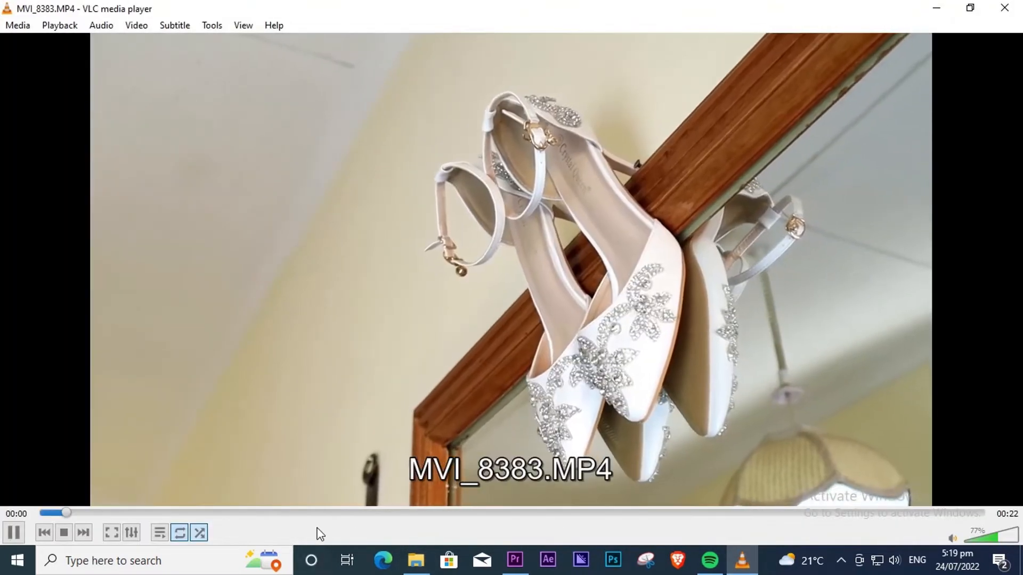
{"action": "left_click", "coordinate": [1000, 12]}
{"action": "left_click_drag", "start_coordinate": [545, 454], "coordinate": [87, 432]}
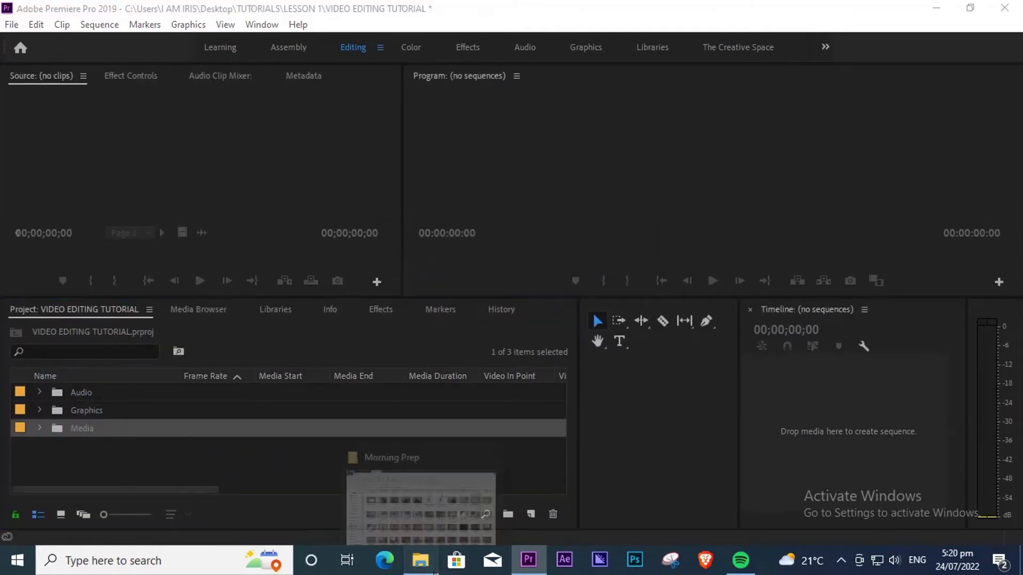
- Return to the Morning Prep folder in File Explorer and play MVI_8389
{"action": "left_click", "coordinate": [420, 559]}
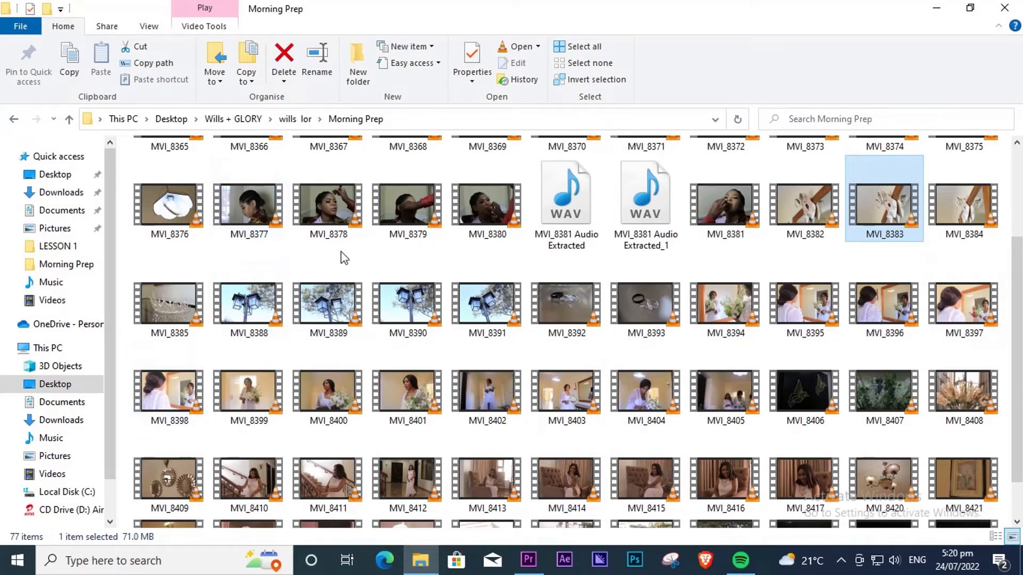
{"action": "left_click", "coordinate": [330, 302]}
{"action": "double_click", "coordinate": [330, 298]}
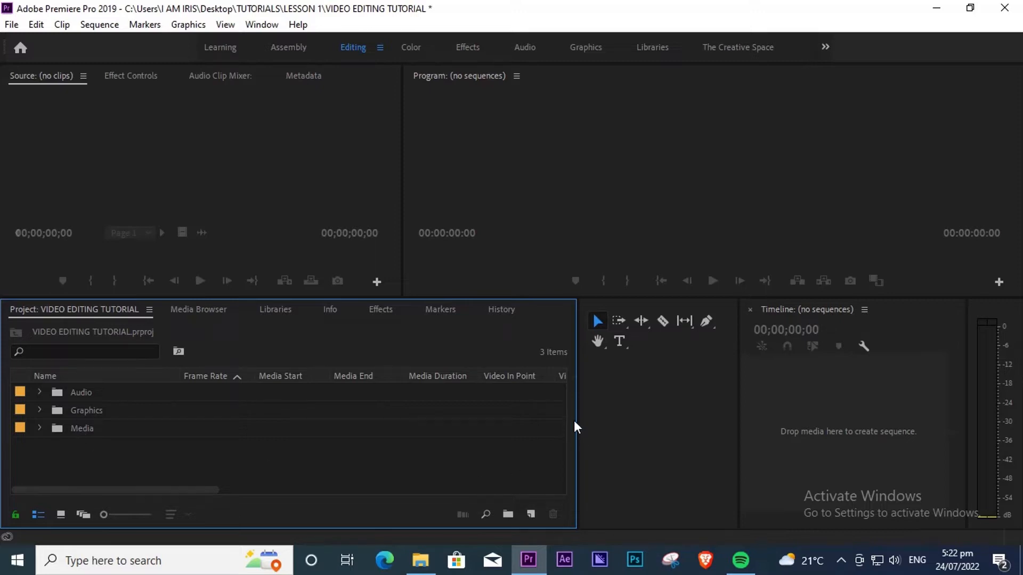
- Narrow the Project and Tools panels so that the Timeline panel takes up most of the lower workspace
{"action": "left_click_drag", "start_coordinate": [577, 420], "coordinate": [272, 419]}
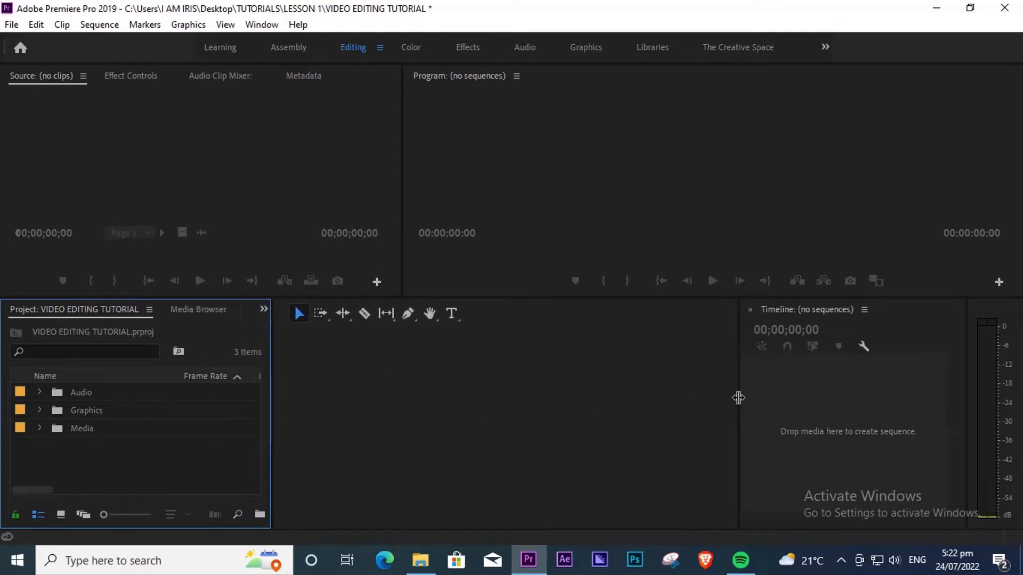
{"action": "left_click_drag", "start_coordinate": [738, 398], "coordinate": [730, 399]}
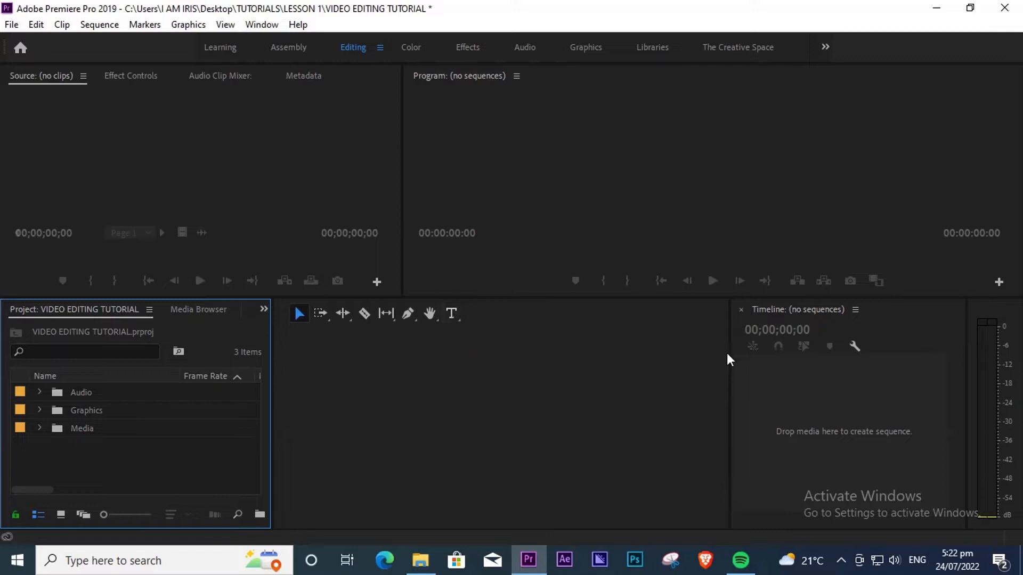
{"action": "left_click_drag", "start_coordinate": [730, 393], "coordinate": [313, 422]}
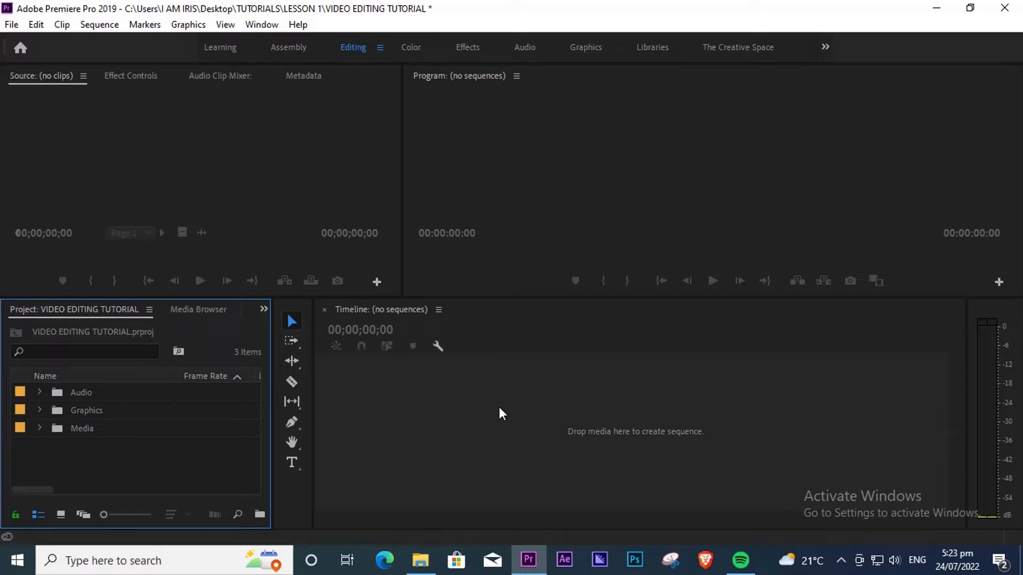
- Examine the Timeline and Program panels, the Effect Controls, Audio Clip Mixer and Metadata panels, and return to the Source monitor
{"action": "left_click", "coordinate": [492, 429]}
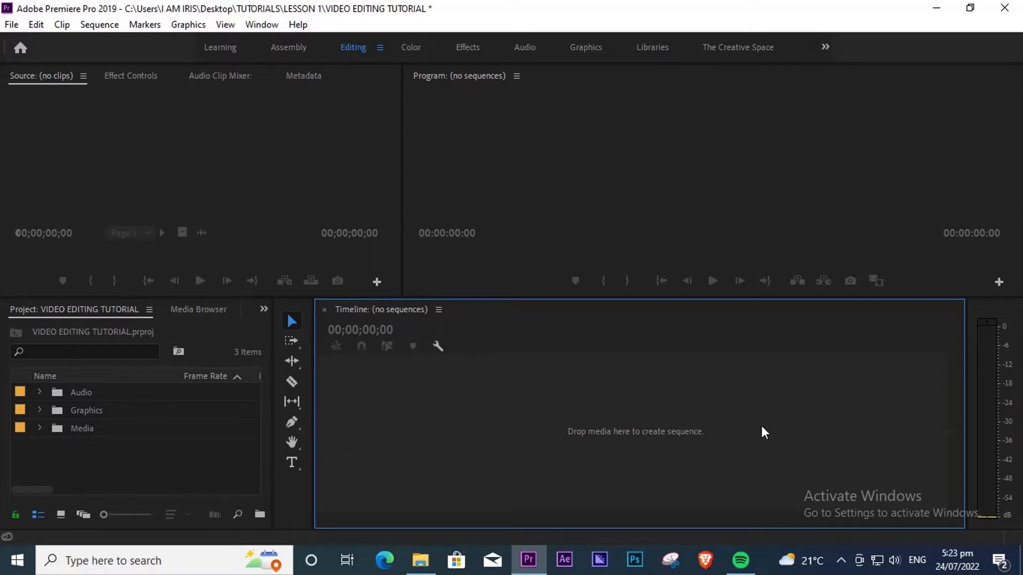
{"action": "left_click", "coordinate": [629, 185]}
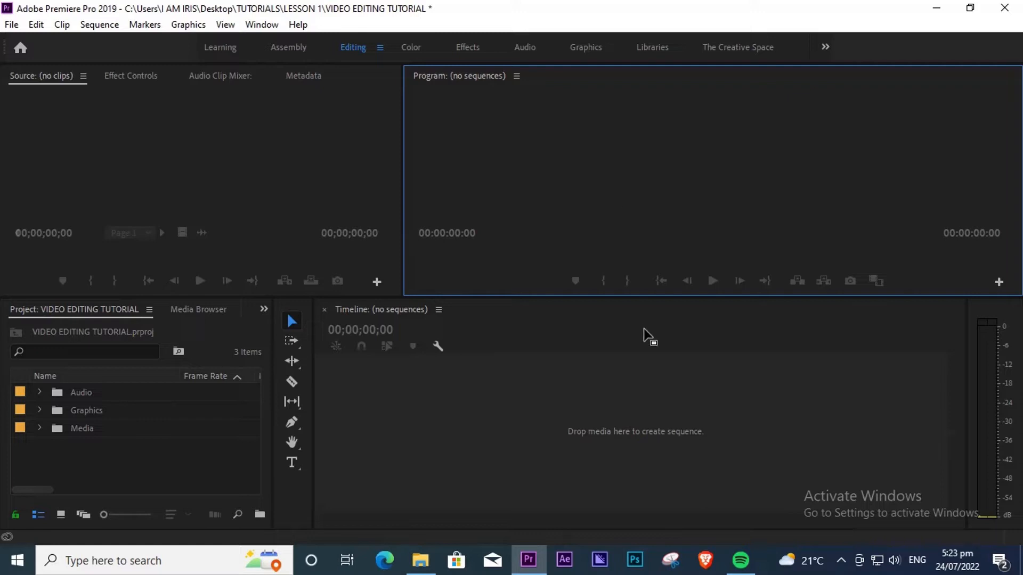
{"action": "left_click", "coordinate": [109, 128]}
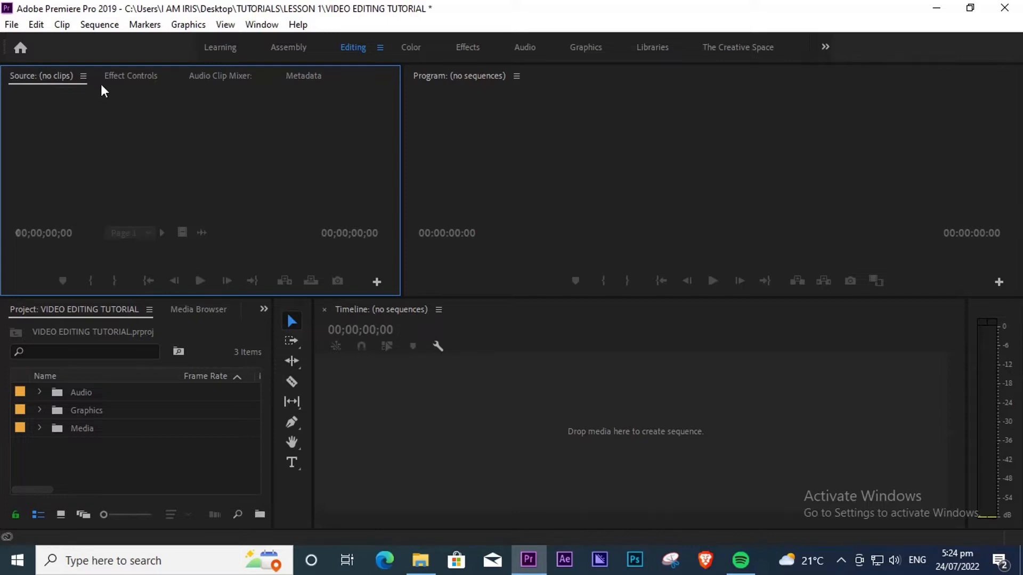
{"action": "left_click", "coordinate": [126, 77]}
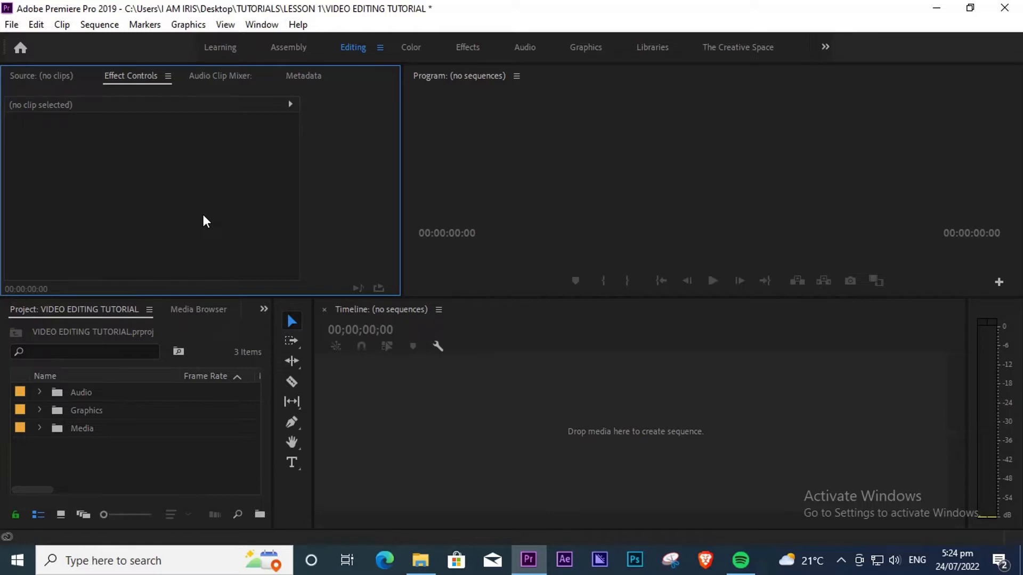
{"action": "left_click", "coordinate": [238, 76]}
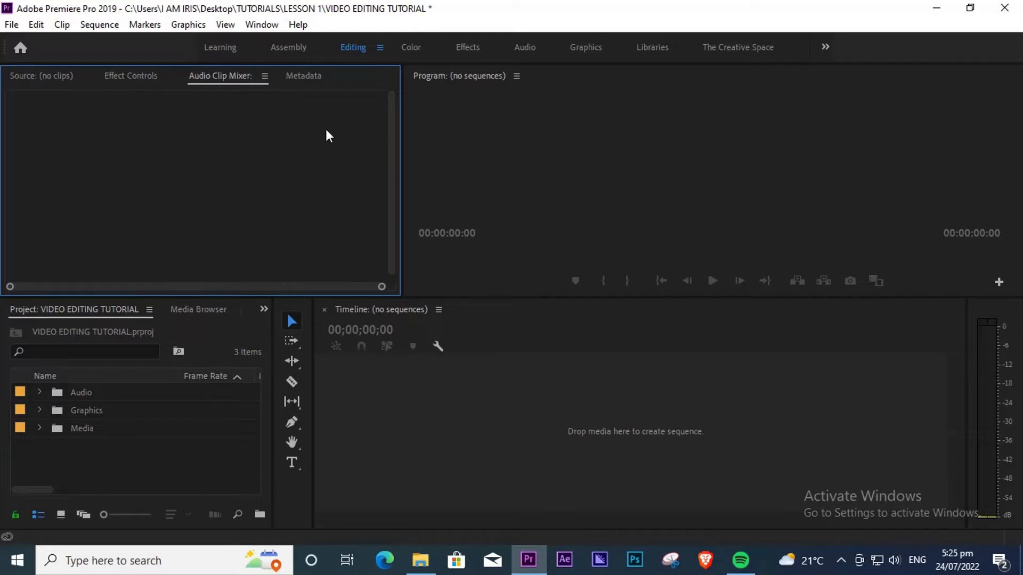
{"action": "left_click", "coordinate": [307, 76]}
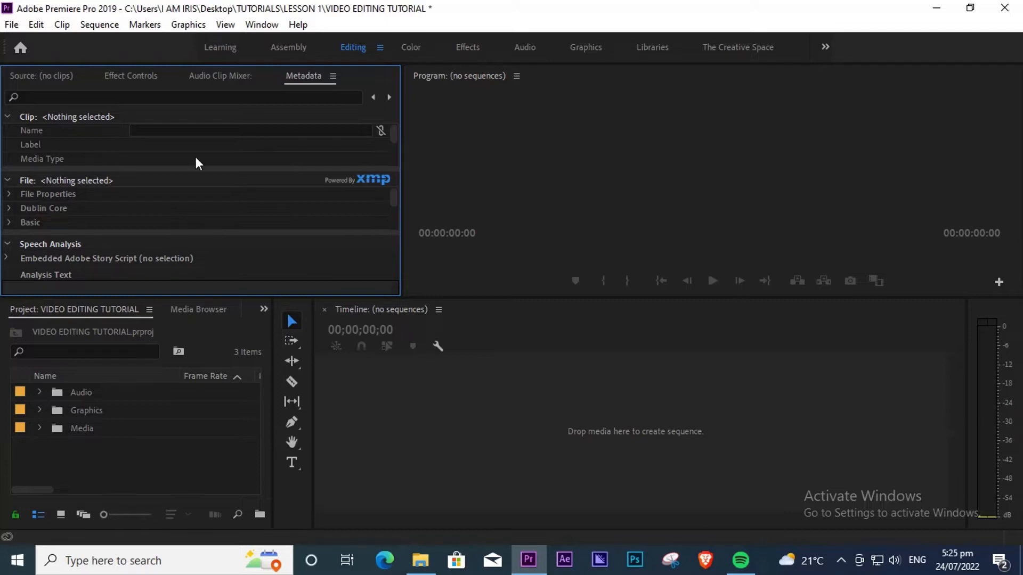
{"action": "left_click", "coordinate": [53, 77]}
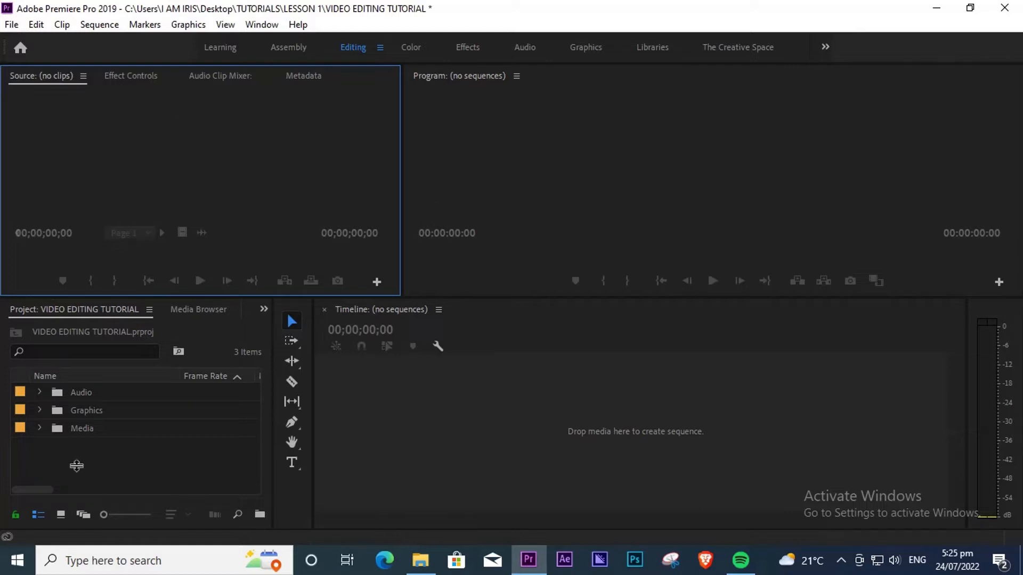
- Activate the Project, Timeline, Source and Program panels in turn to review the Editing layout
{"action": "left_click", "coordinate": [78, 471]}
{"action": "left_click", "coordinate": [523, 461]}
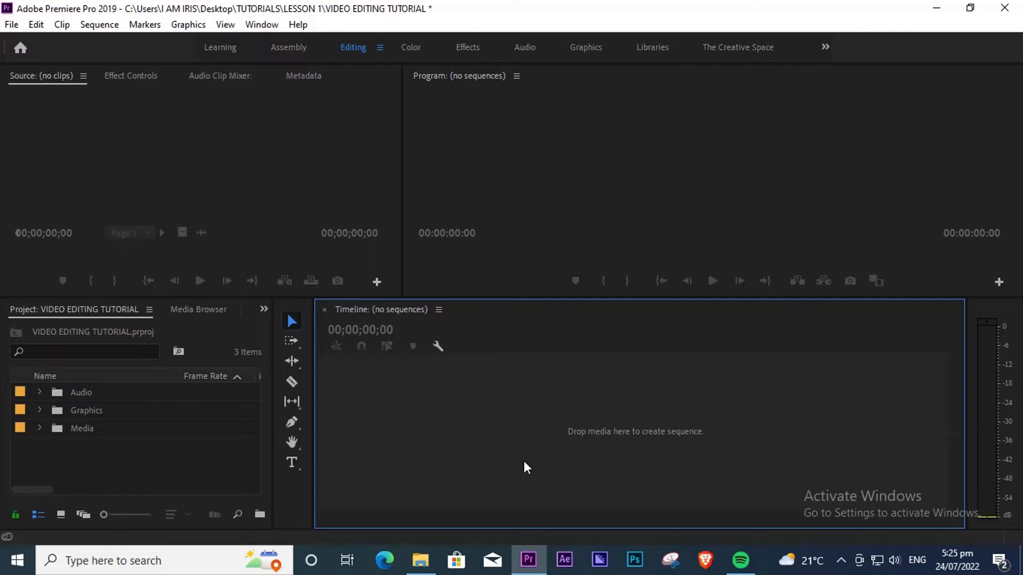
{"action": "left_click", "coordinate": [110, 136]}
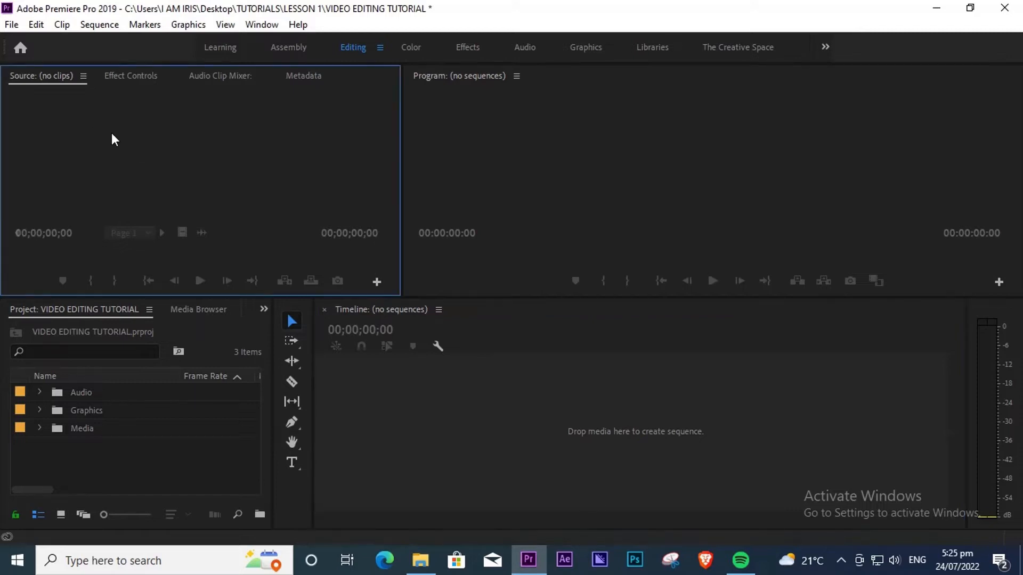
{"action": "left_click", "coordinate": [592, 170]}
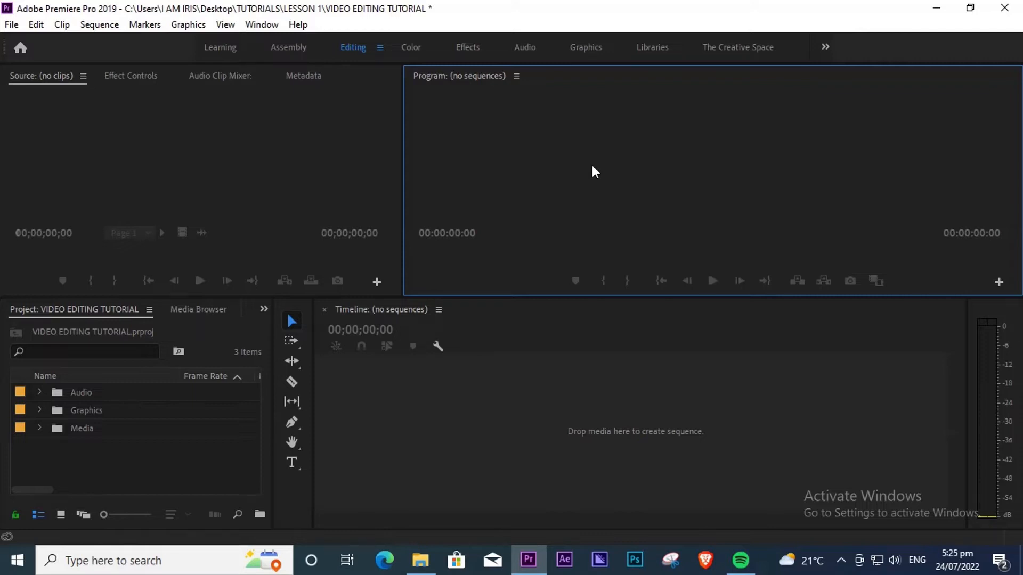
{"action": "left_click", "coordinate": [217, 453]}
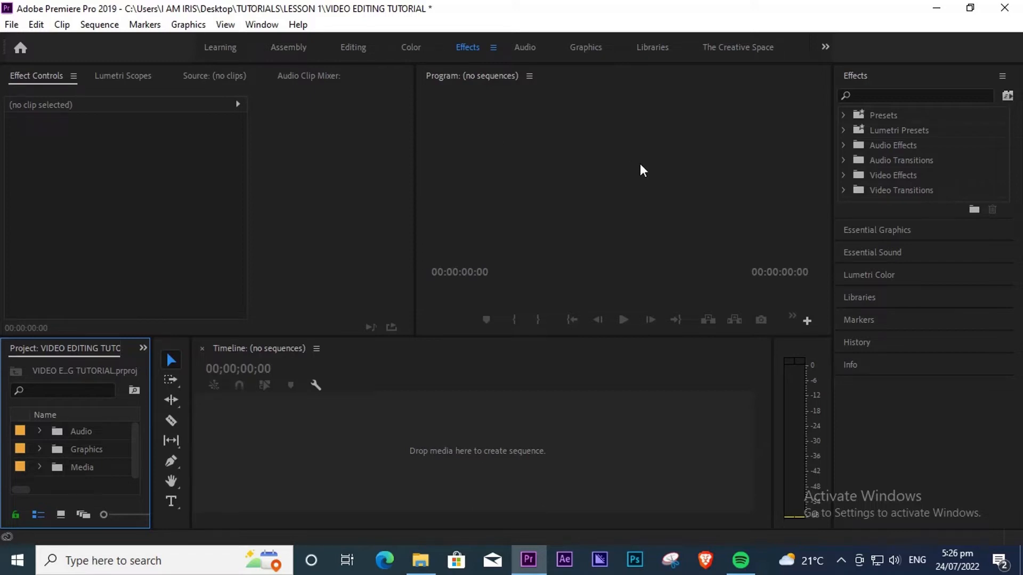
- Look through the Audio, Graphics, Libraries and The Creative Space workspaces, and return to the Editing workspace
{"action": "left_click", "coordinate": [523, 47]}
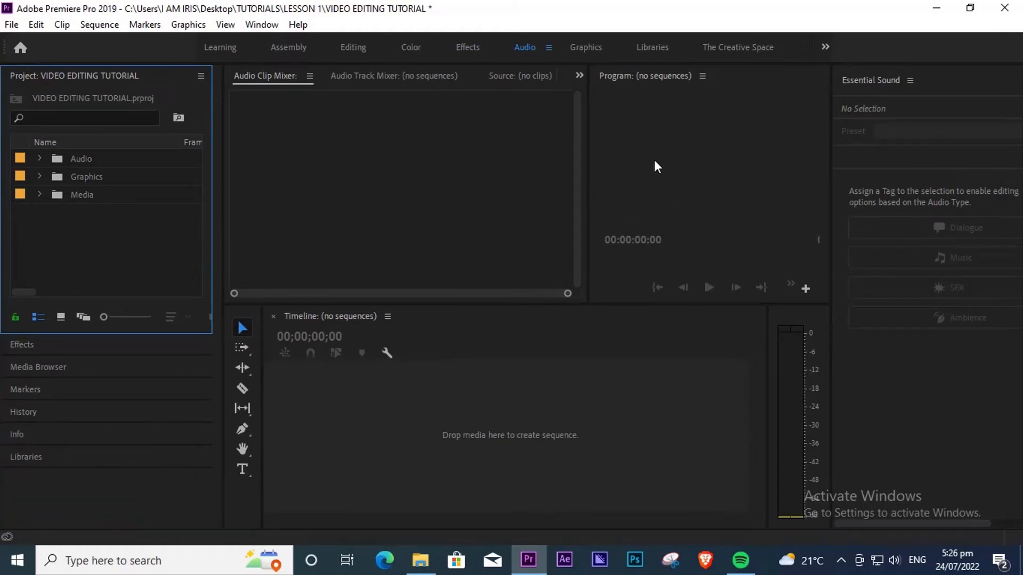
{"action": "left_click", "coordinate": [974, 312]}
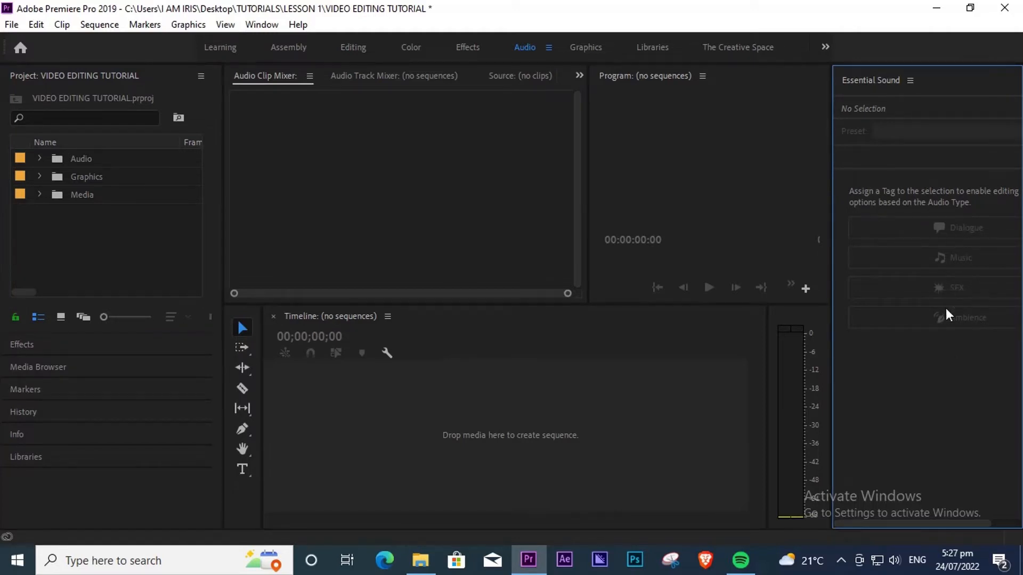
{"action": "left_click", "coordinate": [587, 48]}
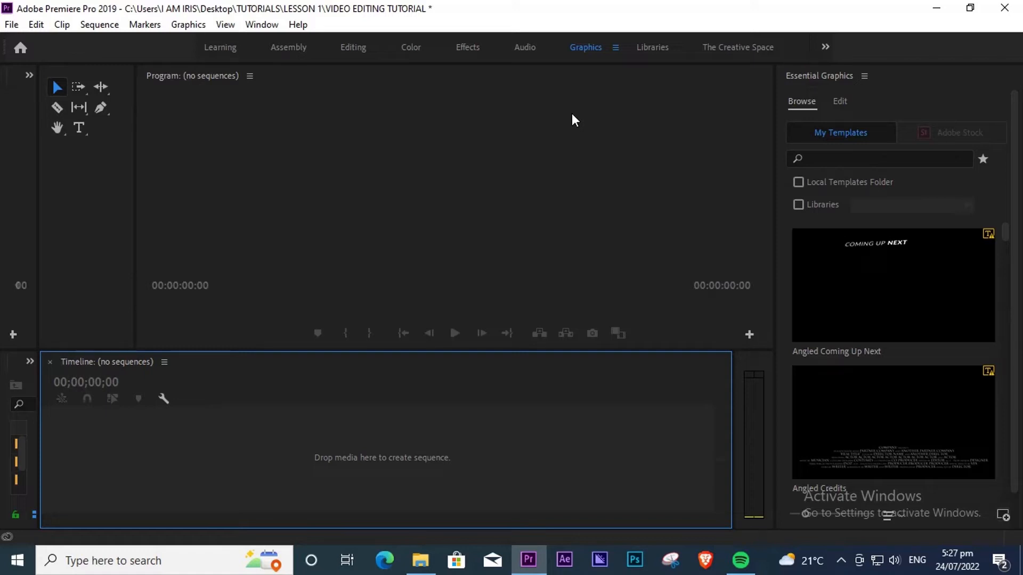
{"action": "left_click", "coordinate": [655, 48]}
{"action": "left_click", "coordinate": [747, 46]}
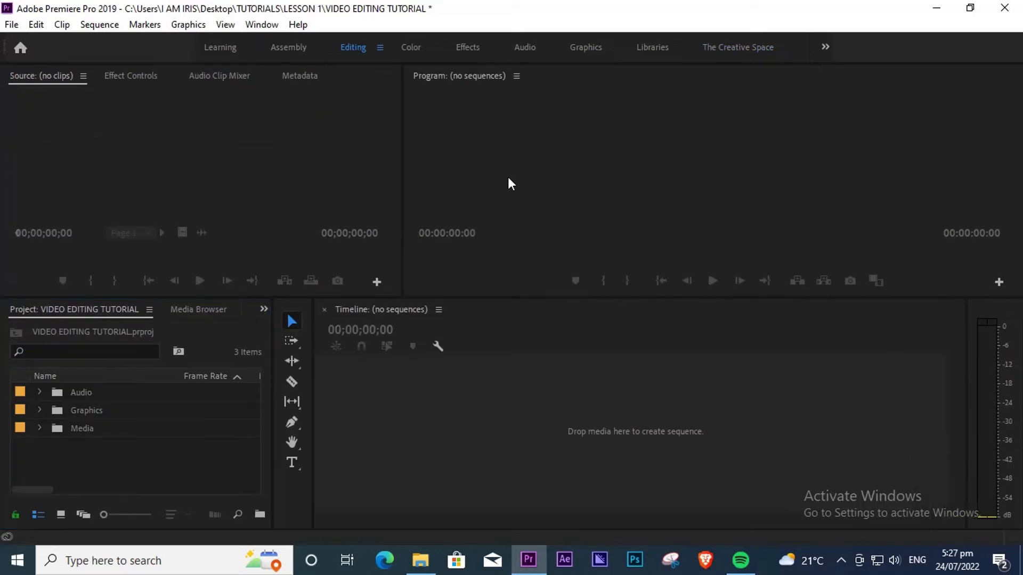
- Create a sequence from the Rema - Calm Down music file in the Audio bin
{"action": "left_click", "coordinate": [172, 475]}
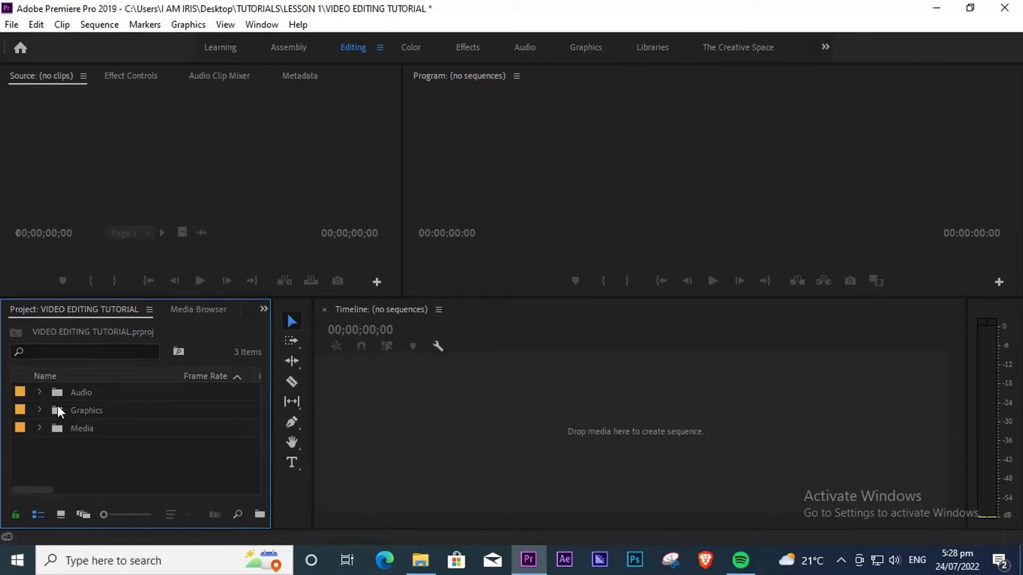
{"action": "left_click", "coordinate": [39, 392]}
{"action": "left_click", "coordinate": [73, 411]}
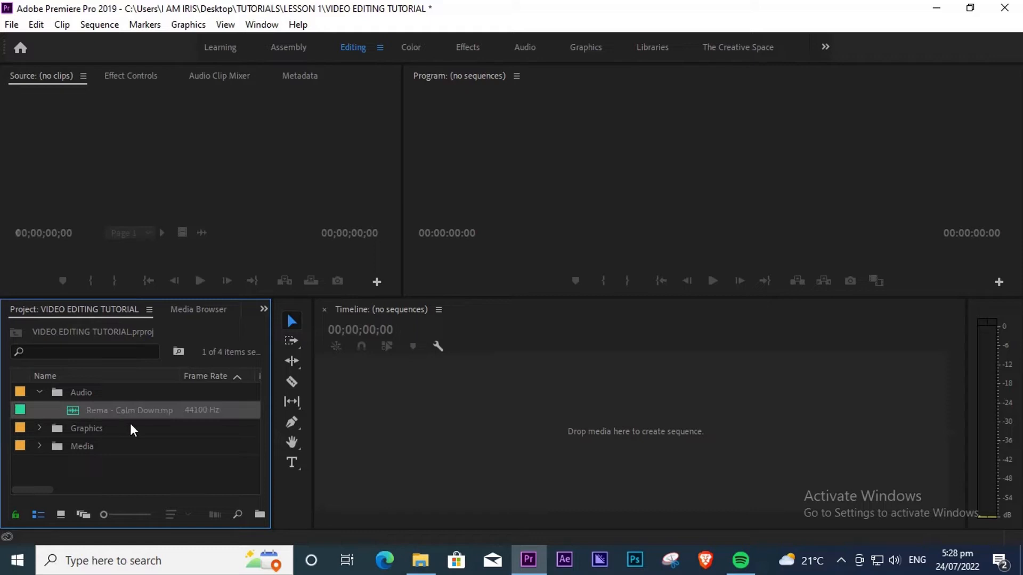
{"action": "left_click_drag", "start_coordinate": [85, 409], "coordinate": [477, 433]}
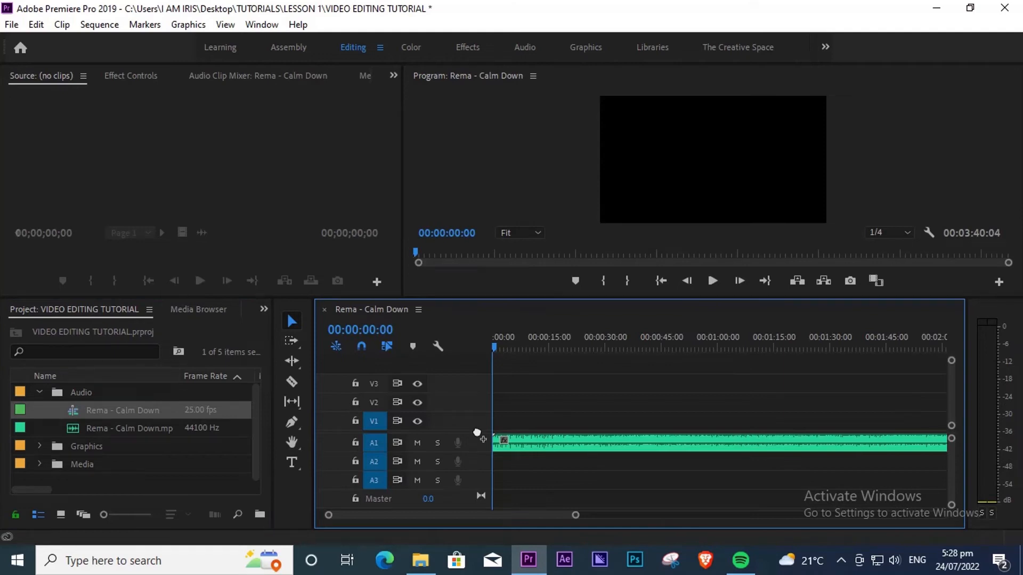
- Play the start of the music sequence in the Program monitor, stop it, and return the playhead to the beginning
{"action": "left_click", "coordinate": [599, 166]}
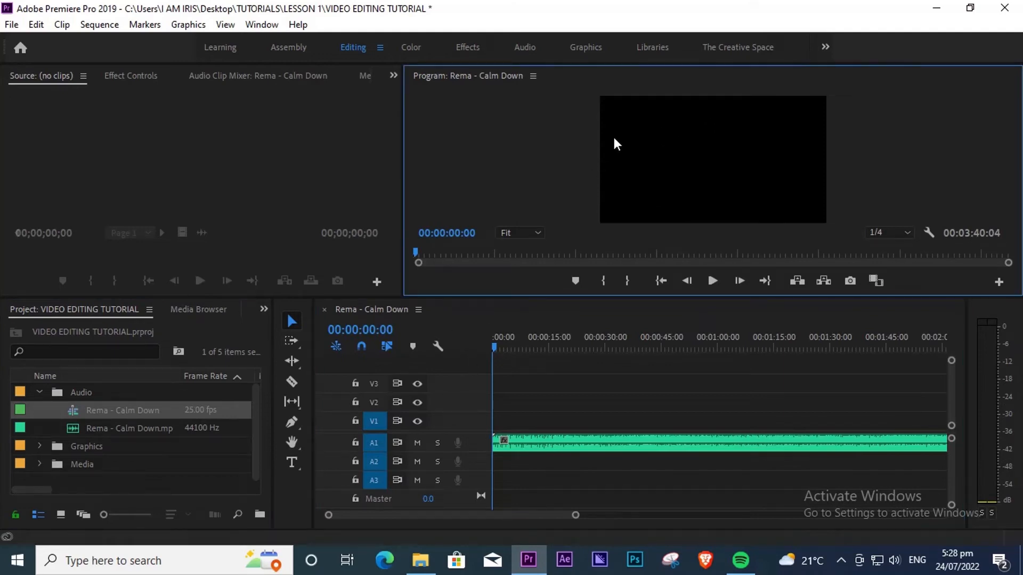
{"action": "left_click_drag", "start_coordinate": [498, 346], "coordinate": [454, 367]}
{"action": "left_click", "coordinate": [712, 280]}
{"action": "left_click", "coordinate": [710, 283]}
{"action": "left_click_drag", "start_coordinate": [498, 346], "coordinate": [464, 372]}
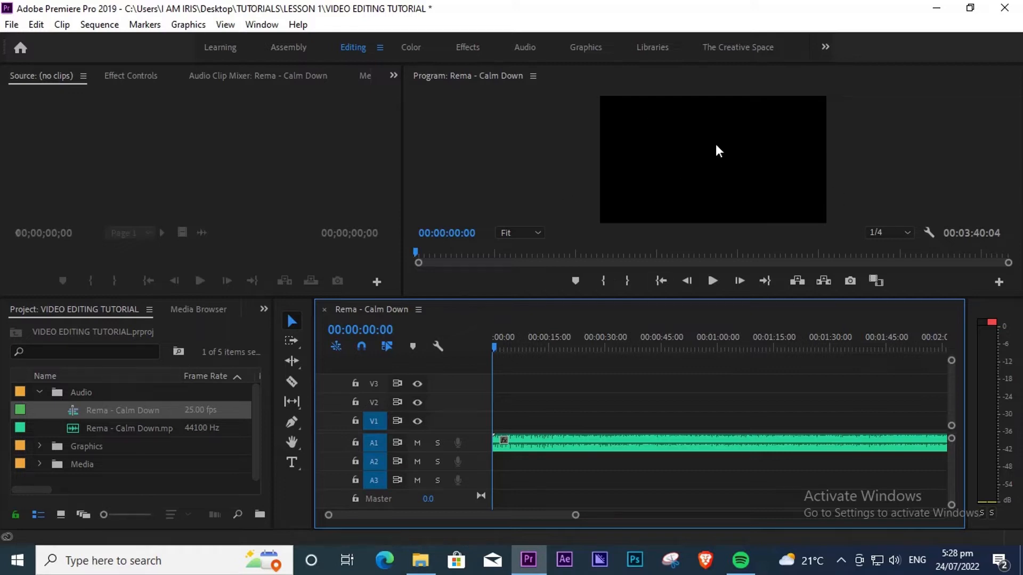
- Collapse the Audio bin, place MVI_8383.MP4 from the Media bin at the start of track V2, and preview the sequence
{"action": "left_click", "coordinate": [40, 387]}
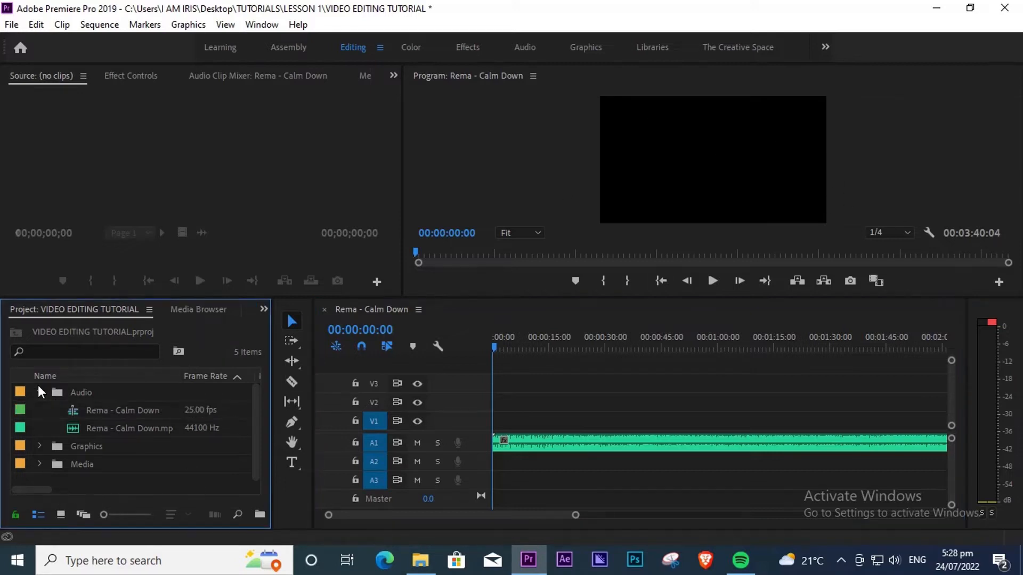
{"action": "left_click", "coordinate": [38, 393]}
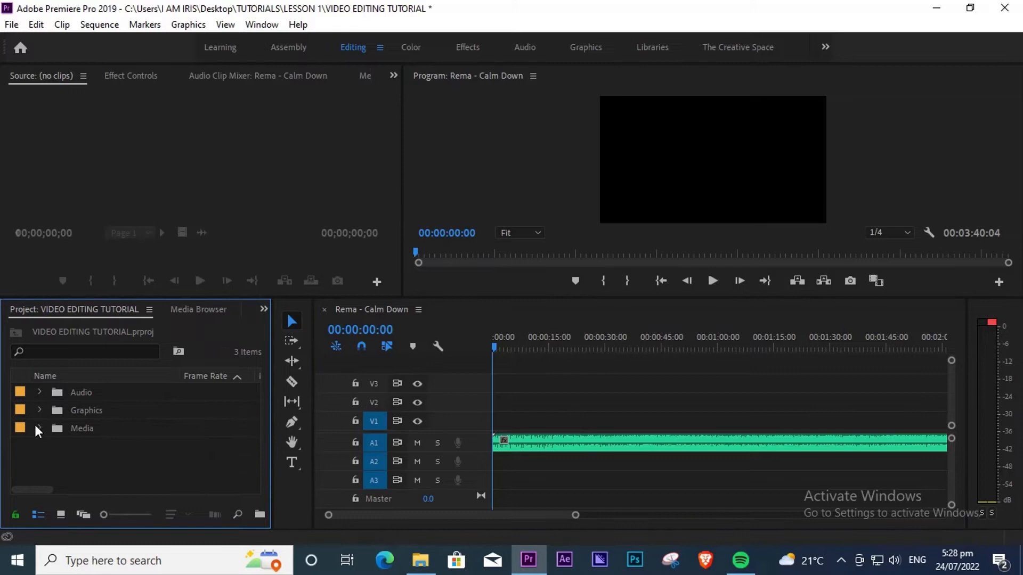
{"action": "left_click", "coordinate": [38, 428]}
{"action": "left_click_drag", "start_coordinate": [120, 446], "coordinate": [495, 410]}
{"action": "left_click", "coordinate": [710, 281]}
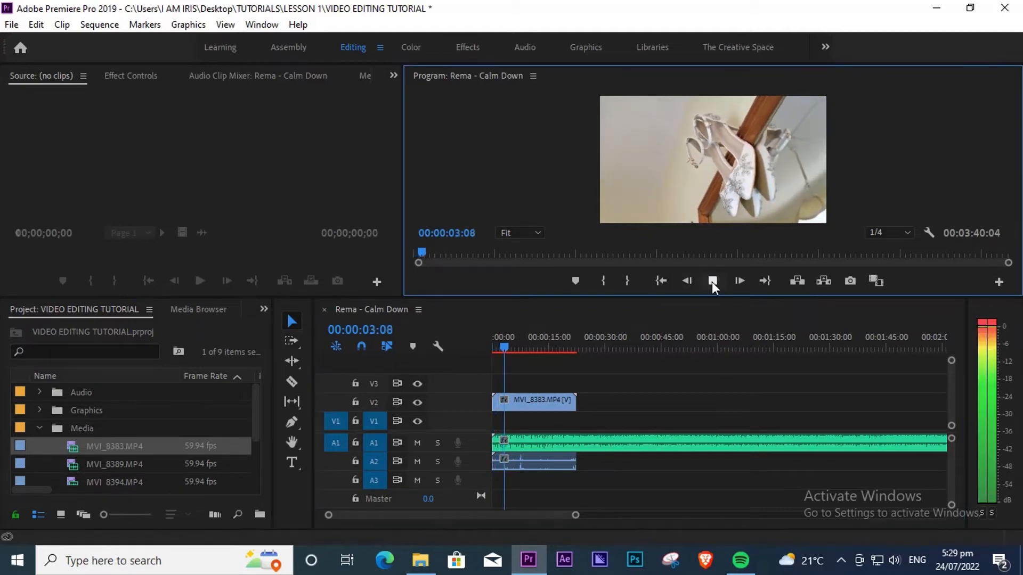
{"action": "left_click", "coordinate": [712, 281]}
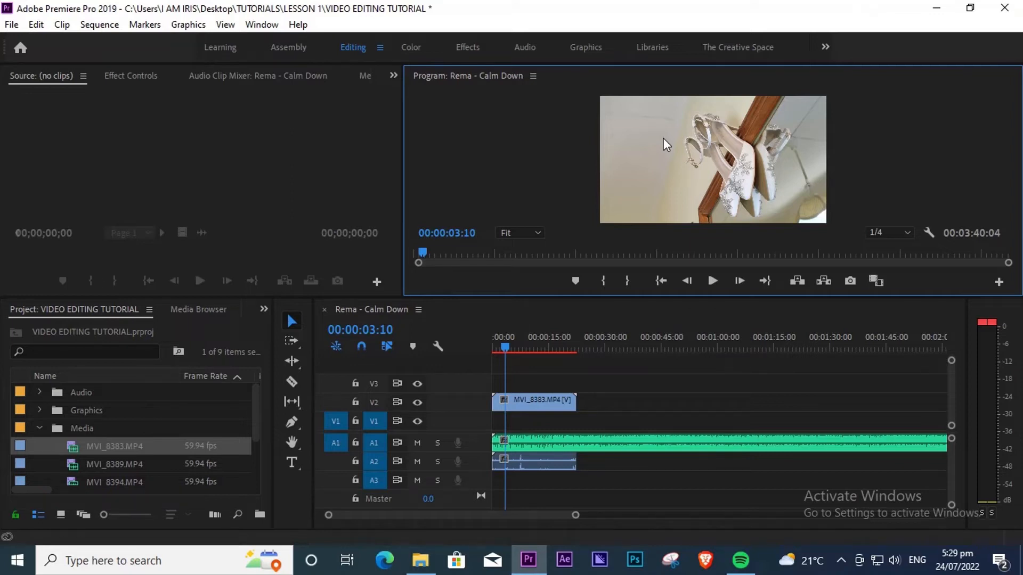
- Delete the MVI_8383.MP4 clip from the timeline and return the playhead to the sequence start
{"action": "left_click", "coordinate": [545, 407]}
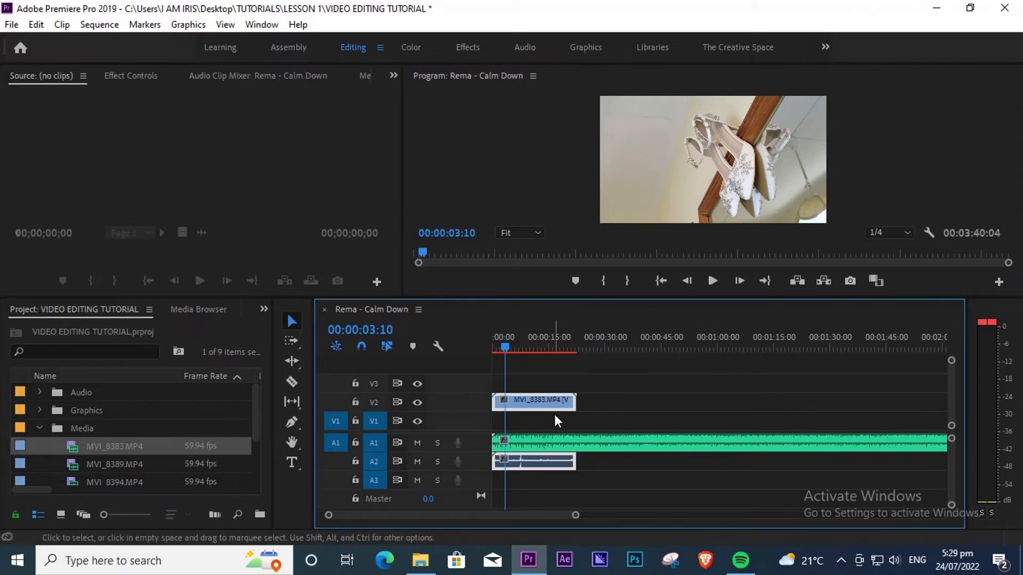
{"action": "key", "text": "Delete"}
{"action": "left_click_drag", "start_coordinate": [514, 347], "coordinate": [459, 356]}
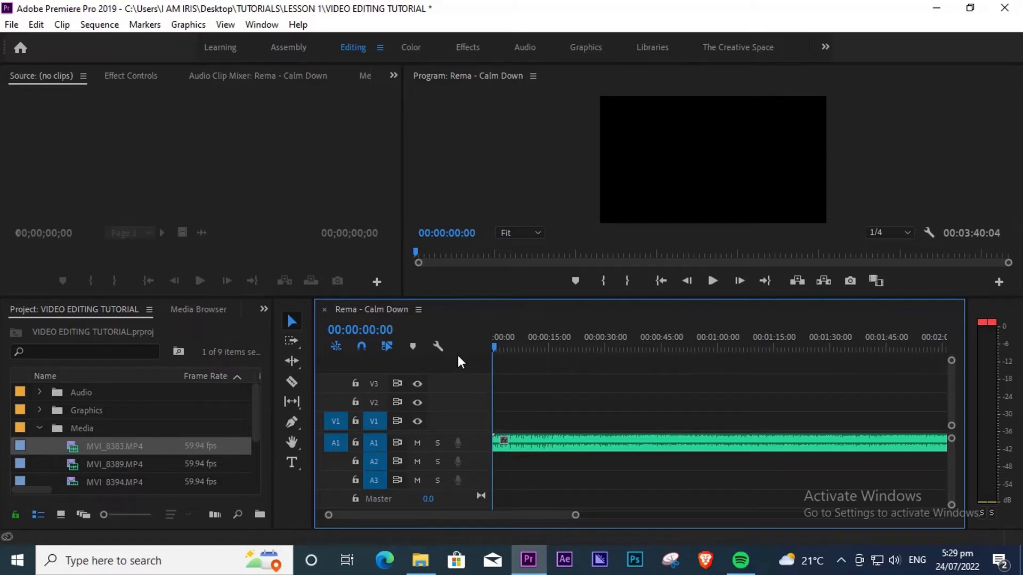
- Collapse the Media bin and display the project's bins in Icon View
{"action": "left_click", "coordinate": [38, 428]}
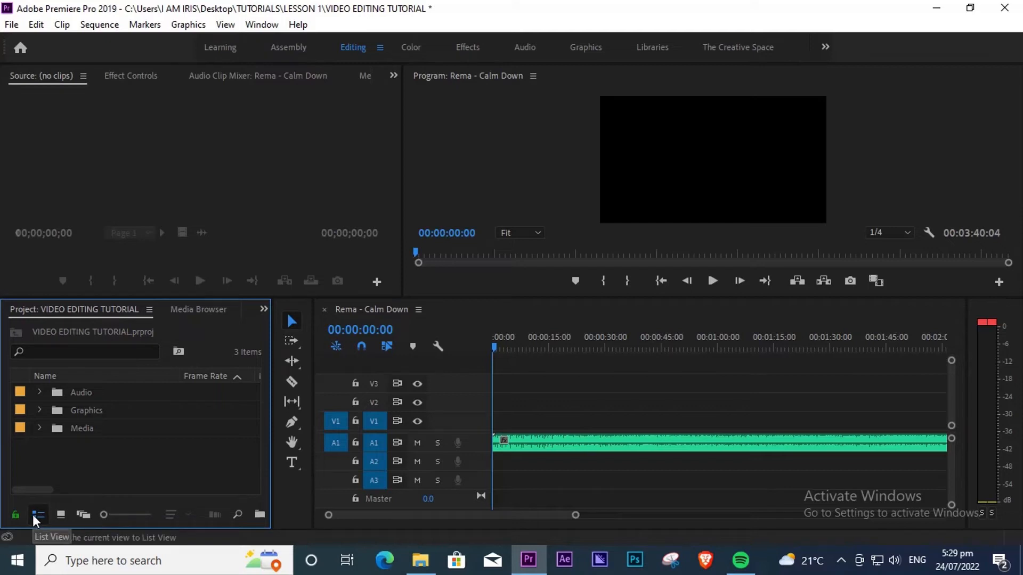
{"action": "left_click", "coordinate": [61, 515]}
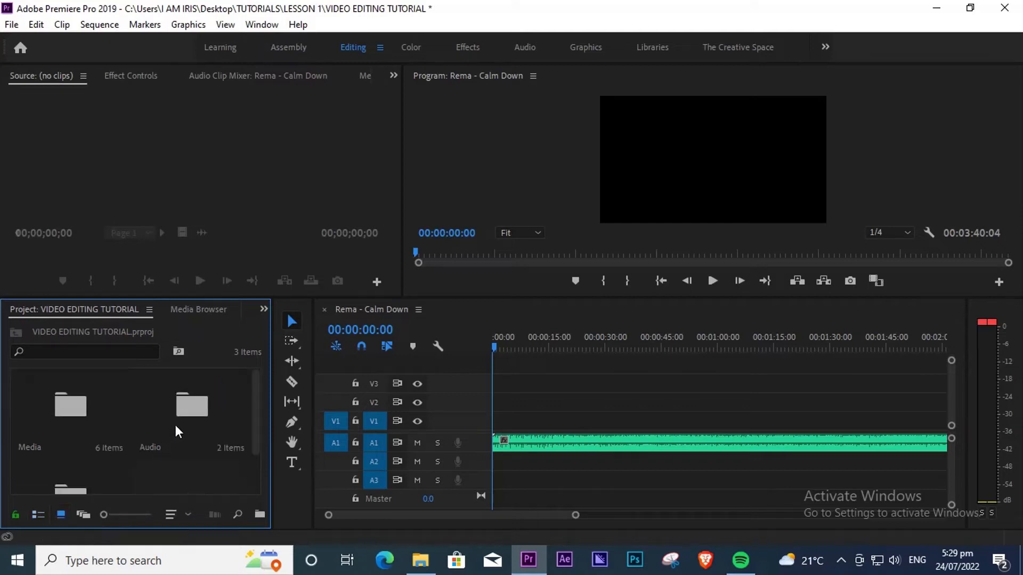
- Open the Media bin and load MVI_8389.MP4 into the Source monitor
{"action": "mouse_move", "coordinate": [259, 432]}
{"action": "left_mouse_down"}
{"action": "mouse_move", "coordinate": [256, 458]}
{"action": "mouse_move", "coordinate": [249, 452]}
{"action": "mouse_move", "coordinate": [257, 475]}
{"action": "mouse_move", "coordinate": [272, 420]}
{"action": "left_mouse_up"}
{"action": "double_click", "coordinate": [68, 414]}
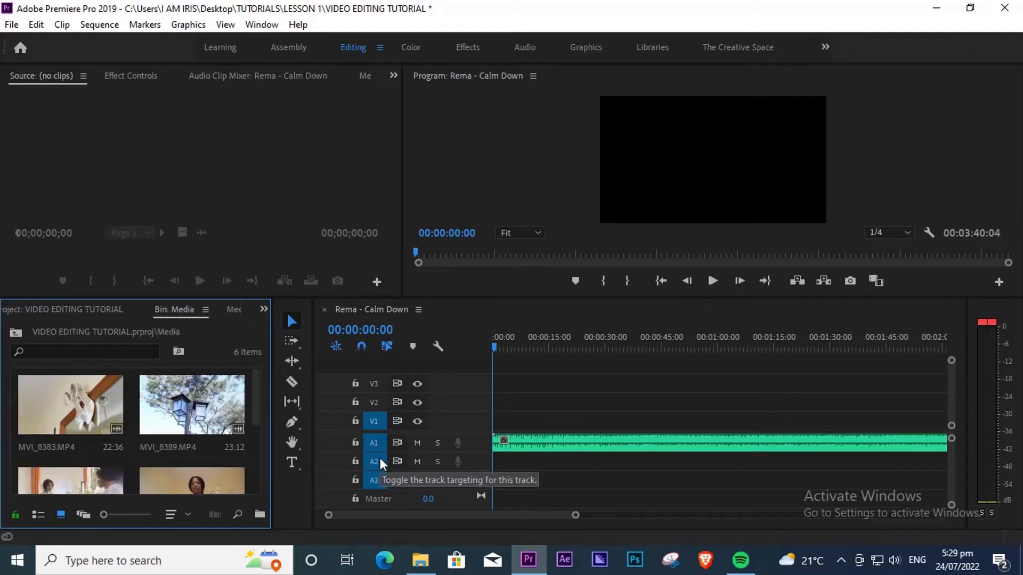
{"action": "mouse_move", "coordinate": [251, 395]}
{"action": "left_mouse_down"}
{"action": "mouse_move", "coordinate": [251, 475]}
{"action": "mouse_move", "coordinate": [261, 398]}
{"action": "left_mouse_up"}
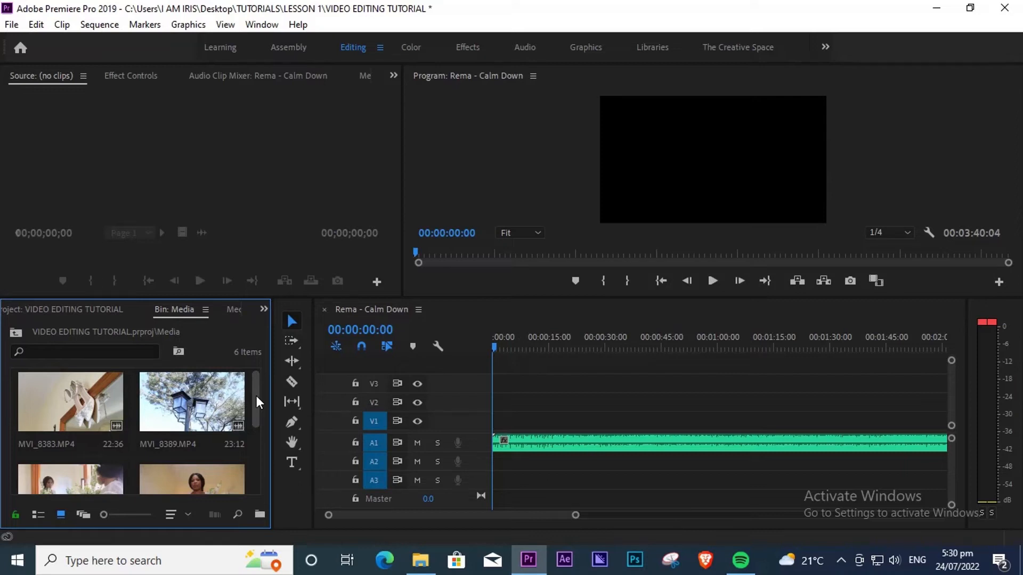
{"action": "scroll", "coordinate": [251, 394], "scroll_direction": "up", "scroll_amount": 1}
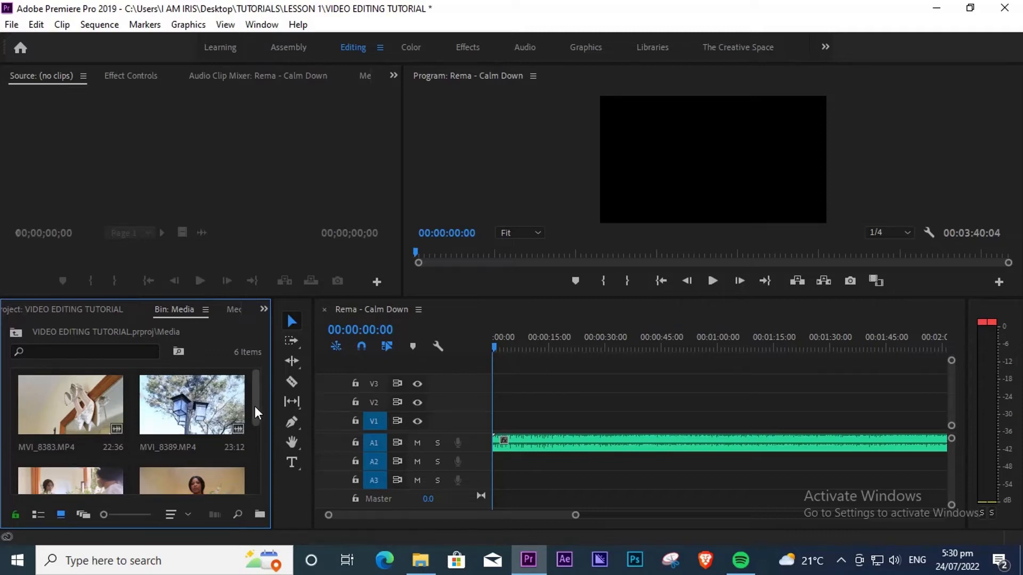
{"action": "left_click_drag", "start_coordinate": [257, 406], "coordinate": [247, 381]}
{"action": "left_click", "coordinate": [229, 418]}
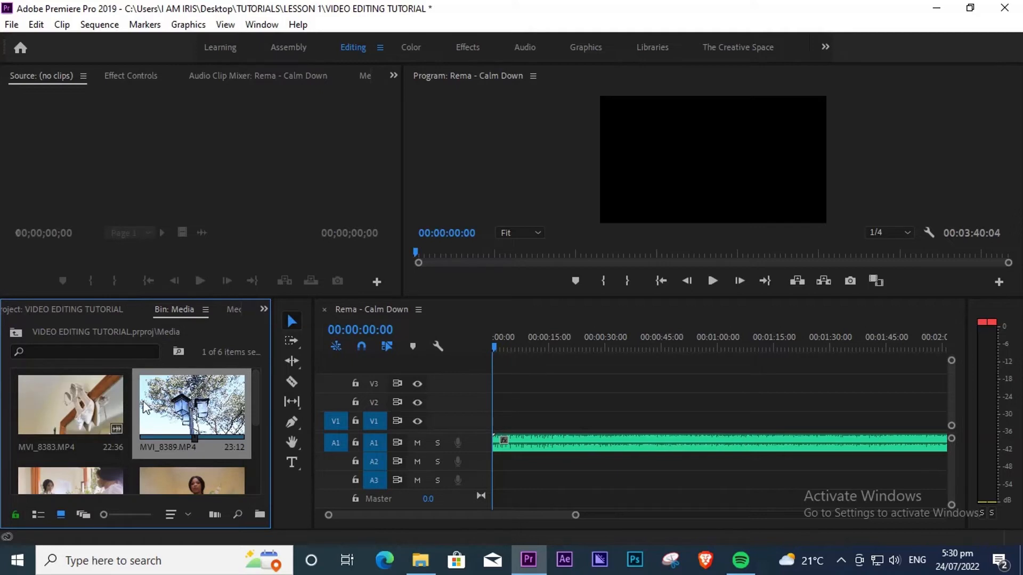
{"action": "double_click", "coordinate": [200, 410]}
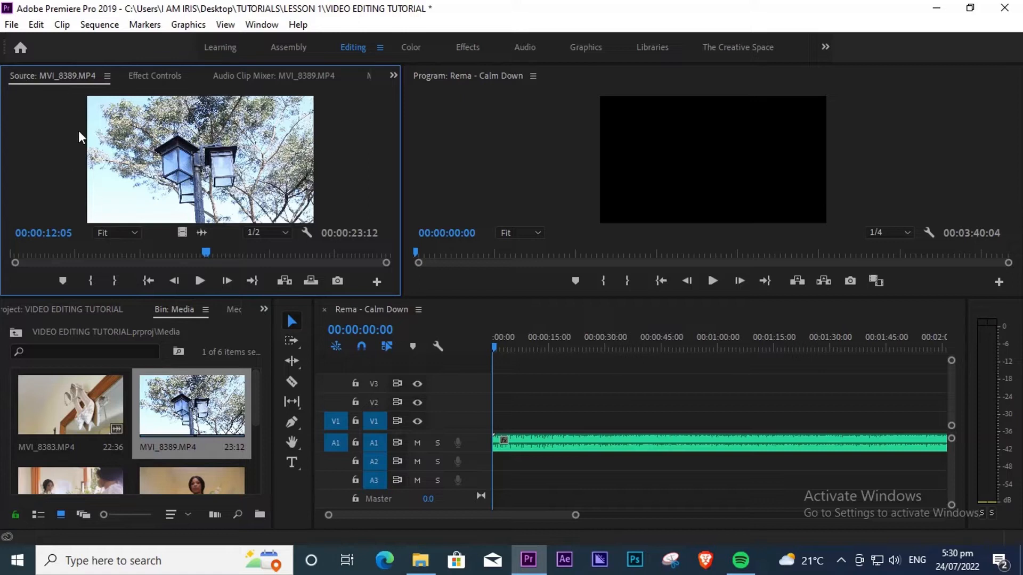
- Look at the Effect Controls for MVI_8389.MP4, and preview the middle of the clip in the Source monitor
{"action": "left_click", "coordinate": [156, 75]}
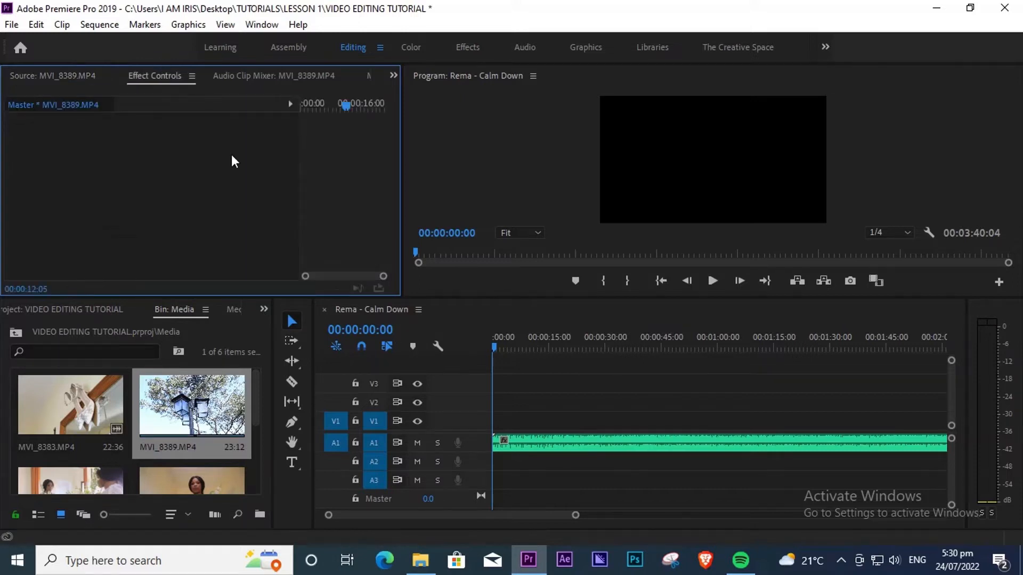
{"action": "left_click", "coordinate": [49, 77]}
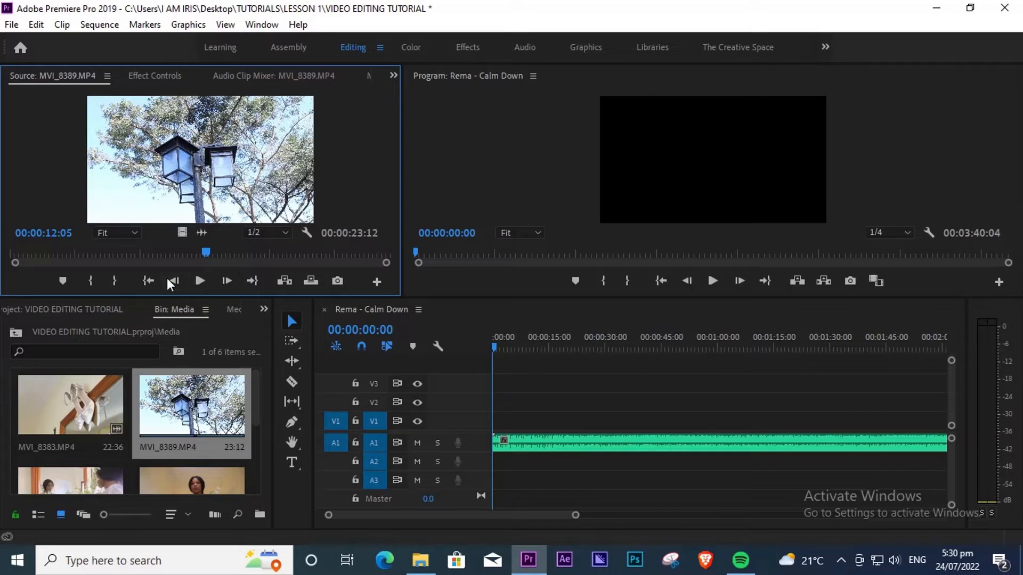
{"action": "left_click_drag", "start_coordinate": [211, 250], "coordinate": [131, 251]}
{"action": "key", "text": "space"}
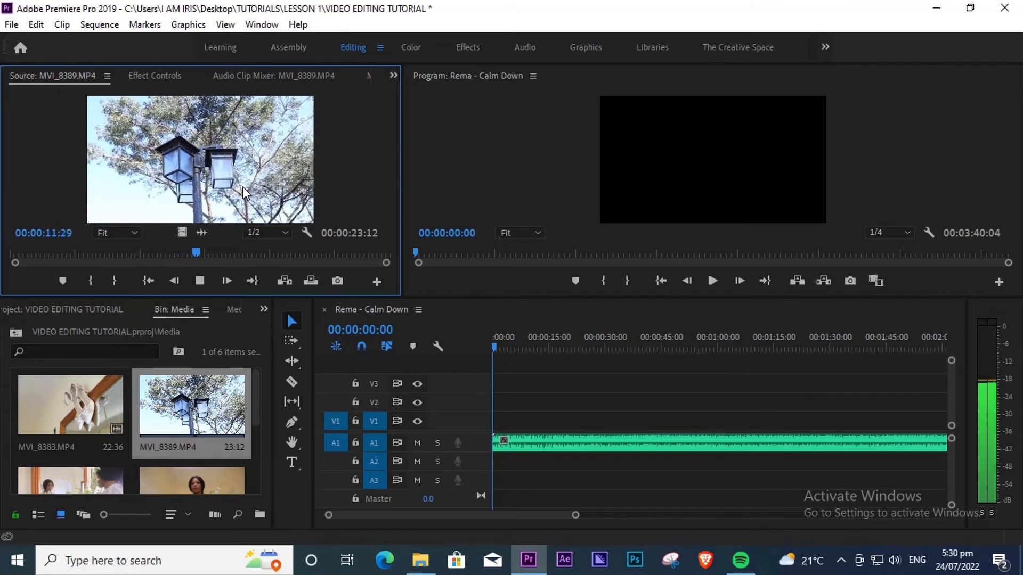
{"action": "key", "text": "space"}
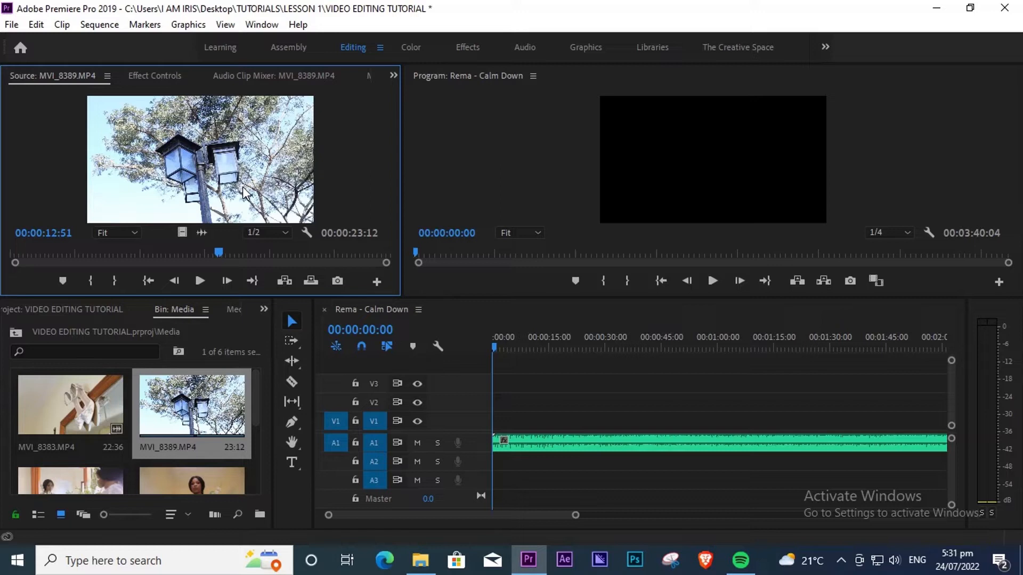
{"action": "left_click_drag", "start_coordinate": [210, 251], "coordinate": [188, 249]}
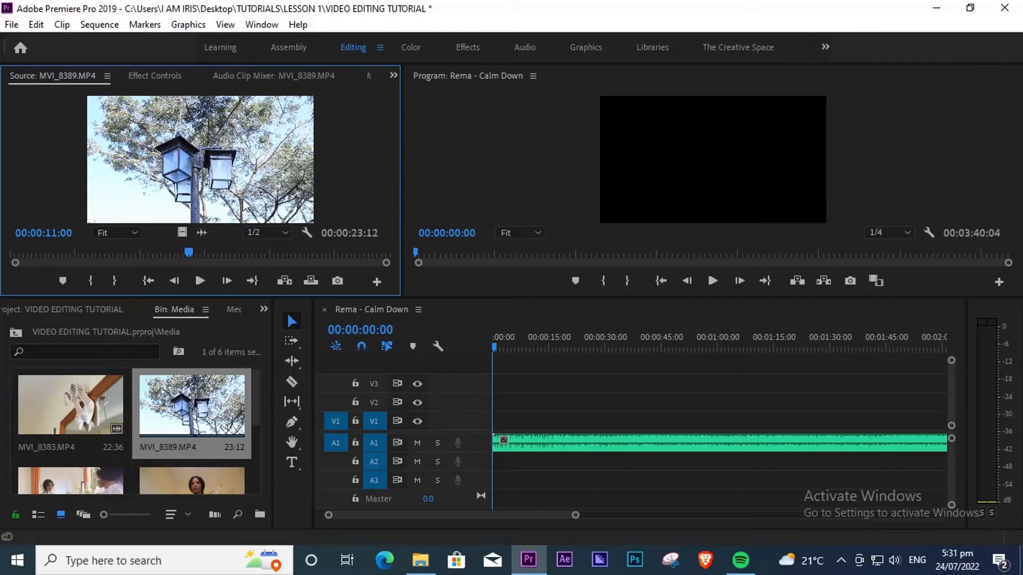
{"action": "left_click_drag", "start_coordinate": [187, 252], "coordinate": [177, 248]}
{"action": "key", "text": "space"}
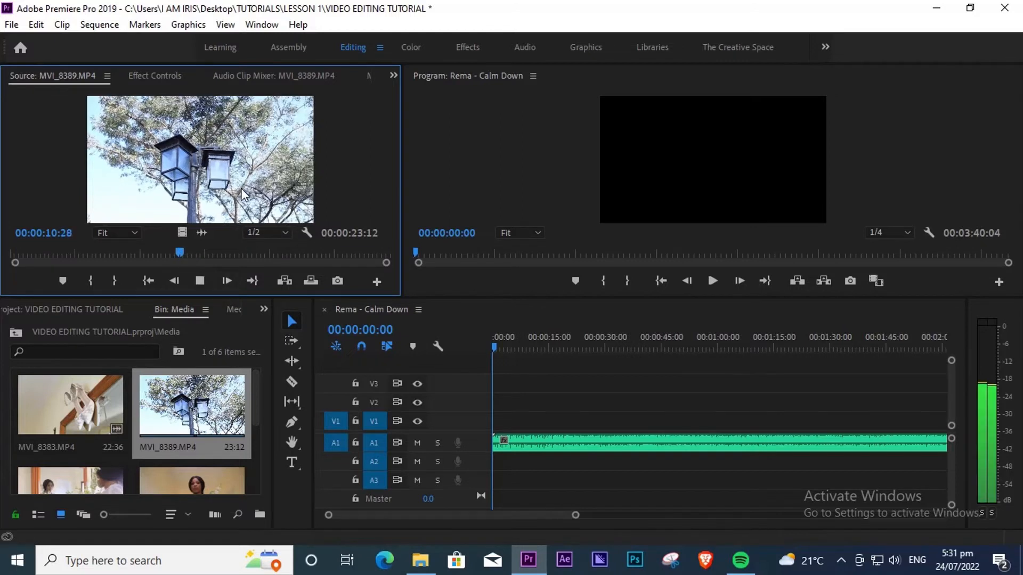
- Modify how the MVI_8389.MP4 footage is interpreted so that it assumes a frame rate of 25 fps
{"action": "right_click", "coordinate": [180, 392]}
{"action": "mouse_move", "coordinate": [233, 179]}
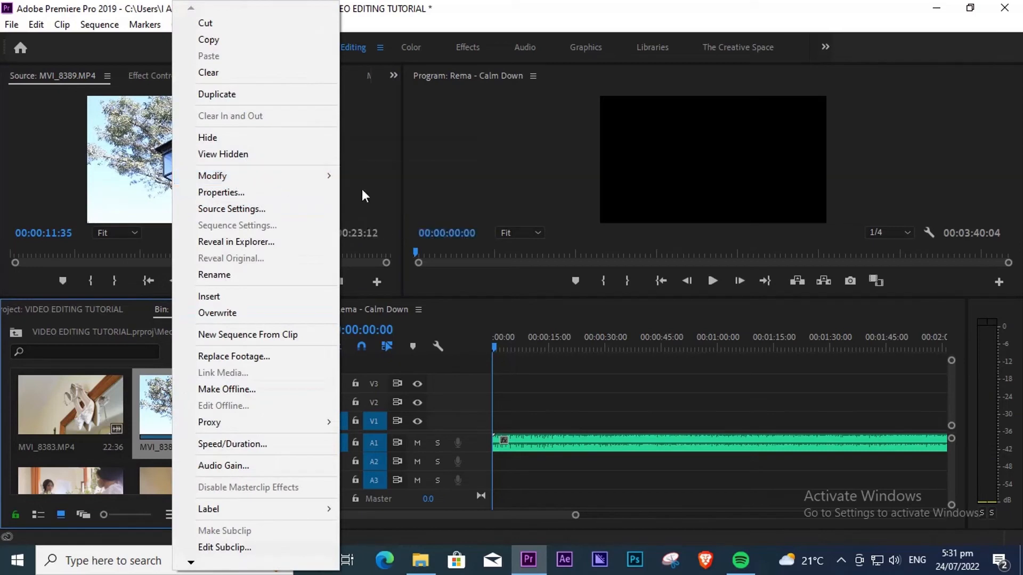
{"action": "left_click", "coordinate": [405, 193]}
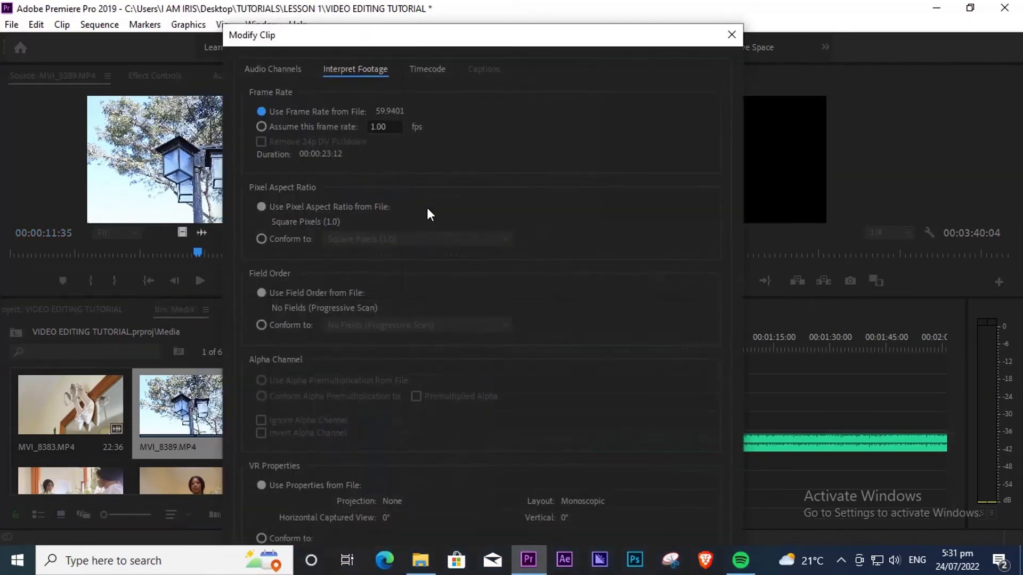
{"action": "left_click", "coordinate": [392, 126]}
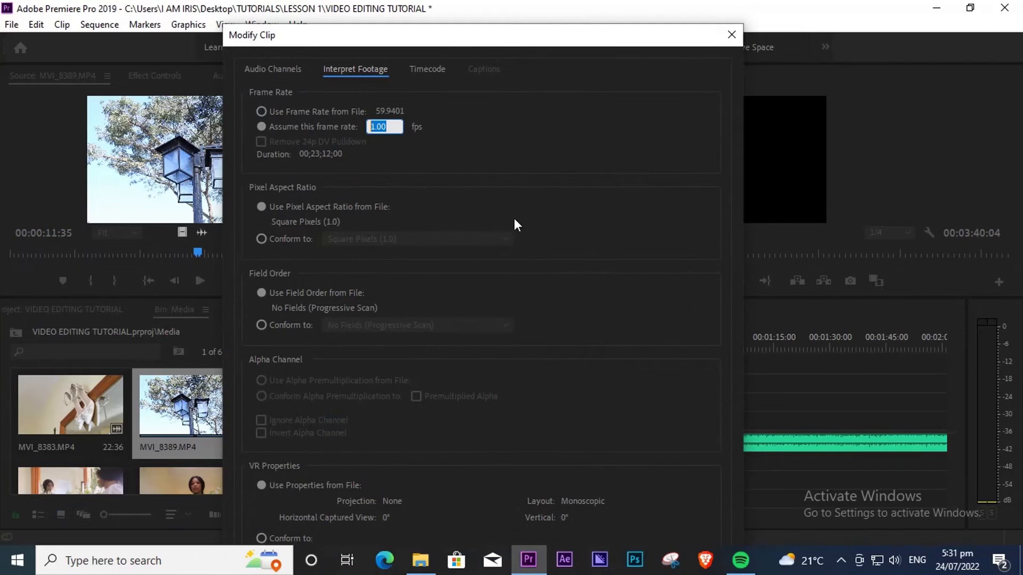
{"action": "type", "text": "25"}
{"action": "key", "text": "Return"}
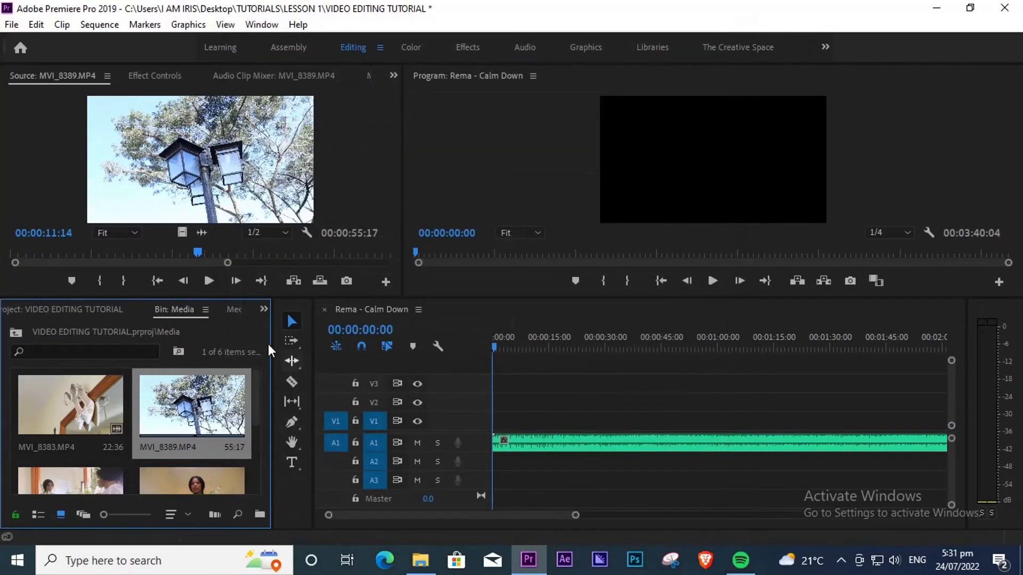
- Show more of MVI_8389.MP4 on the Source monitor's time ruler and preview the reinterpreted clip
{"action": "left_click_drag", "start_coordinate": [226, 263], "coordinate": [353, 262]}
{"action": "key", "text": "space"}
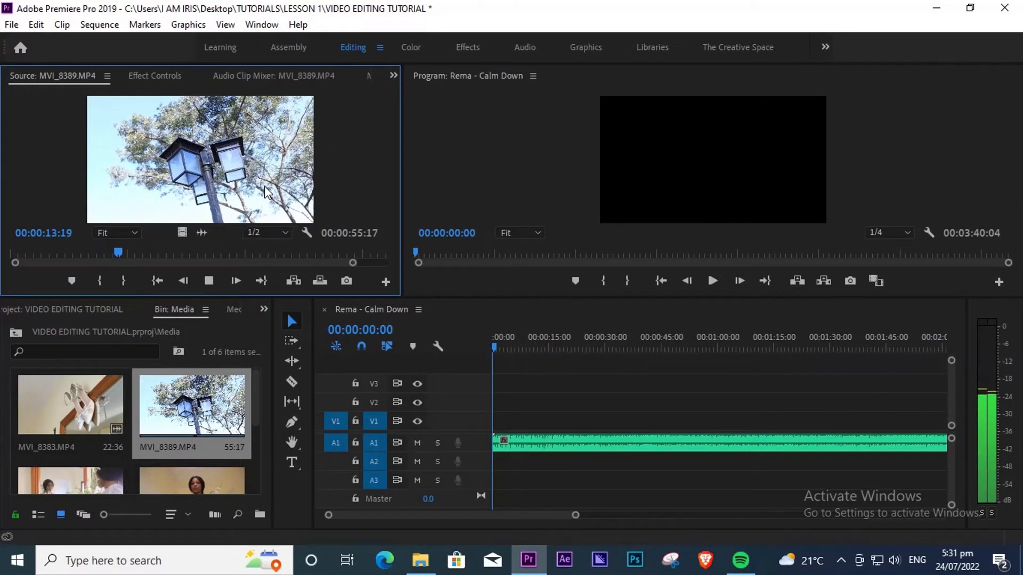
{"action": "key", "text": "space"}
- Mark the source clip's In point at 00:00:30:13 and its Out point at 00:00:35:04
{"action": "left_click_drag", "start_coordinate": [122, 254], "coordinate": [261, 254]}
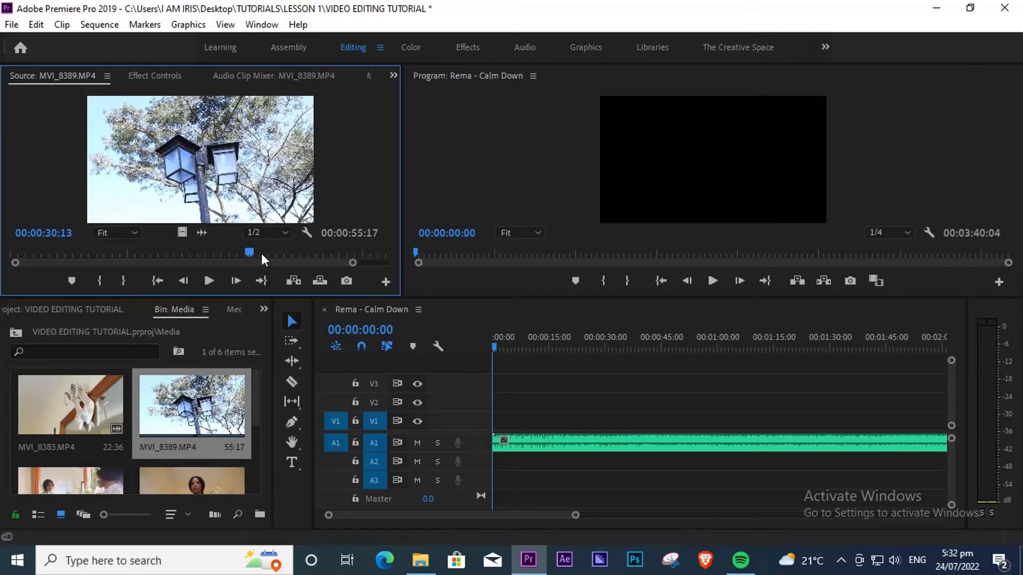
{"action": "key", "text": "i"}
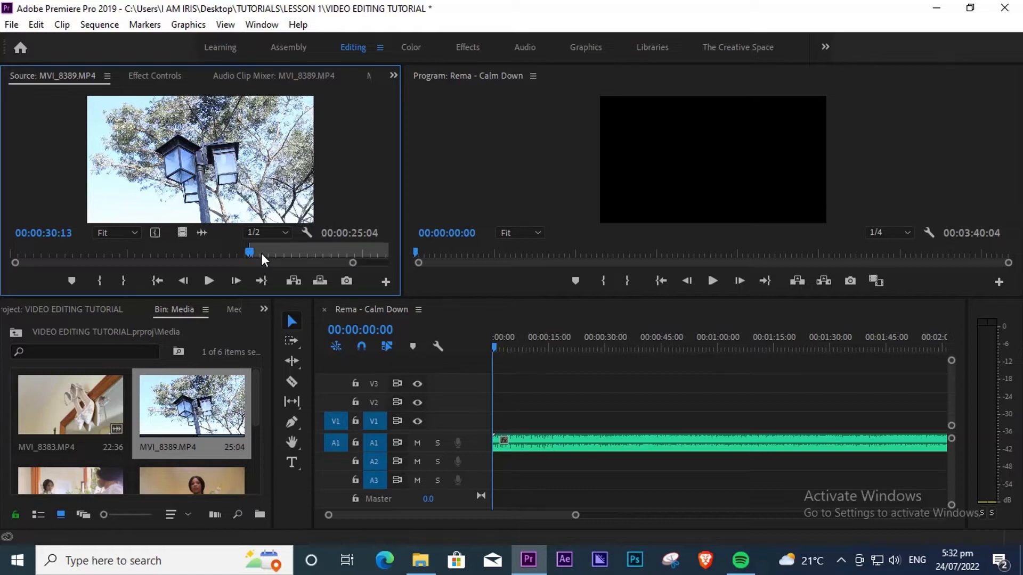
{"action": "left_click_drag", "start_coordinate": [261, 254], "coordinate": [287, 257]}
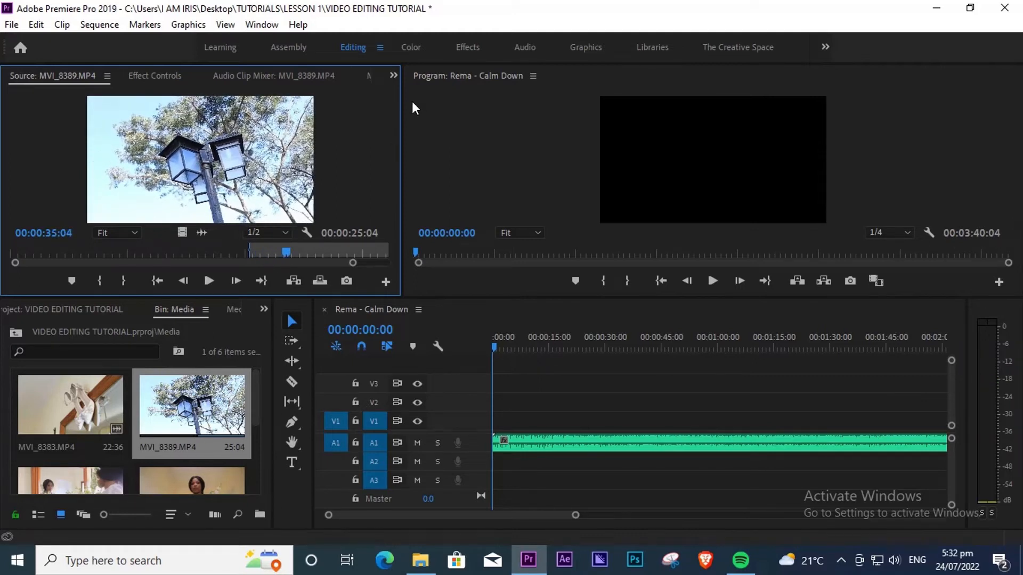
{"action": "key", "text": "o"}
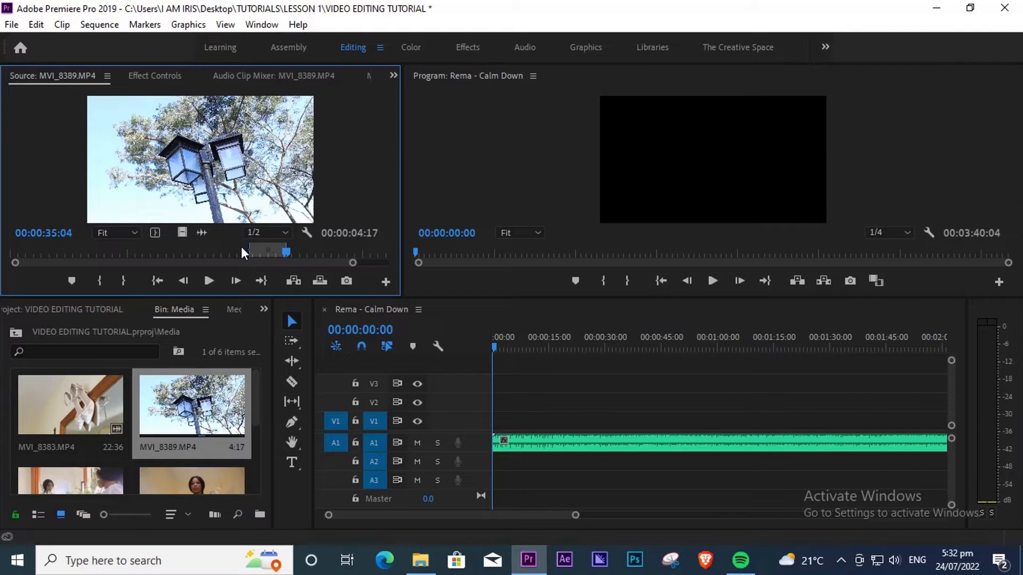
- Place only the video of the marked MVI_8389.MP4 range at the start of track V1, and play the sequence briefly
{"action": "left_click_drag", "start_coordinate": [446, 341], "coordinate": [497, 423]}
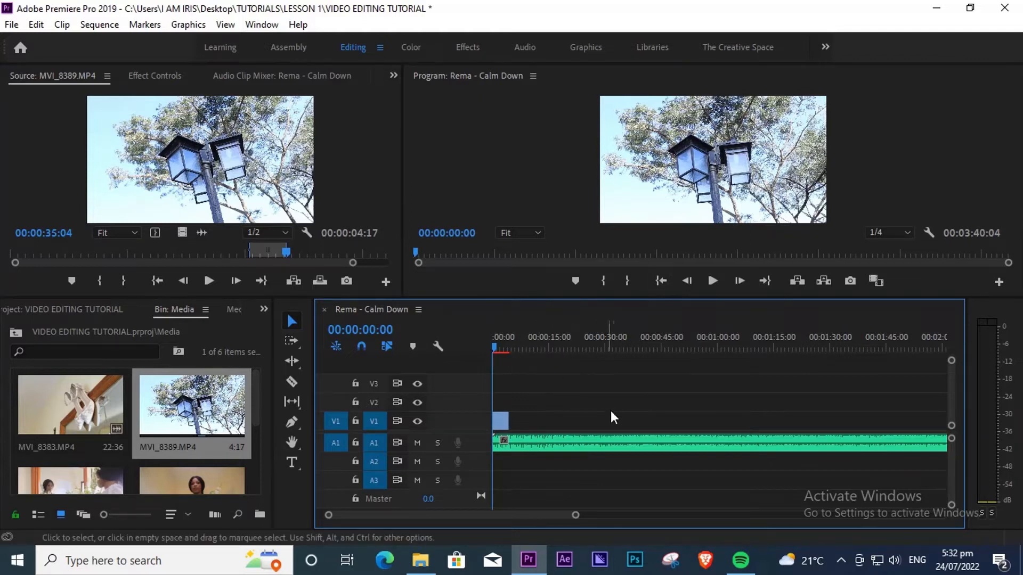
{"action": "key", "text": "space"}
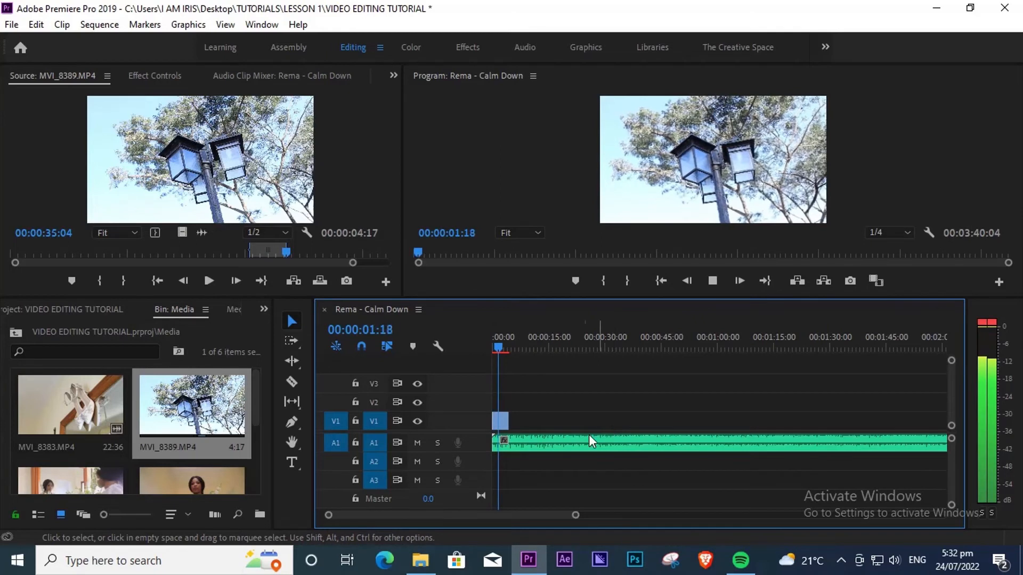
{"action": "key", "text": "space"}
- Enlarge the start of the timeline and replay the opening of the sequence from the beginning, stopping at 00:00:02:11
{"action": "left_click_drag", "start_coordinate": [577, 514], "coordinate": [501, 526]}
{"action": "left_click_drag", "start_coordinate": [558, 349], "coordinate": [487, 357]}
{"action": "key", "text": "space"}
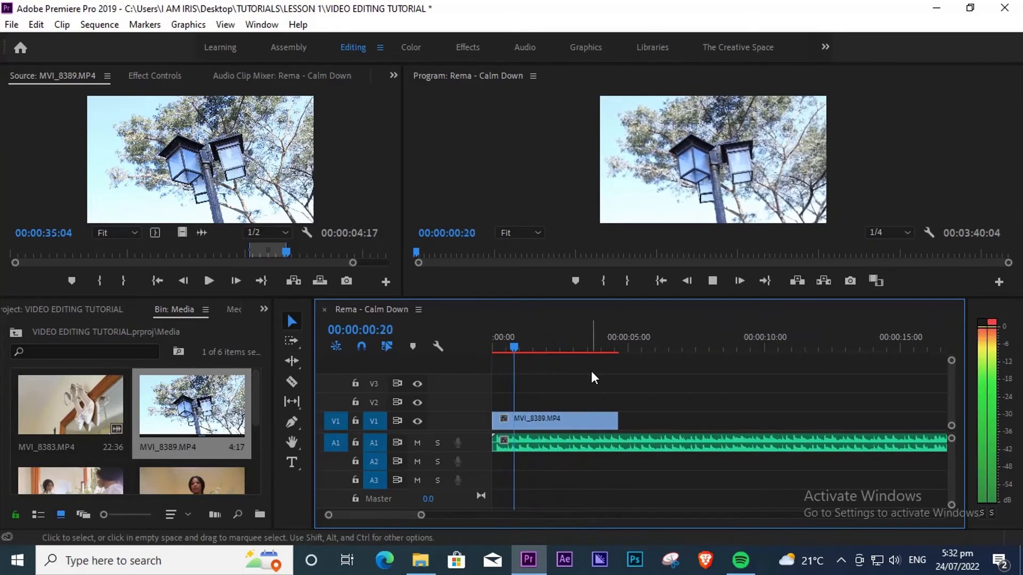
{"action": "left_click", "coordinate": [538, 350]}
{"action": "key", "text": "Home"}
{"action": "key", "text": "space"}
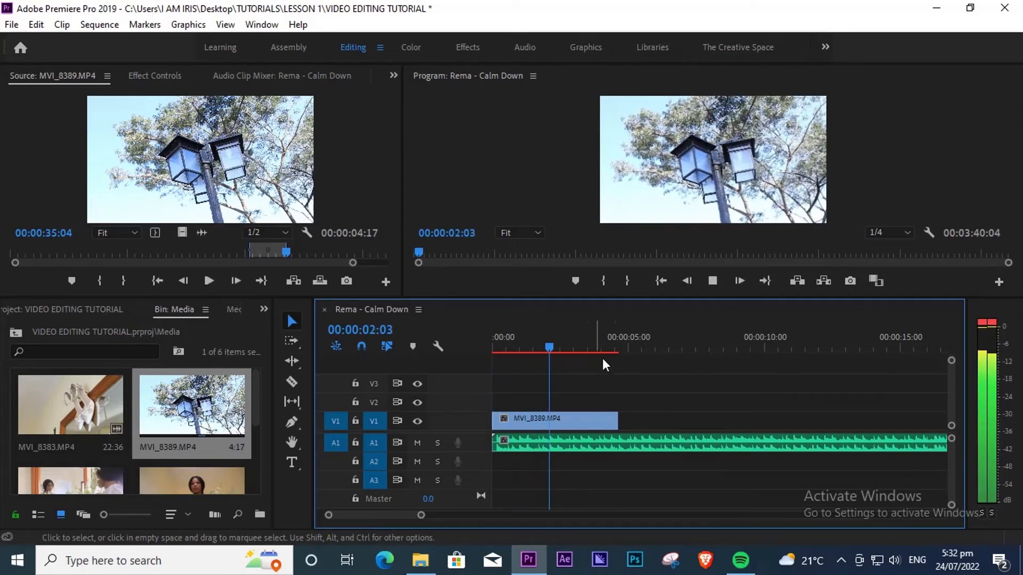
{"action": "key", "text": "Home"}
{"action": "key", "text": "space"}
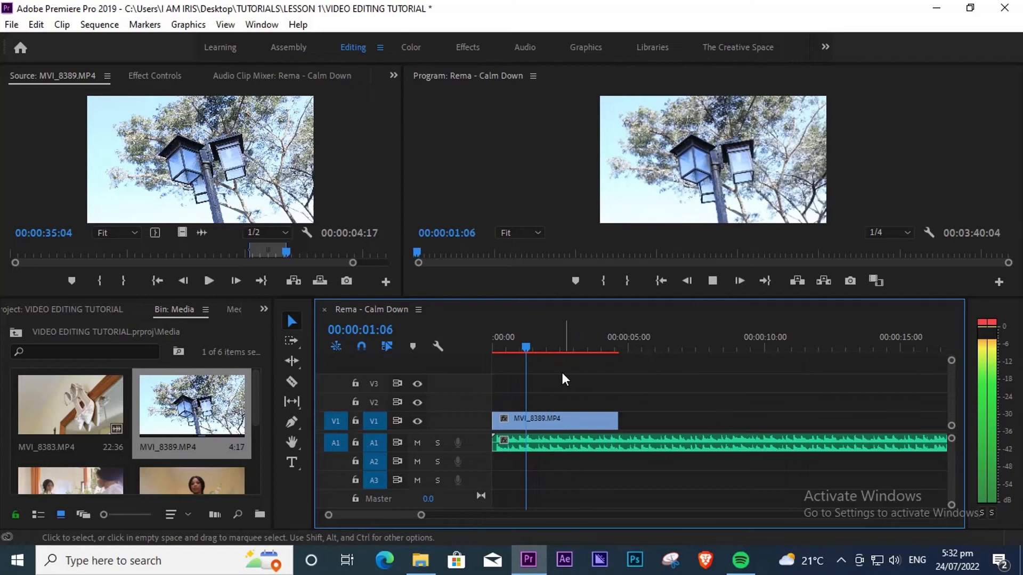
{"action": "key", "text": "space"}
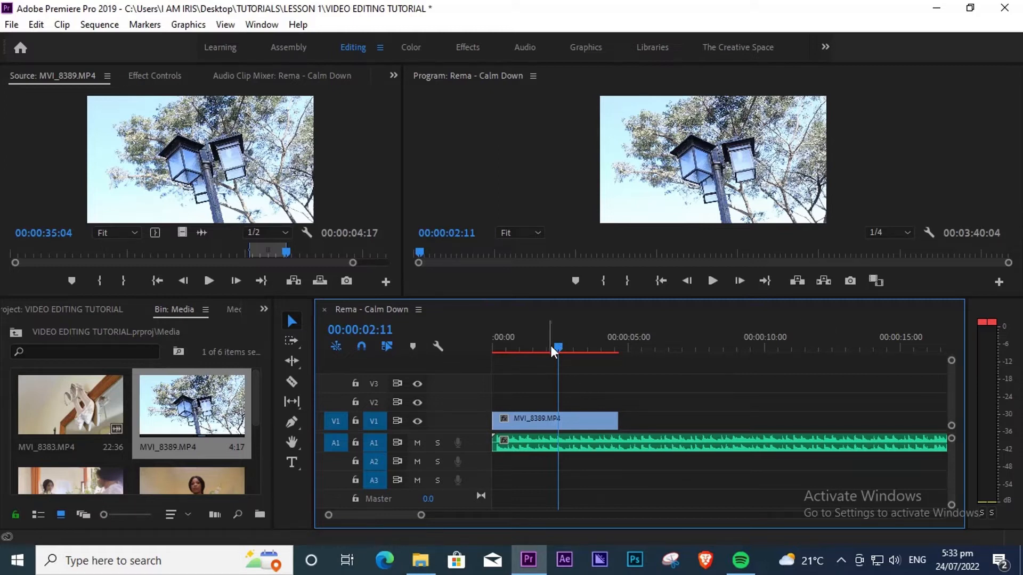
- Play the sequence from its start again and stop the playhead at 00:00:02:09
{"action": "left_click_drag", "start_coordinate": [551, 345], "coordinate": [433, 341]}
{"action": "key", "text": "space"}
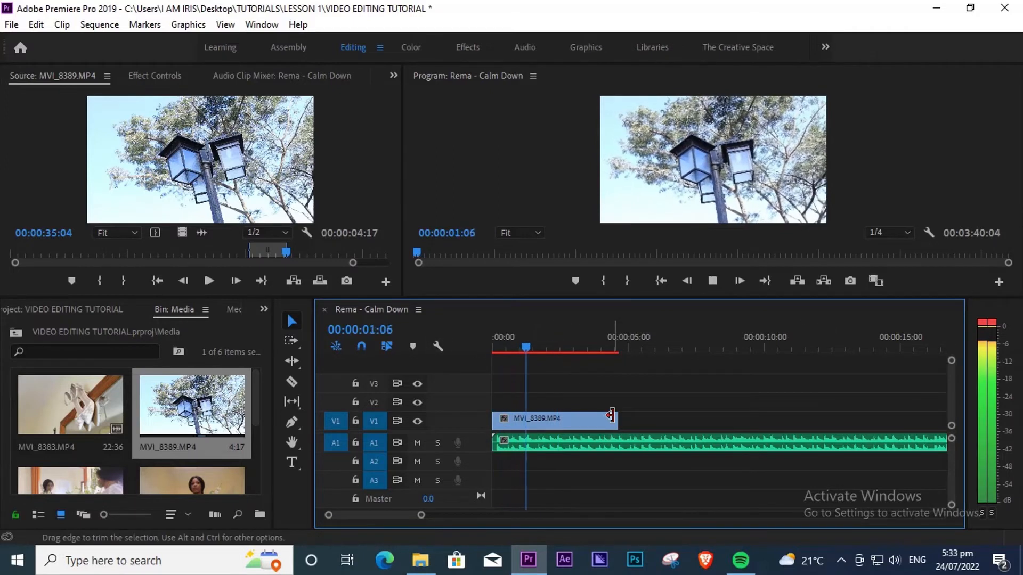
{"action": "key", "text": "space"}
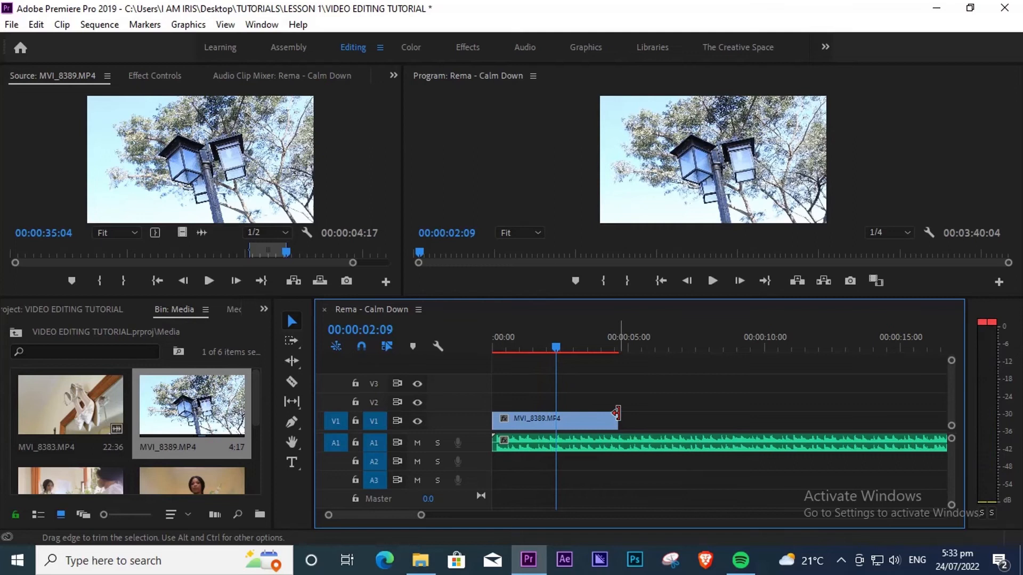
- Try trimming the end of the MVI_8389.MP4 clip on V1 back to the playhead twice, undoing the trim each time
{"action": "left_click_drag", "start_coordinate": [613, 421], "coordinate": [555, 414]}
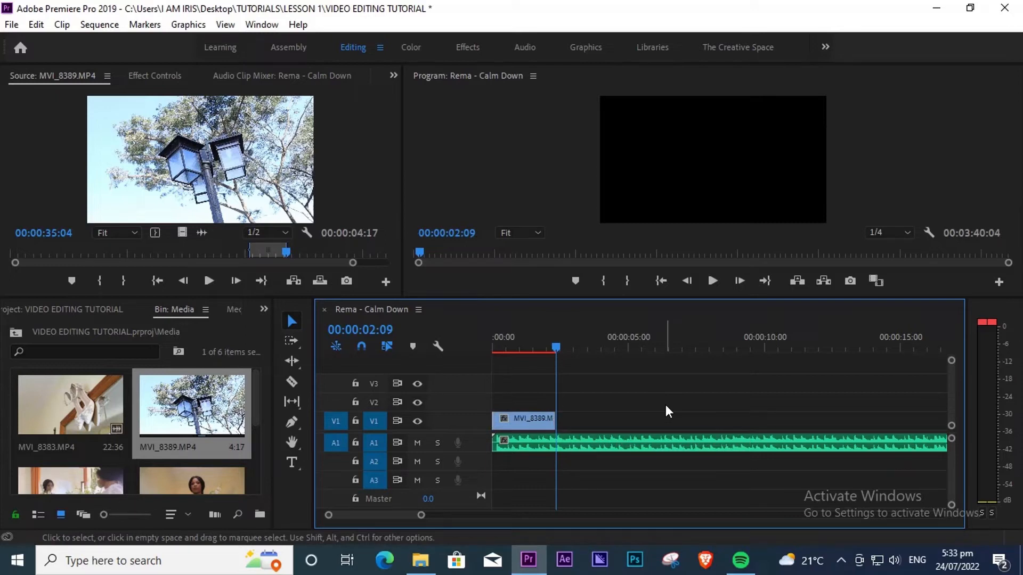
{"action": "key", "text": "ctrl+z"}
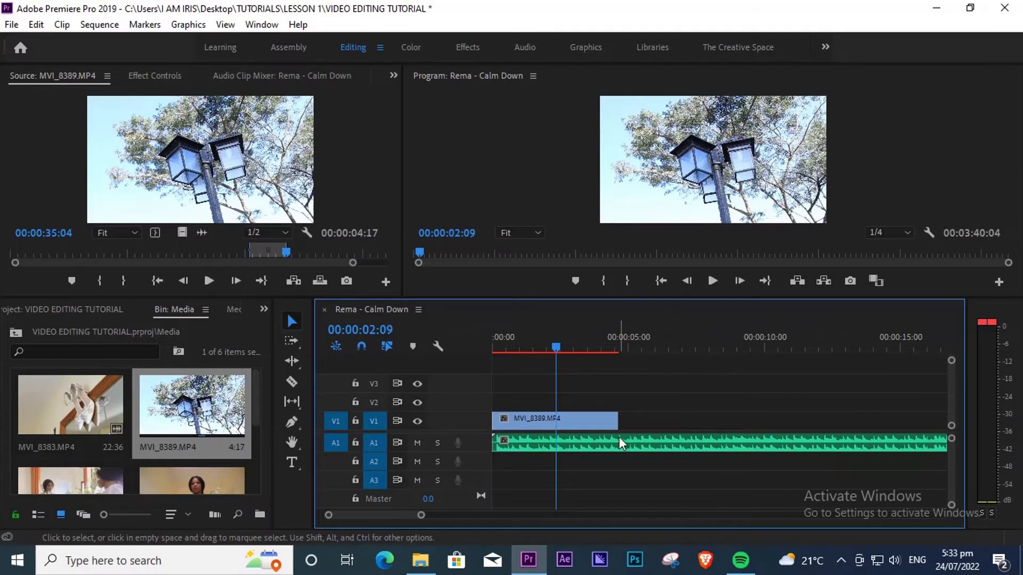
{"action": "left_click", "coordinate": [600, 424]}
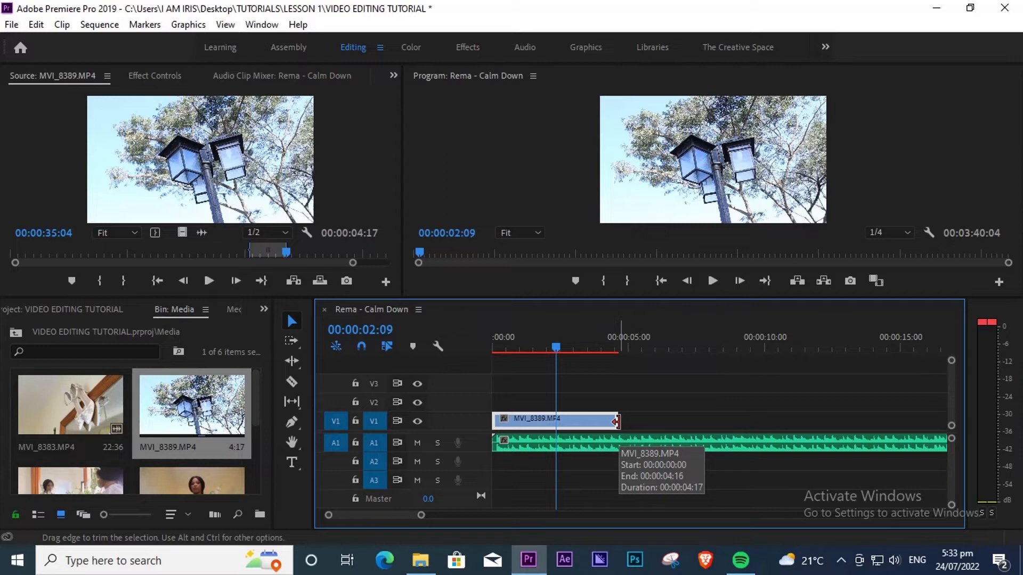
{"action": "left_click_drag", "start_coordinate": [616, 422], "coordinate": [554, 424]}
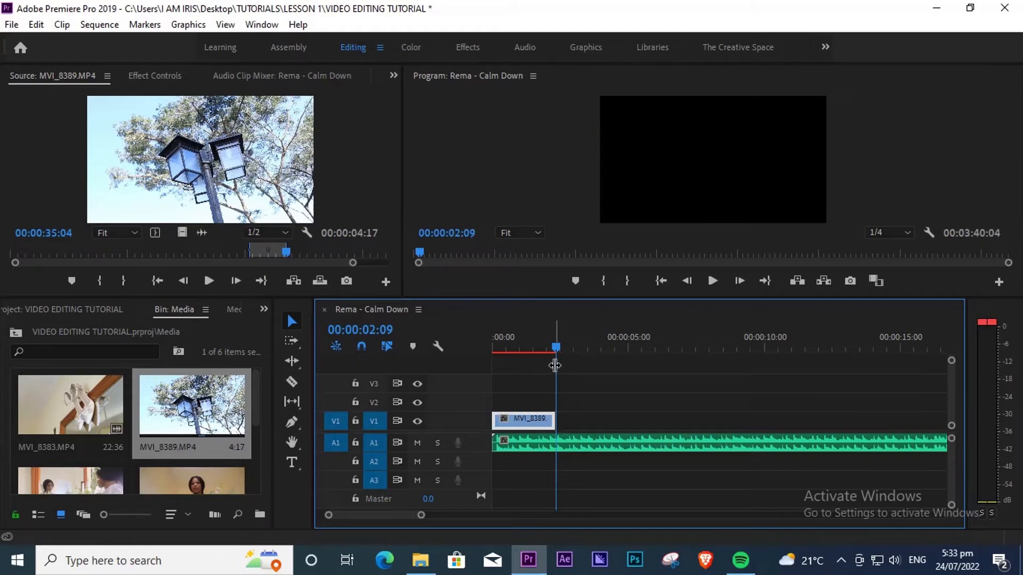
{"action": "key", "text": "ctrl+z"}
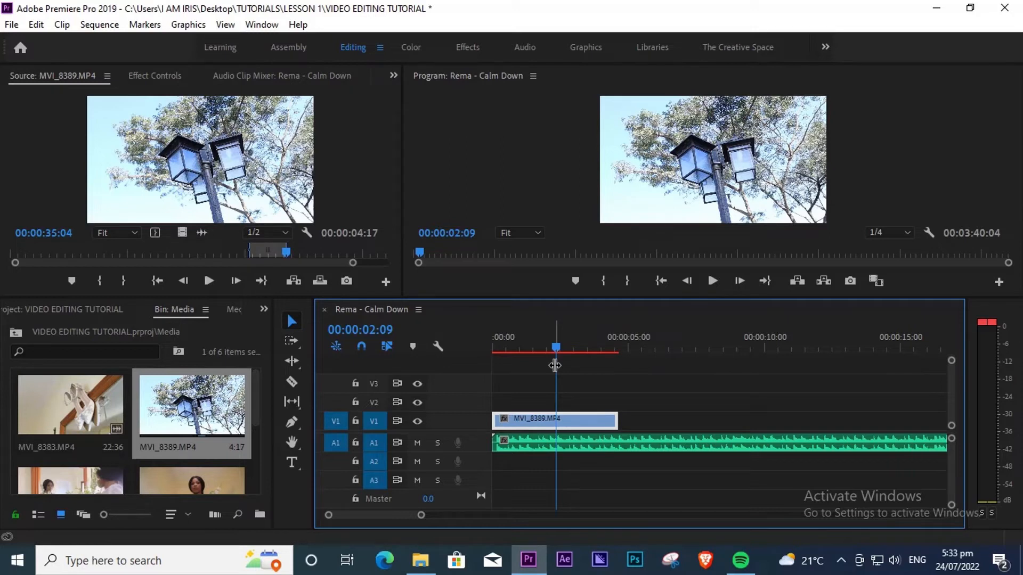
- Switch to the Razor tool and return to the Selection tool
{"action": "key", "text": "c"}
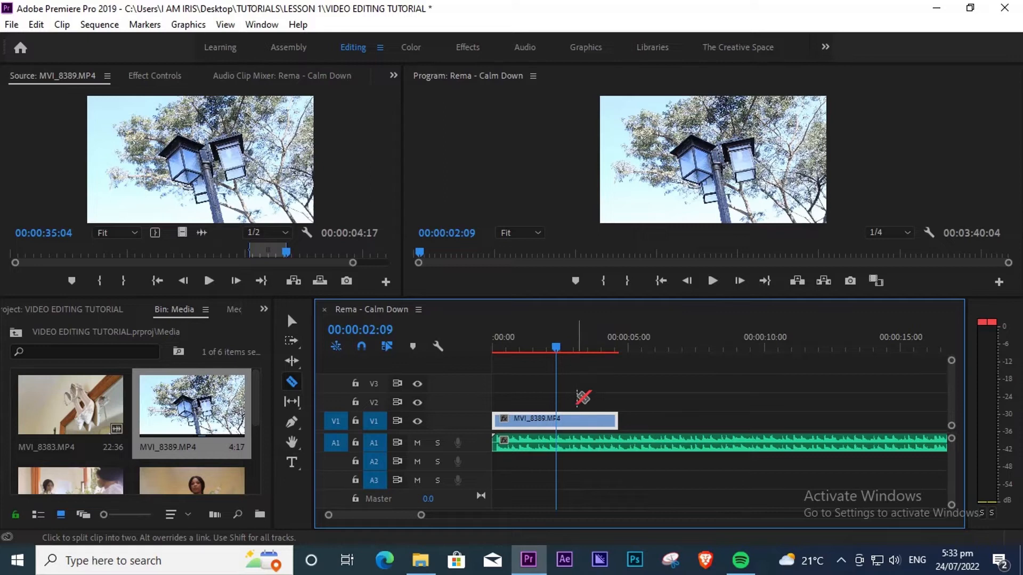
{"action": "key", "text": "v"}
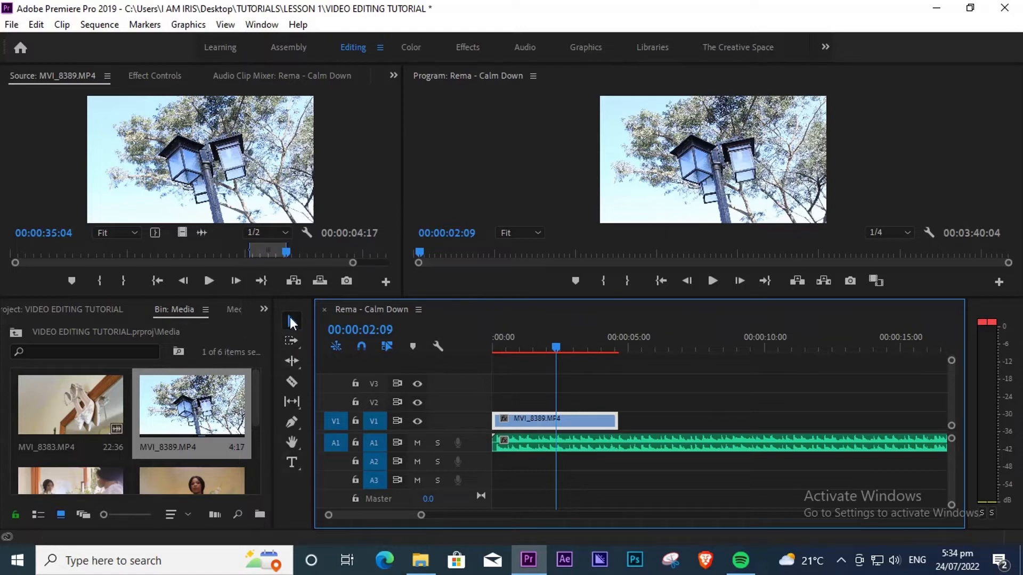
- Split the MVI_8389.MP4 clip on V1 at 00:00:02:09 with the Razor tool and delete the portion after the cut
{"action": "left_click", "coordinate": [291, 382]}
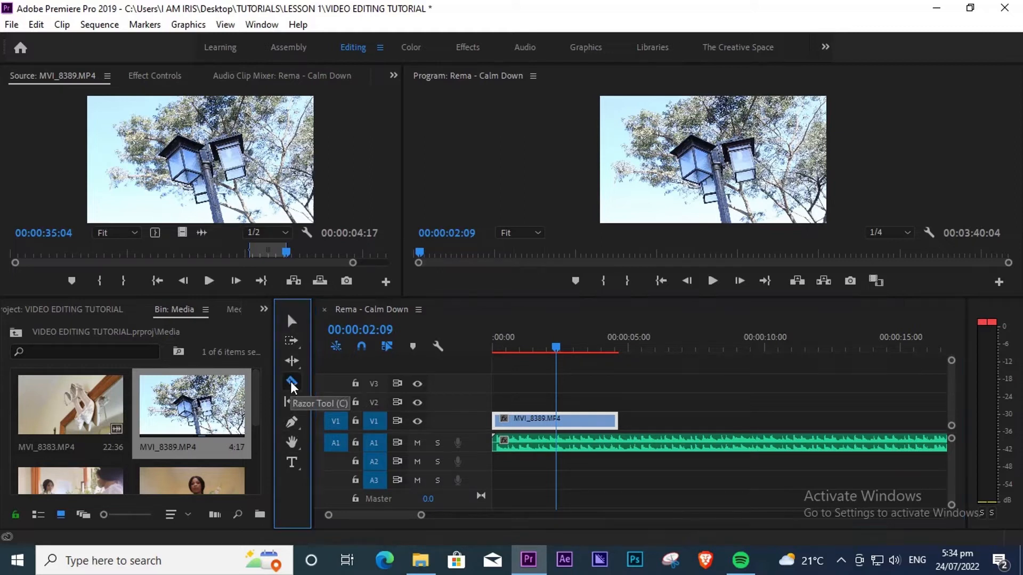
{"action": "left_click", "coordinate": [557, 421]}
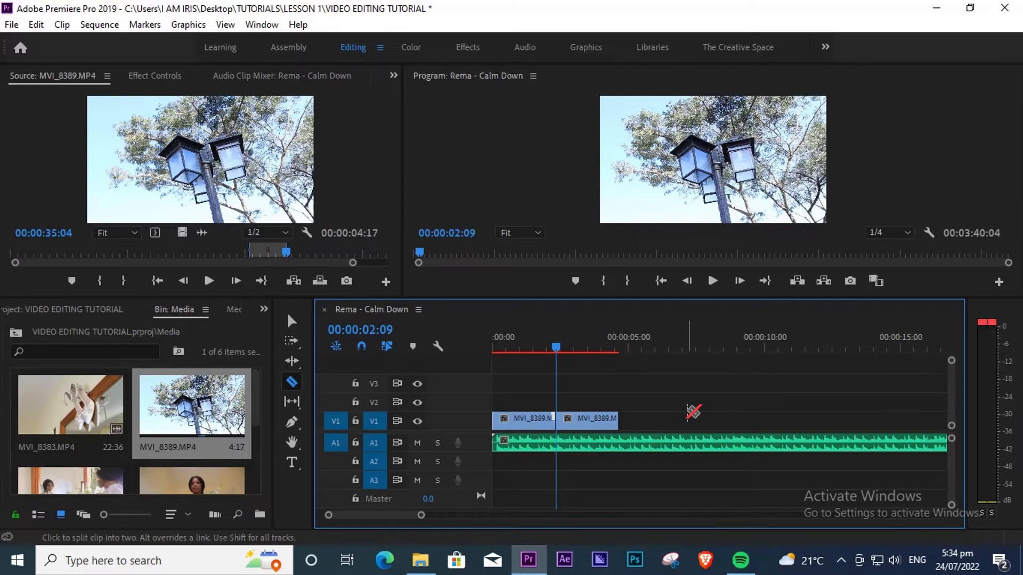
{"action": "key", "text": "v"}
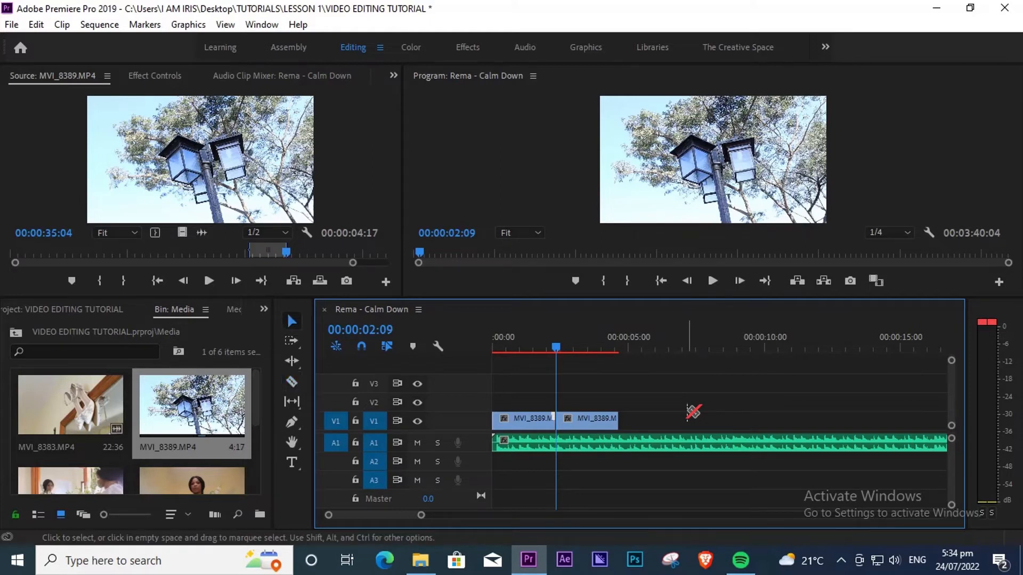
{"action": "left_click", "coordinate": [588, 420]}
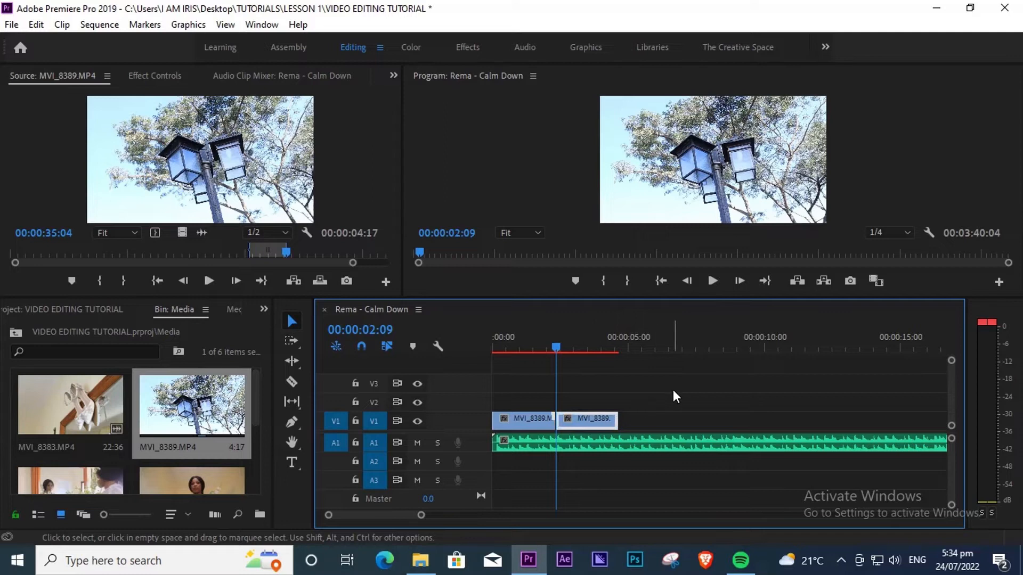
{"action": "key", "text": "Delete"}
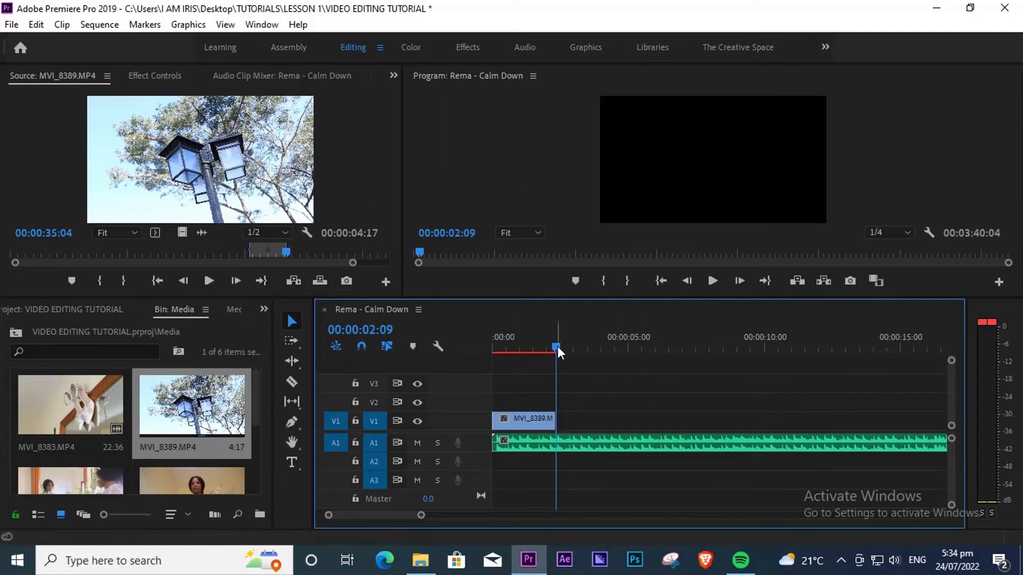
- Play the shortened sequence from its start twice and set the playhead back at 00:00:02:09
{"action": "key", "text": "Home"}
{"action": "key", "text": "space"}
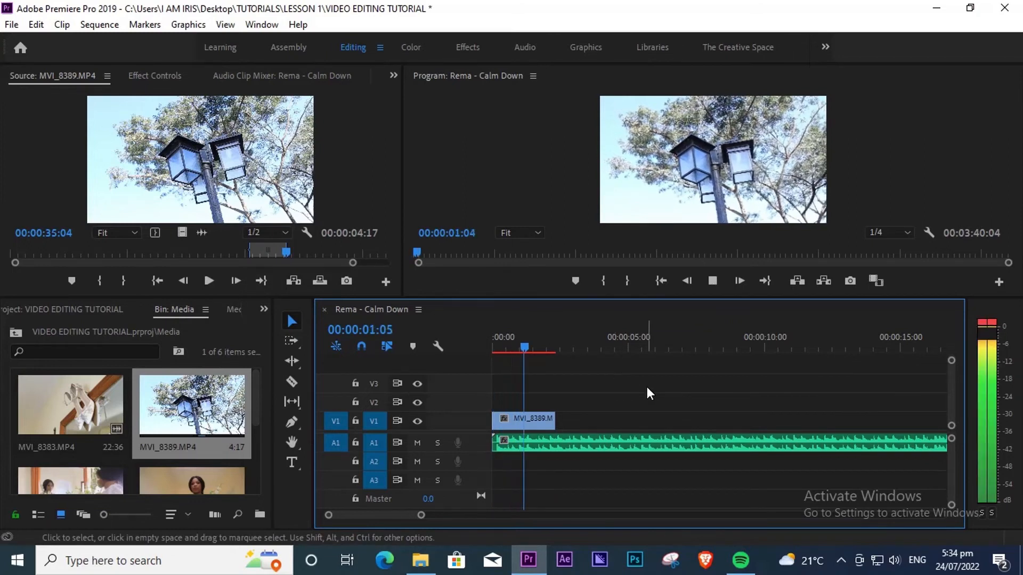
{"action": "key", "text": "space"}
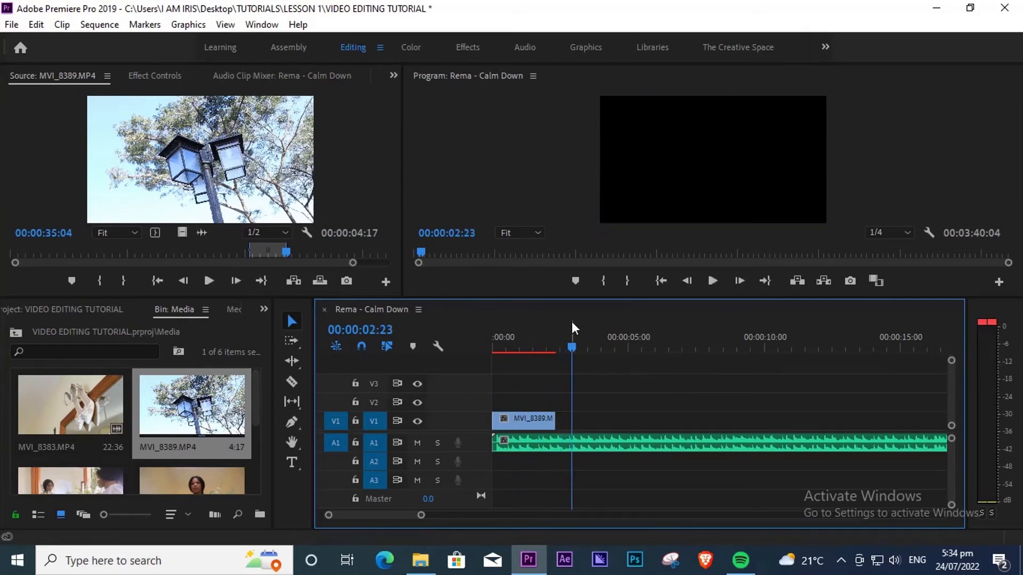
{"action": "left_click_drag", "start_coordinate": [530, 350], "coordinate": [490, 352]}
{"action": "key", "text": "space"}
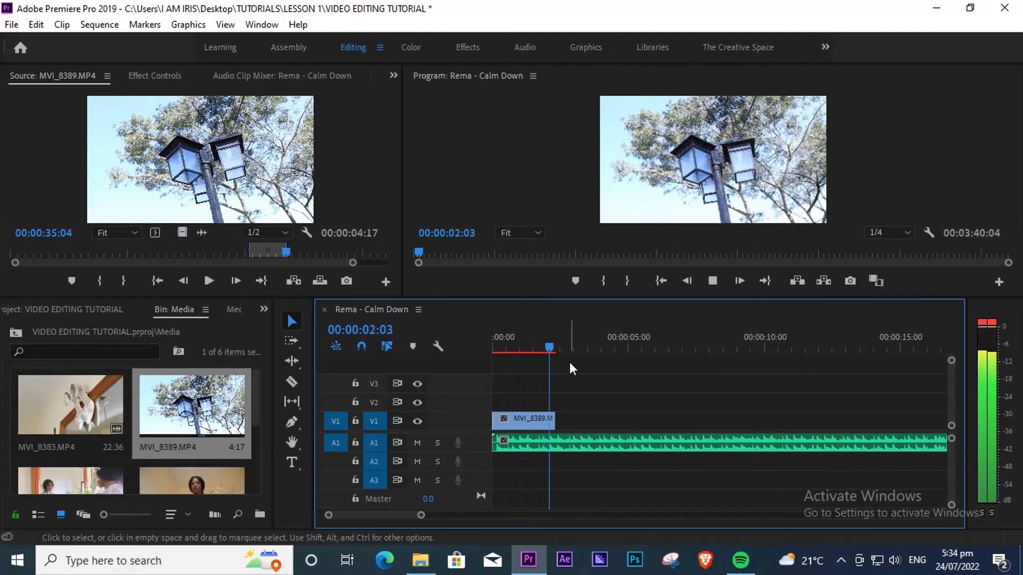
{"action": "left_click_drag", "start_coordinate": [566, 340], "coordinate": [561, 340]}
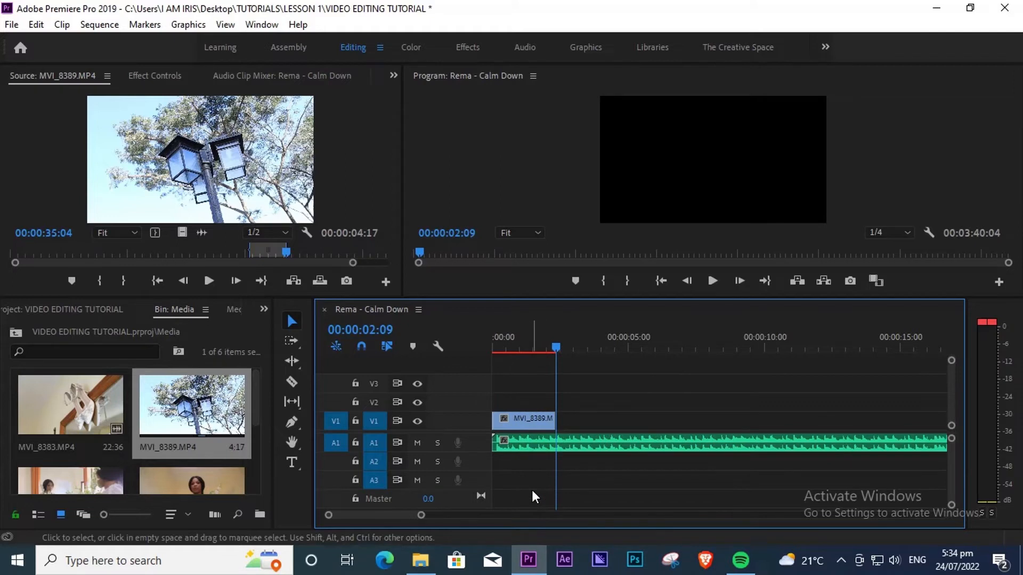
- Extend the end of the MVI_8389.MP4 clip on V1 by one frame to 00:00:02:10
{"action": "key", "text": "equal"}
{"action": "key", "text": "equal"}
{"action": "key", "text": "equal"}
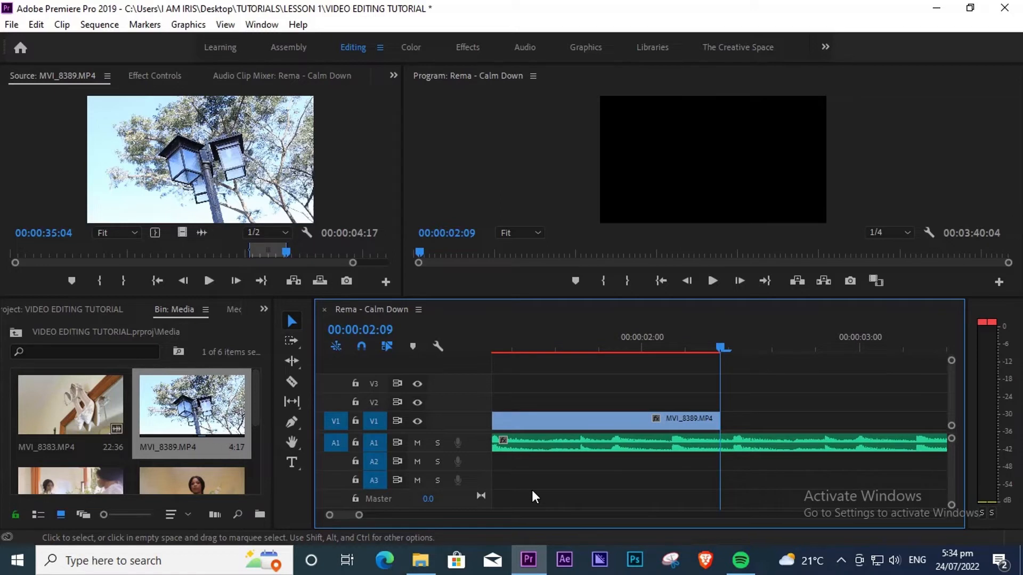
{"action": "key", "text": "Right"}
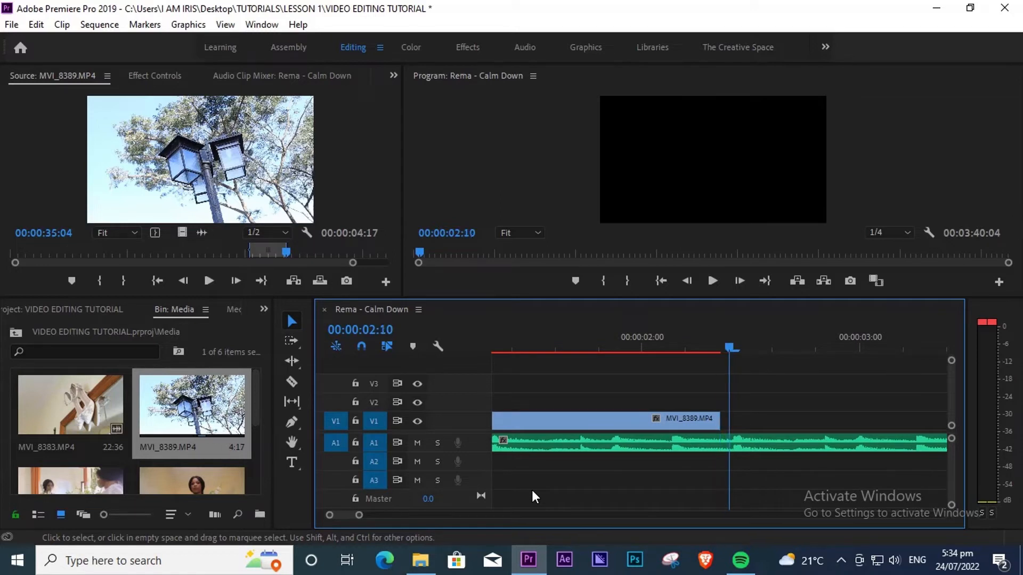
{"action": "left_click_drag", "start_coordinate": [725, 420], "coordinate": [729, 419]}
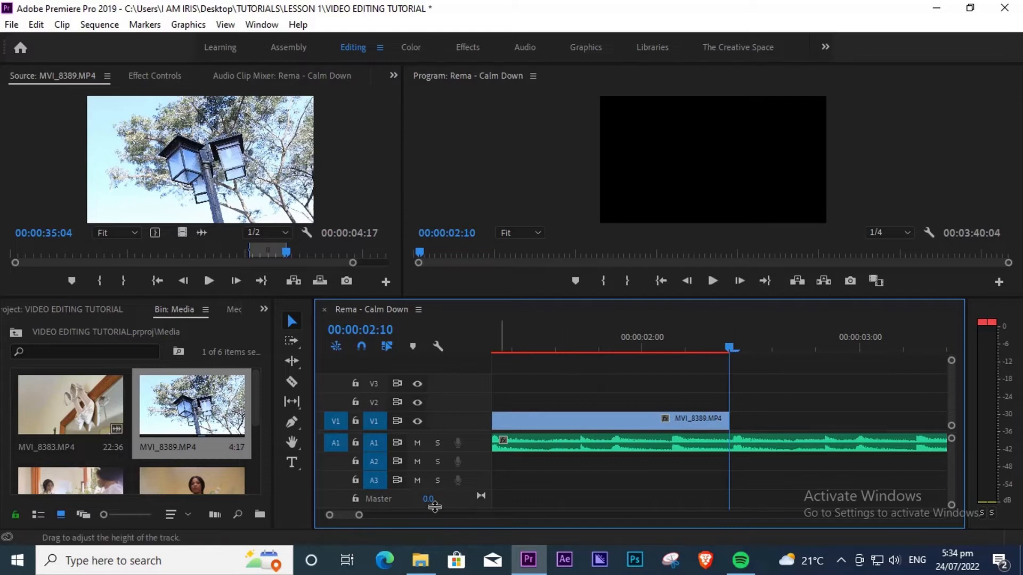
- Play the sequence from its beginning and place the playhead at the end of the MVI_8389.MP4 clip, at 00:00:02:10
{"action": "left_click_drag", "start_coordinate": [359, 515], "coordinate": [391, 515]}
{"action": "left_click", "coordinate": [619, 354]}
{"action": "key", "text": "Home"}
{"action": "key", "text": "space"}
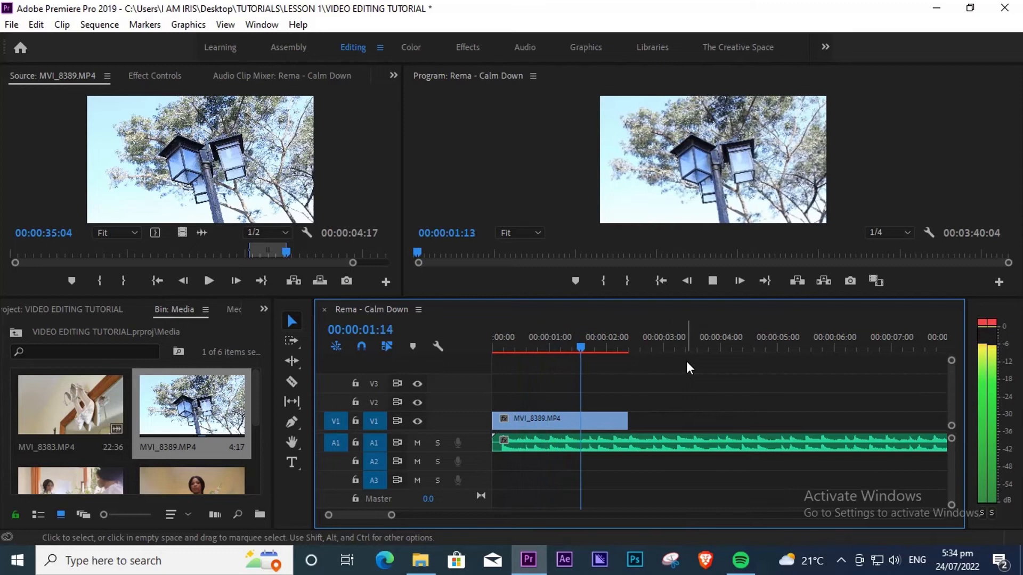
{"action": "key", "text": "space"}
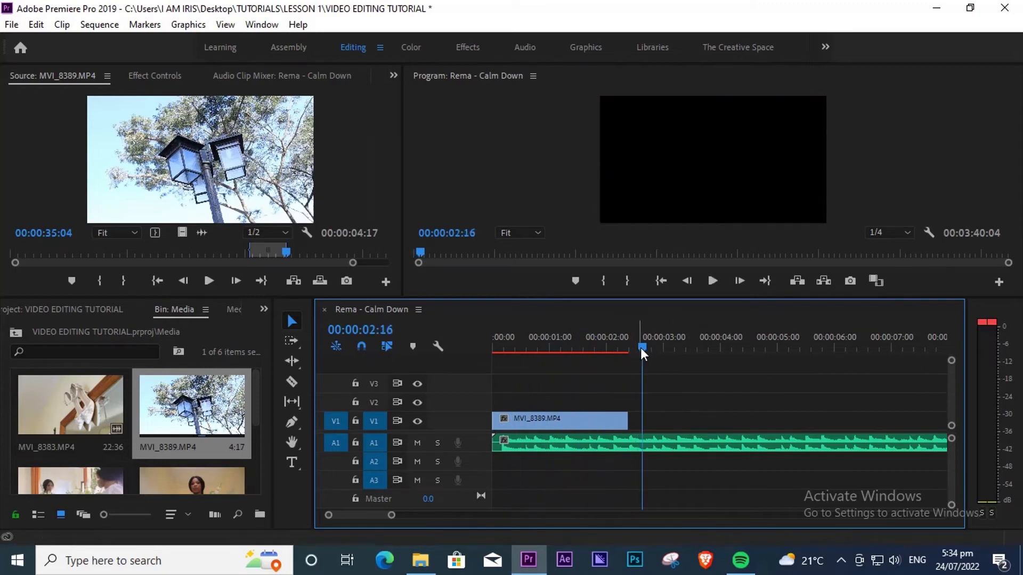
{"action": "mouse_move", "coordinate": [646, 346]}
{"action": "left_mouse_down"}
{"action": "mouse_move", "coordinate": [619, 347]}
{"action": "mouse_move", "coordinate": [630, 346]}
{"action": "left_mouse_up"}
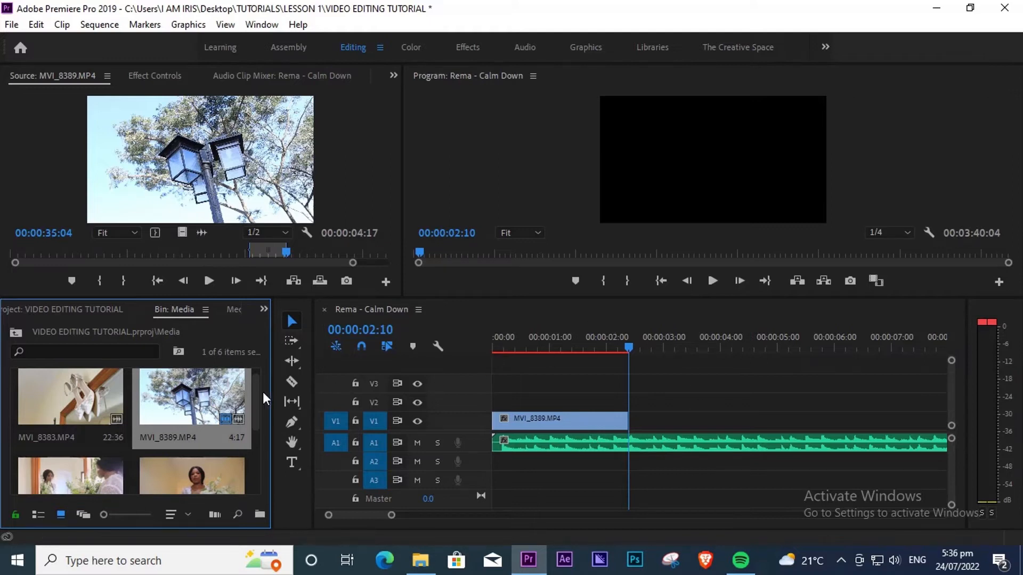
- Open MVI_8383.MP4 from the Media bin in the Source monitor and preview its middle section
{"action": "mouse_move", "coordinate": [257, 386]}
{"action": "left_mouse_down"}
{"action": "mouse_move", "coordinate": [258, 436]}
{"action": "mouse_move", "coordinate": [254, 372]}
{"action": "left_mouse_up"}
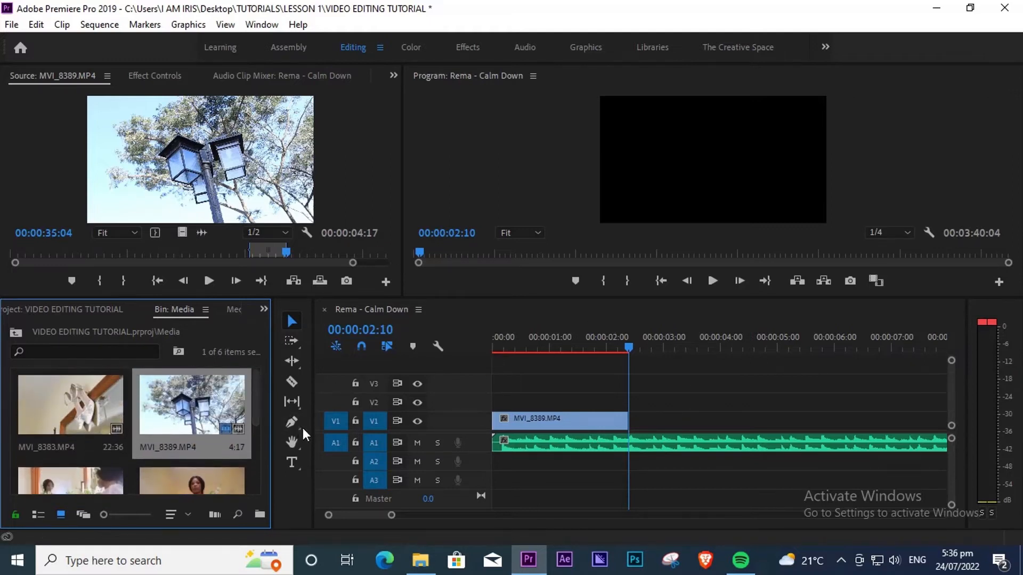
{"action": "mouse_move", "coordinate": [257, 392]}
{"action": "left_mouse_down"}
{"action": "mouse_move", "coordinate": [249, 462]}
{"action": "mouse_move", "coordinate": [257, 396]}
{"action": "left_mouse_up"}
{"action": "double_click", "coordinate": [60, 398]}
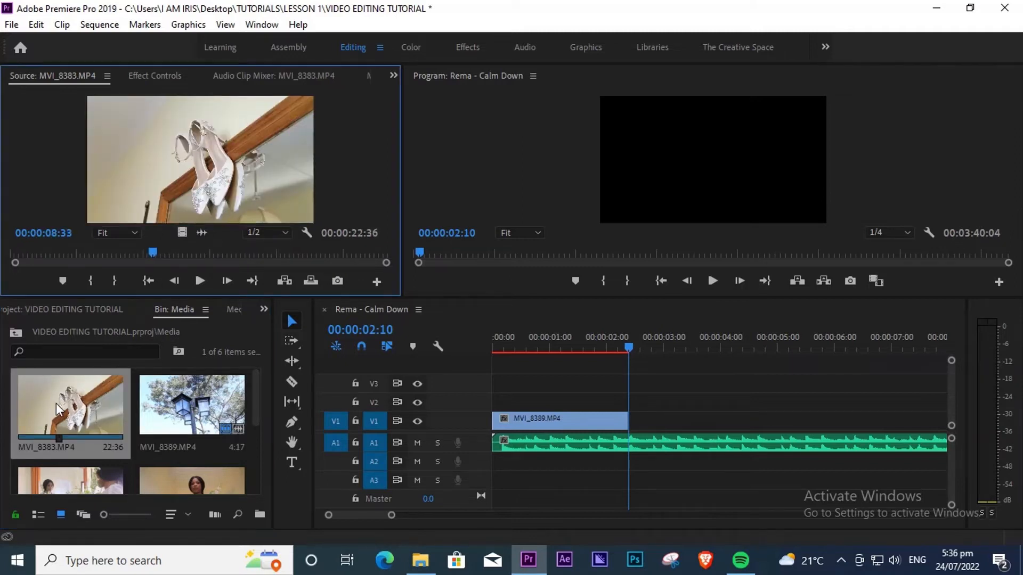
{"action": "left_click_drag", "start_coordinate": [151, 251], "coordinate": [193, 244]}
{"action": "key", "text": "space"}
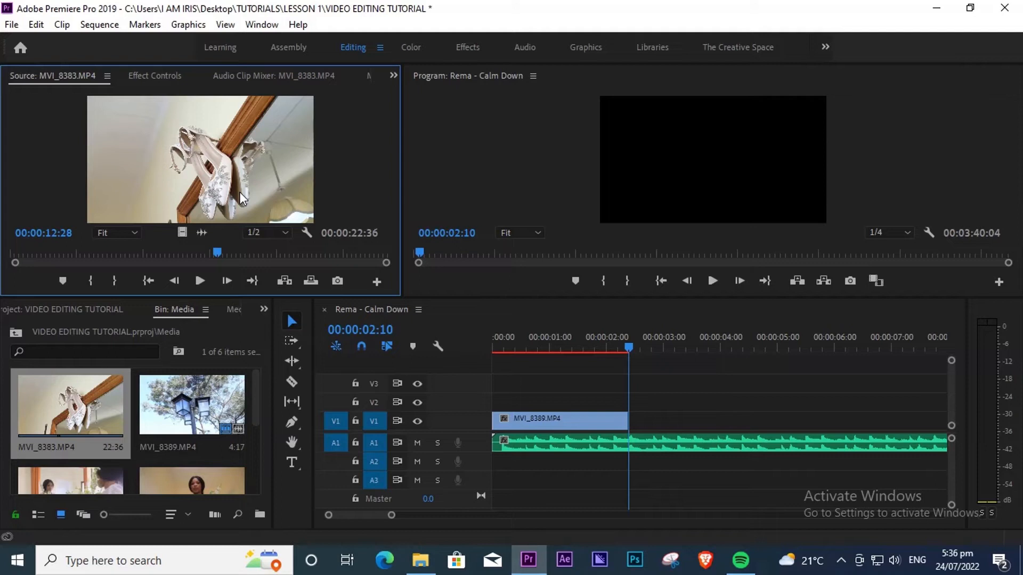
- Reinterpret the MVI_8383.MP4 footage with an assumed frame rate of 25 fps
{"action": "right_click", "coordinate": [65, 437]}
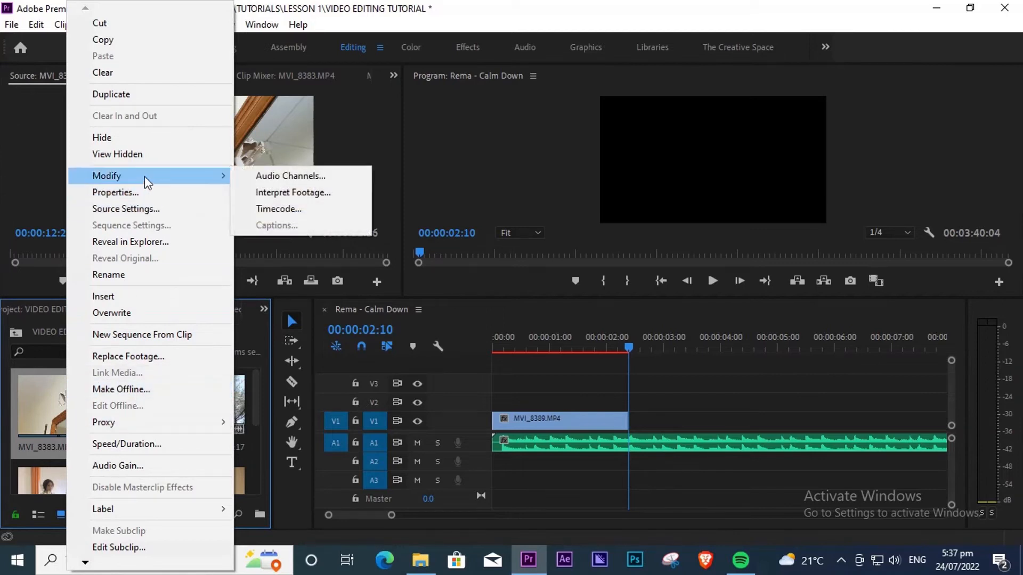
{"action": "mouse_move", "coordinate": [175, 171]}
{"action": "left_click", "coordinate": [305, 190]}
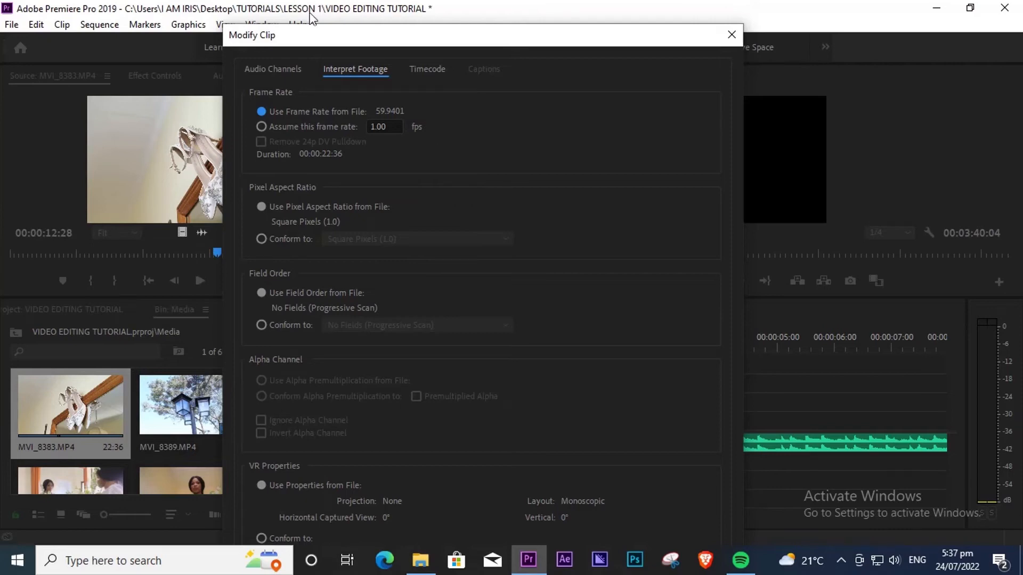
{"action": "left_click", "coordinate": [336, 126]}
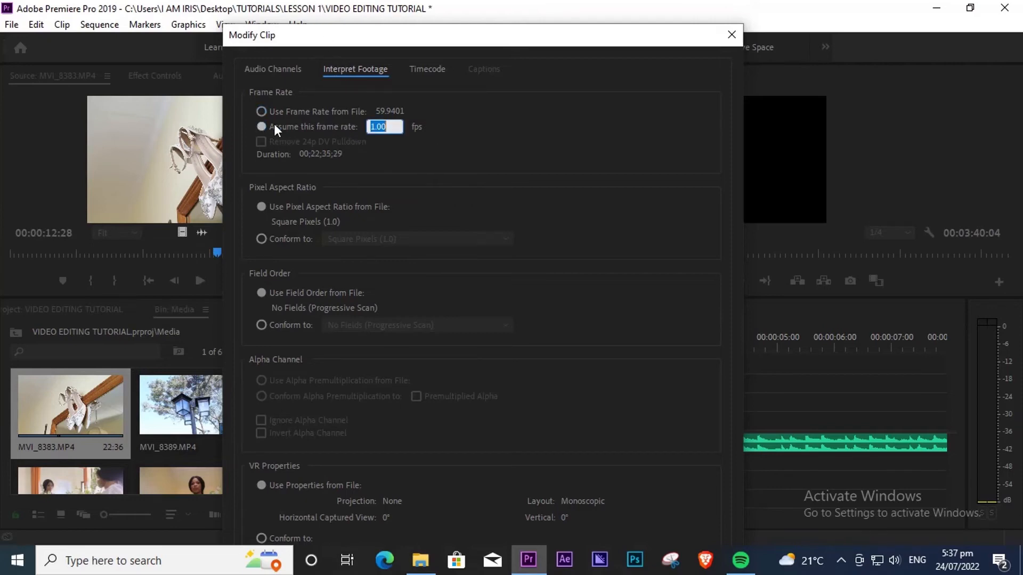
{"action": "type", "text": "25"}
{"action": "key", "text": "Return"}
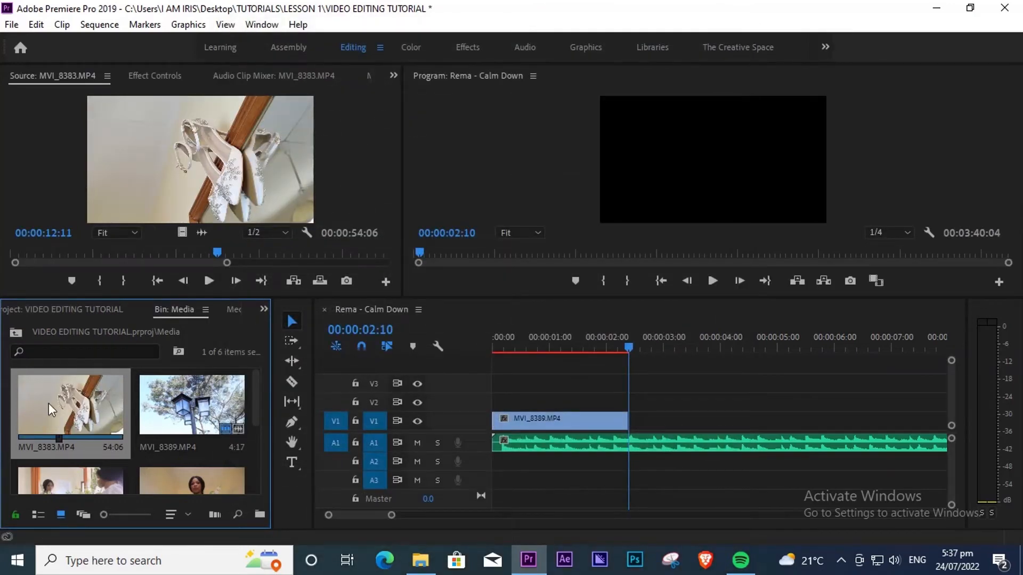
- Preview the reinterpreted MVI_8383.MP4 clip in the Source monitor from two different points
{"action": "left_click_drag", "start_coordinate": [226, 263], "coordinate": [285, 264]}
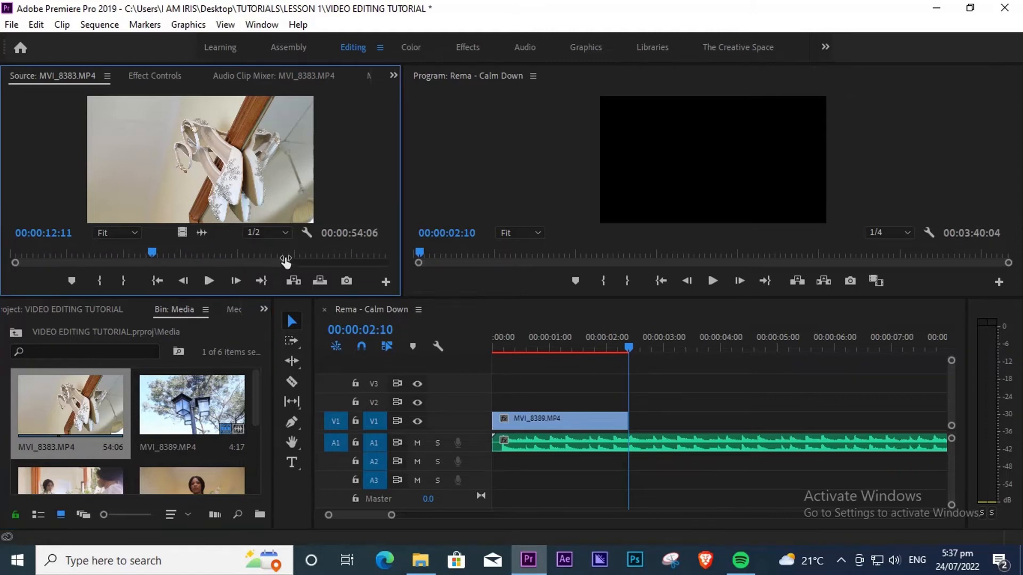
{"action": "key", "text": "space"}
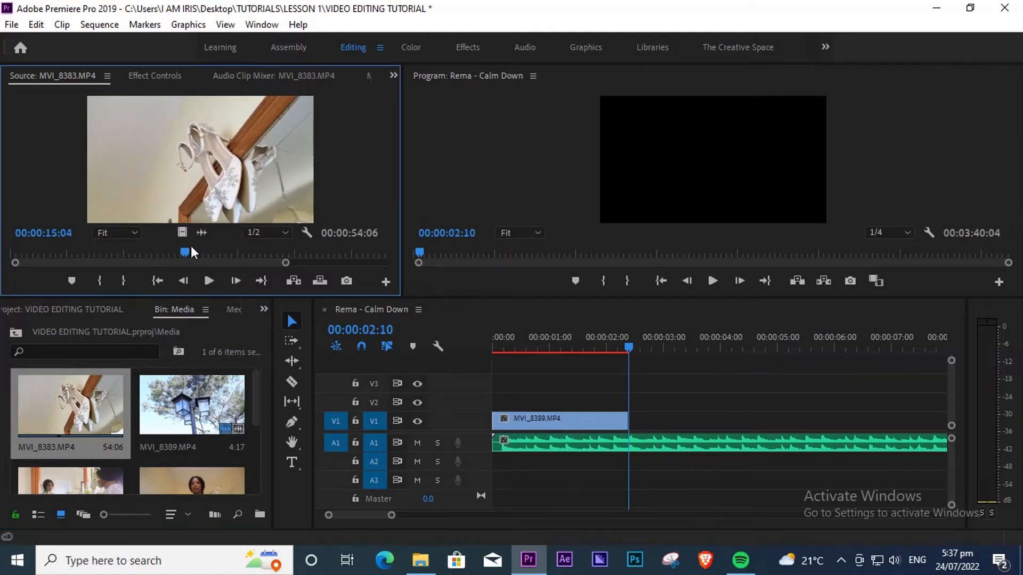
{"action": "left_click", "coordinate": [104, 257]}
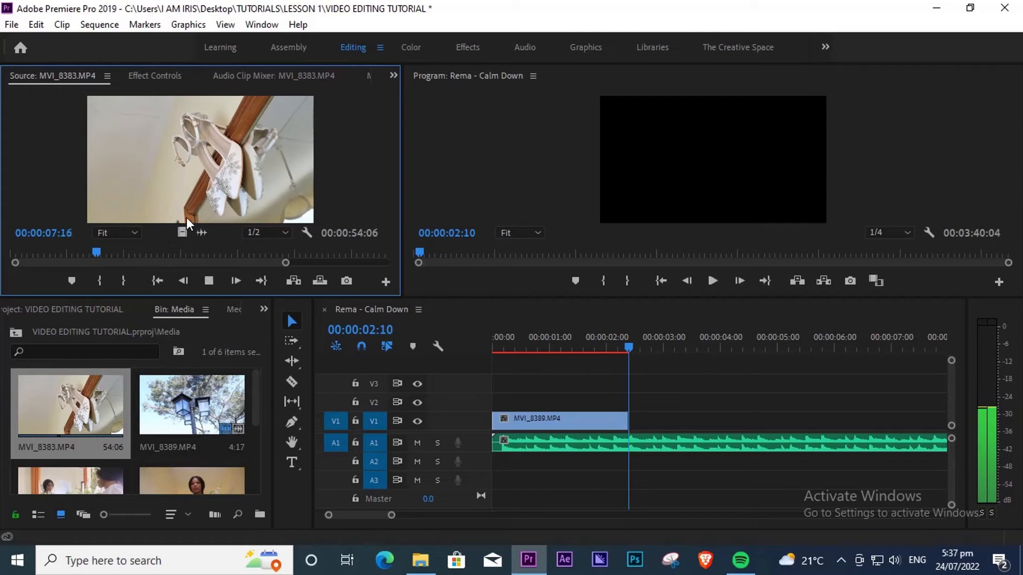
{"action": "key", "text": "space"}
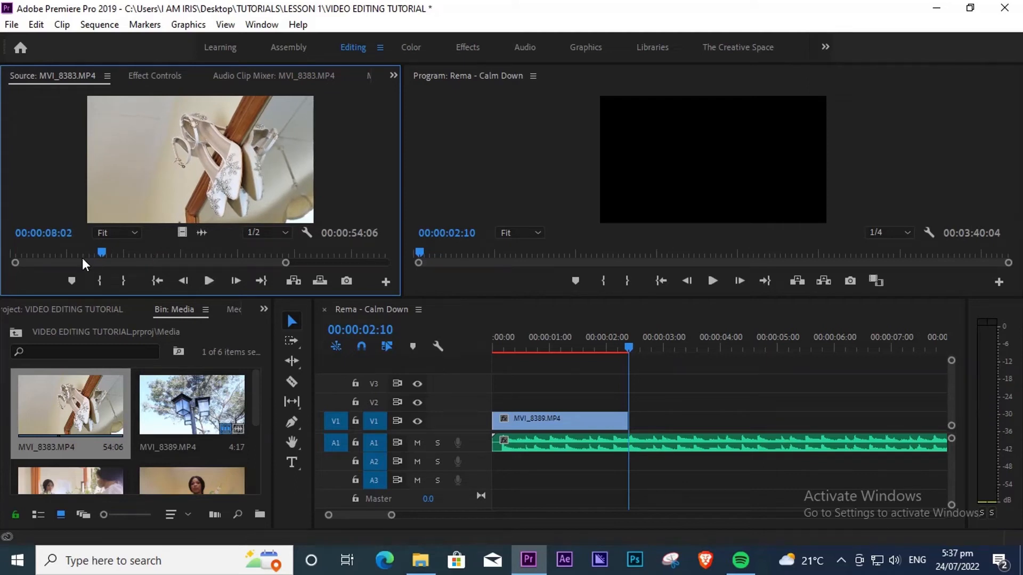
- Mark an In point at 00:00:04:22 and an Out point at 00:00:07:15 on the MVI_8383.MP4 source clip
{"action": "left_click", "coordinate": [52, 258]}
{"action": "key", "text": "space"}
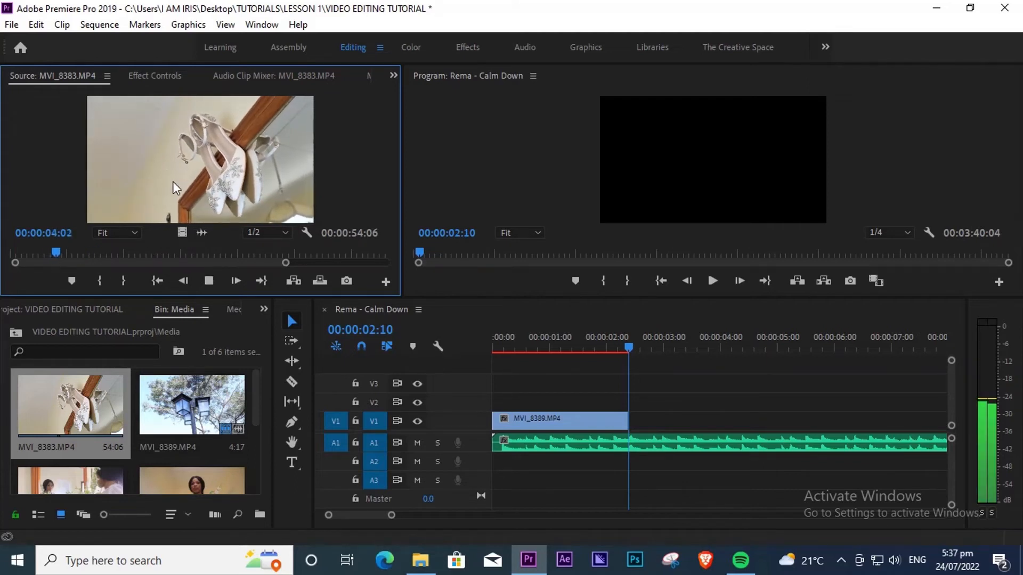
{"action": "key", "text": "space"}
{"action": "key", "text": "i"}
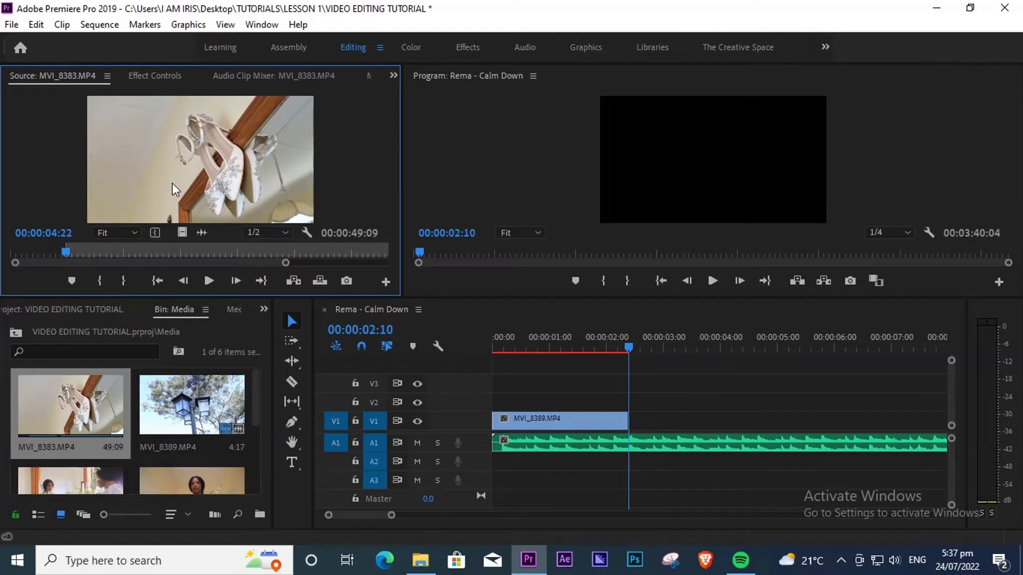
{"action": "key", "text": "space"}
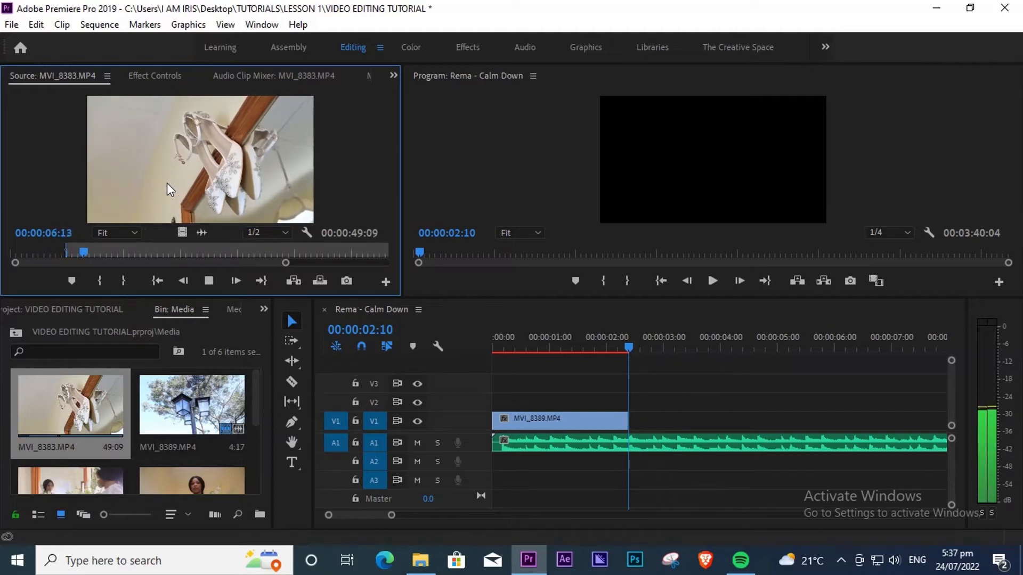
{"action": "key", "text": "space"}
{"action": "key", "text": "o"}
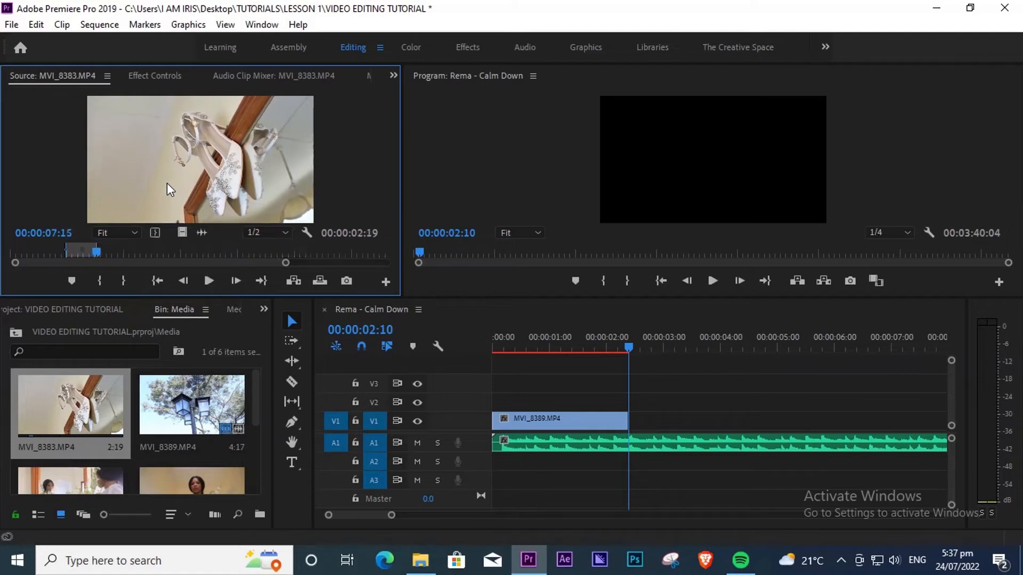
- Place only the video of the marked MVI_8383.MP4 range on V1 after MVI_8389.MP4 and ripple delete the gap between them
{"action": "left_click_drag", "start_coordinate": [182, 233], "coordinate": [650, 427]}
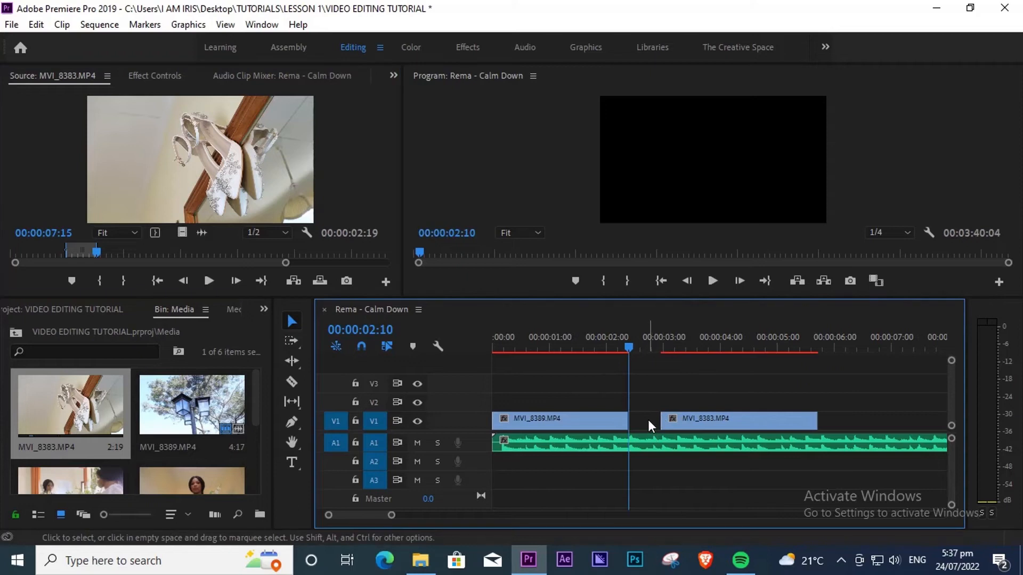
{"action": "right_click", "coordinate": [649, 426]}
{"action": "left_click", "coordinate": [692, 430]}
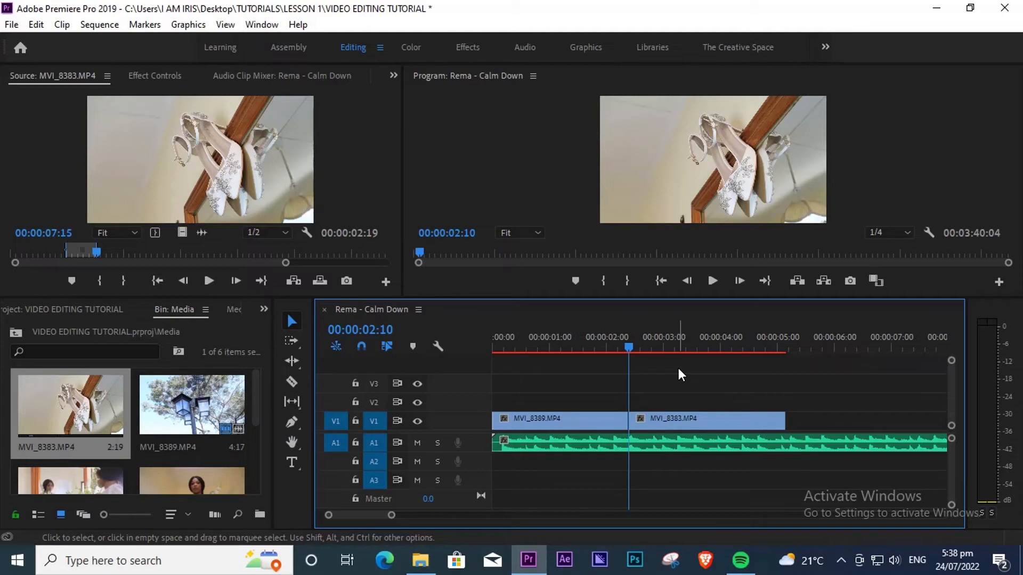
- Play the sequence repeatedly across the cut between MVI_8389.MP4 and MVI_8383.MP4 to listen for the next beat
{"action": "left_click", "coordinate": [623, 349]}
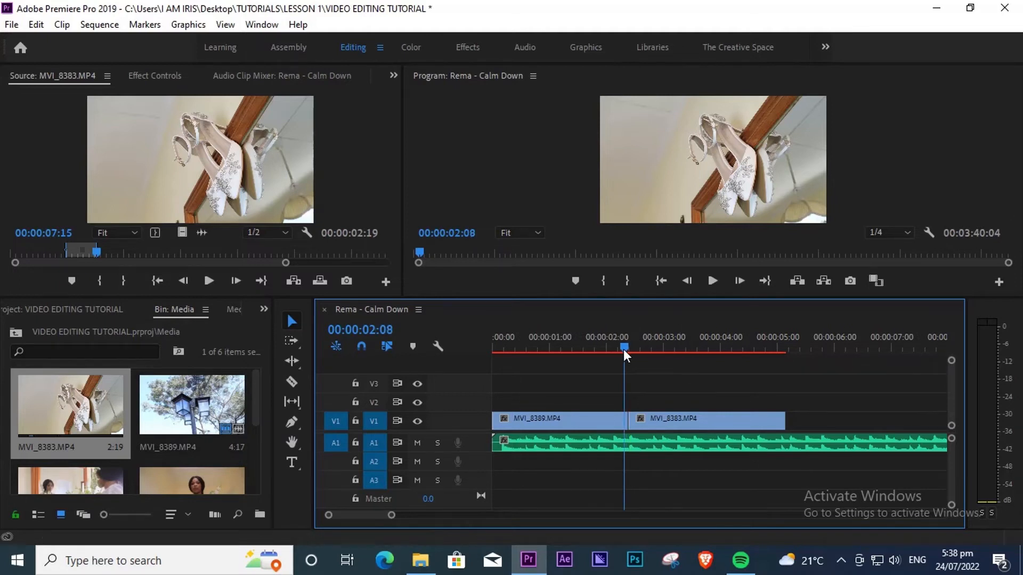
{"action": "key", "text": "space"}
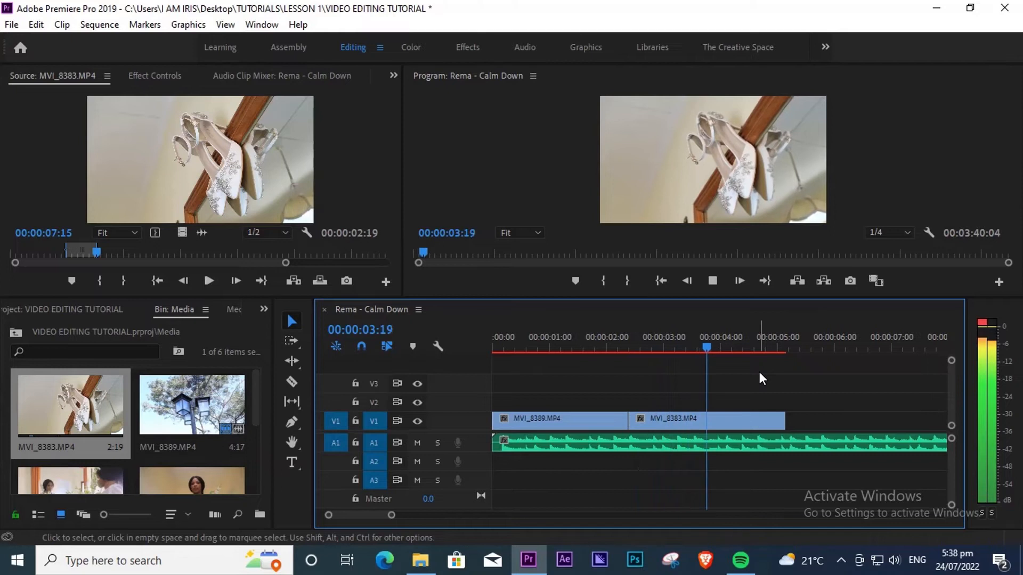
{"action": "key", "text": "space"}
{"action": "left_click", "coordinate": [604, 352]}
{"action": "key", "text": "space"}
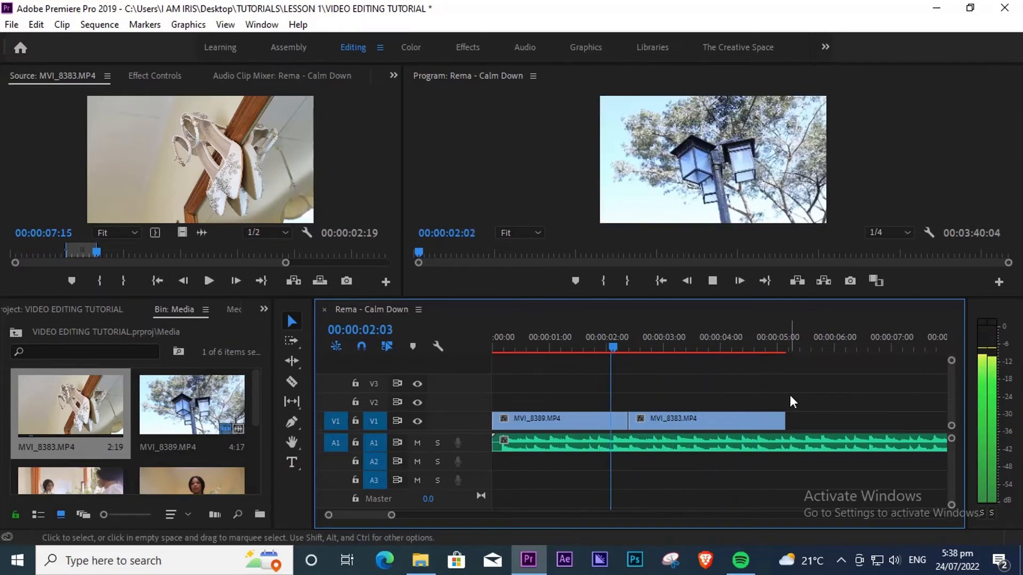
{"action": "key", "text": "space"}
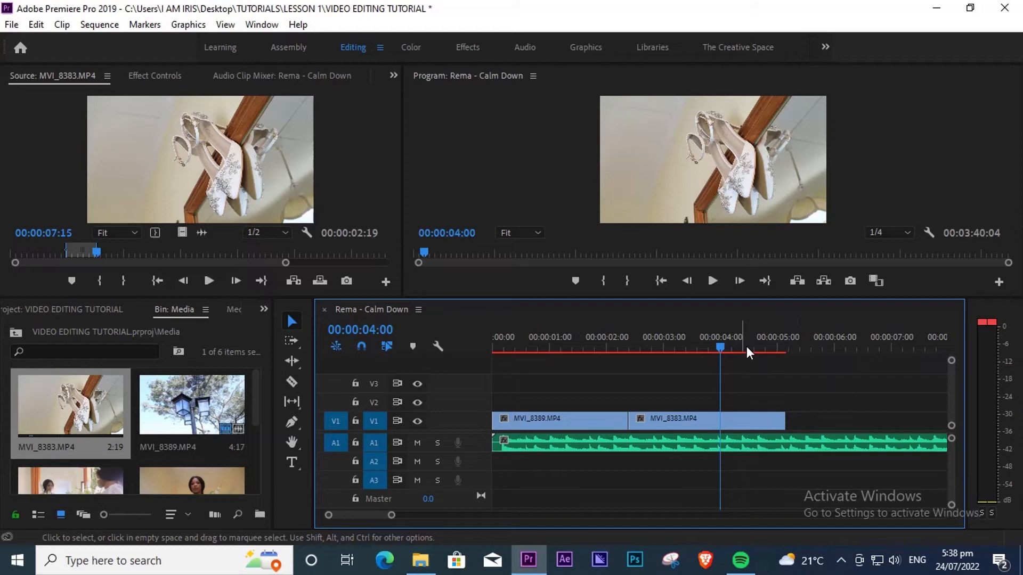
{"action": "left_click", "coordinate": [603, 352]}
{"action": "key", "text": "space"}
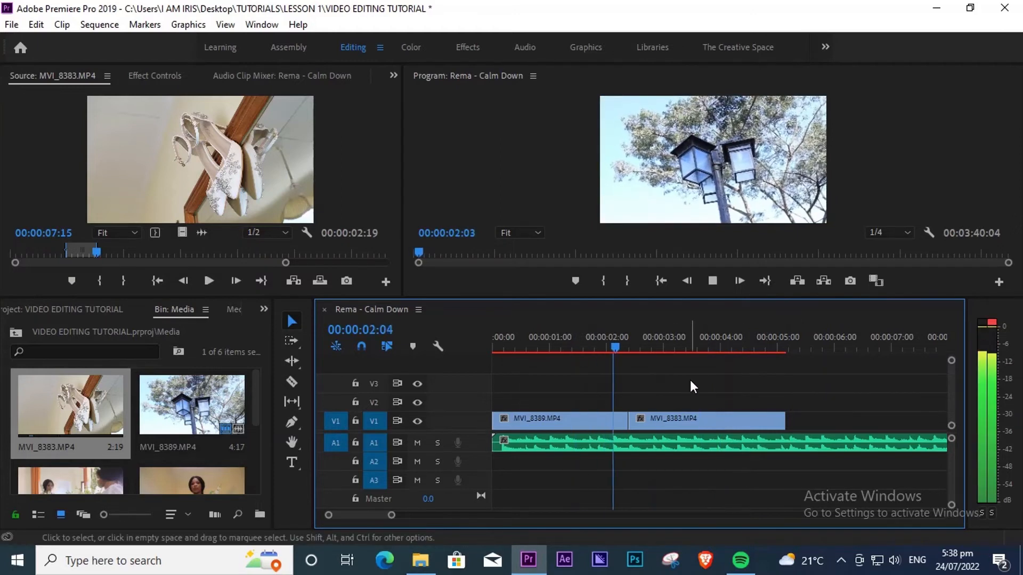
{"action": "key", "text": "space"}
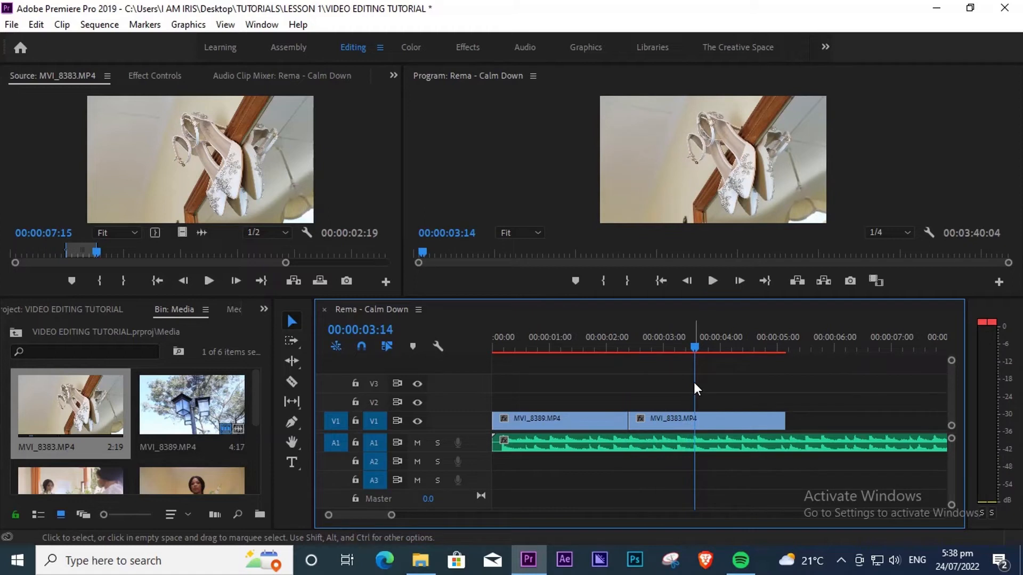
- Find the beat at 00:00:03:14 and razor cut the MVI_8383.MP4 clip on V1 at that frame
{"action": "left_click", "coordinate": [693, 347]}
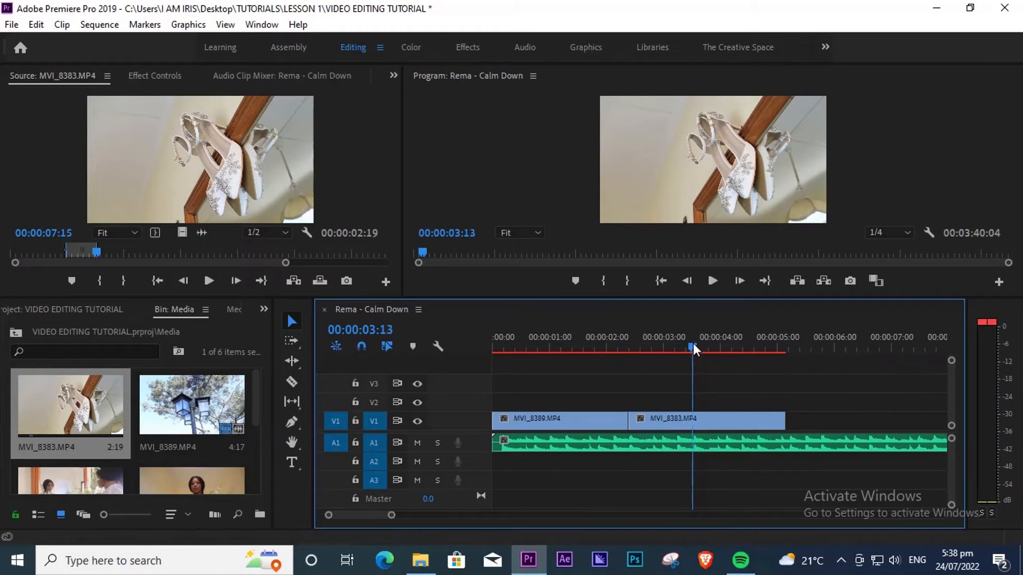
{"action": "left_click", "coordinate": [615, 351]}
{"action": "key", "text": "space"}
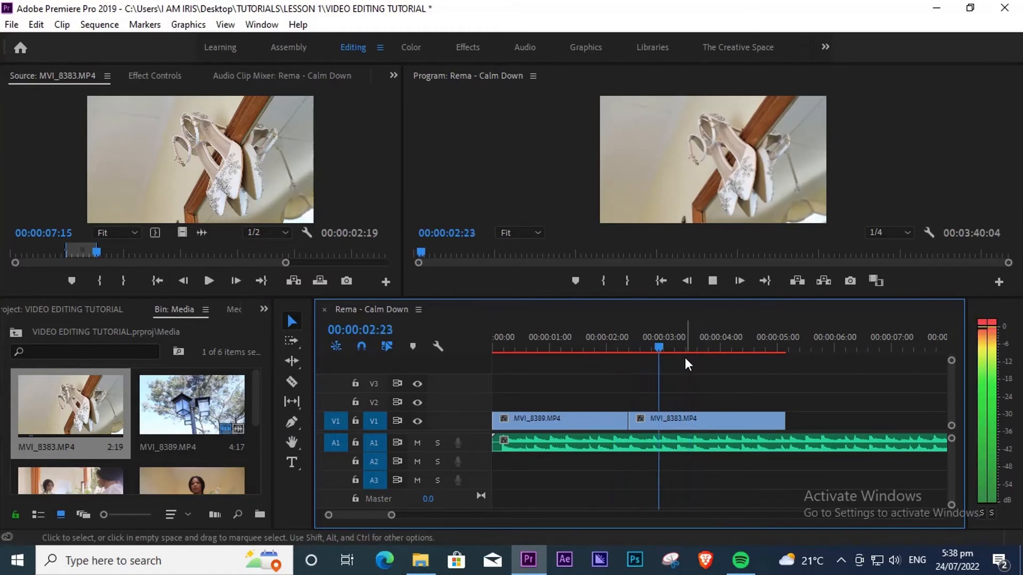
{"action": "key", "text": "space"}
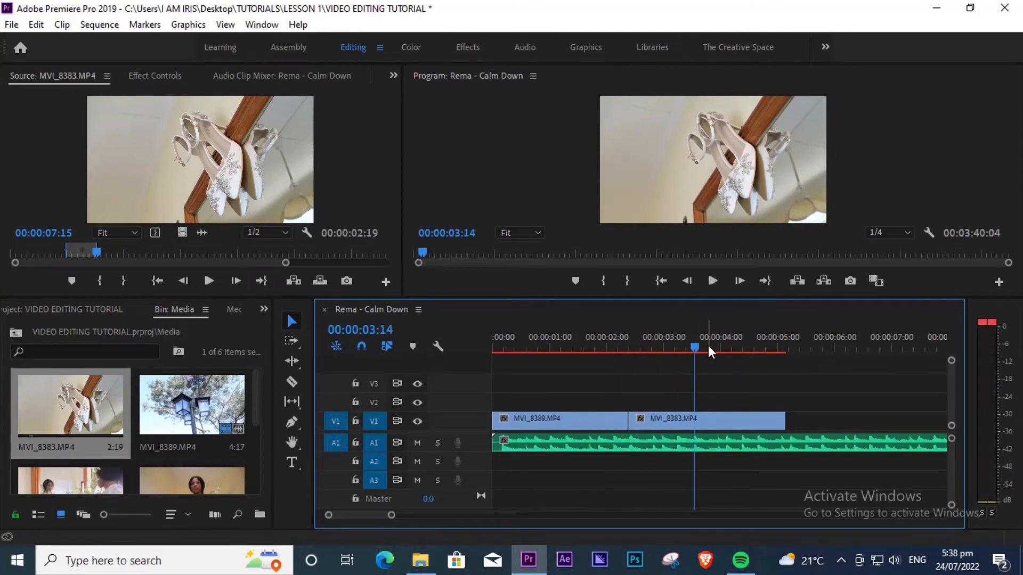
{"action": "key", "text": "Left"}
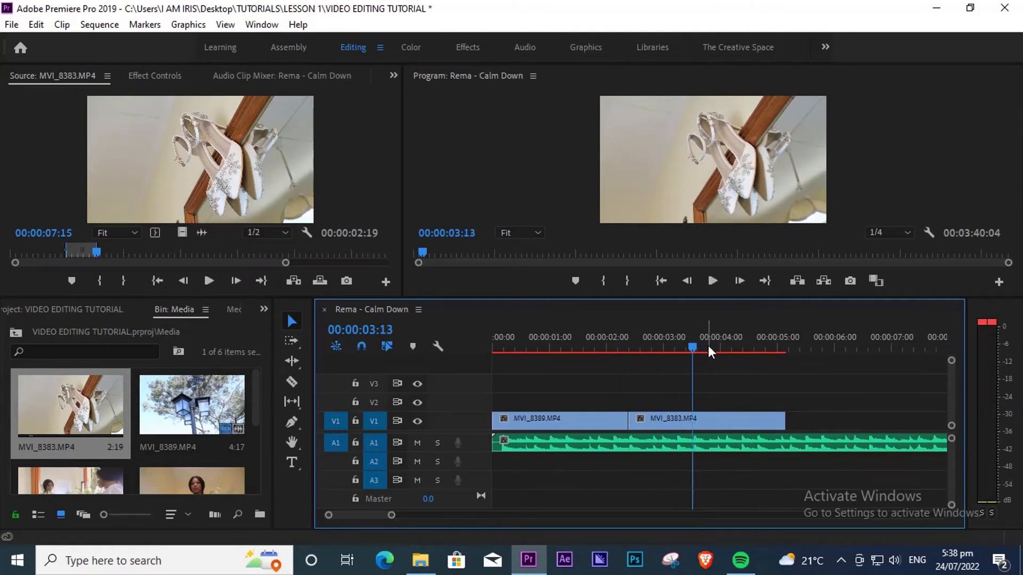
{"action": "key", "text": "Right"}
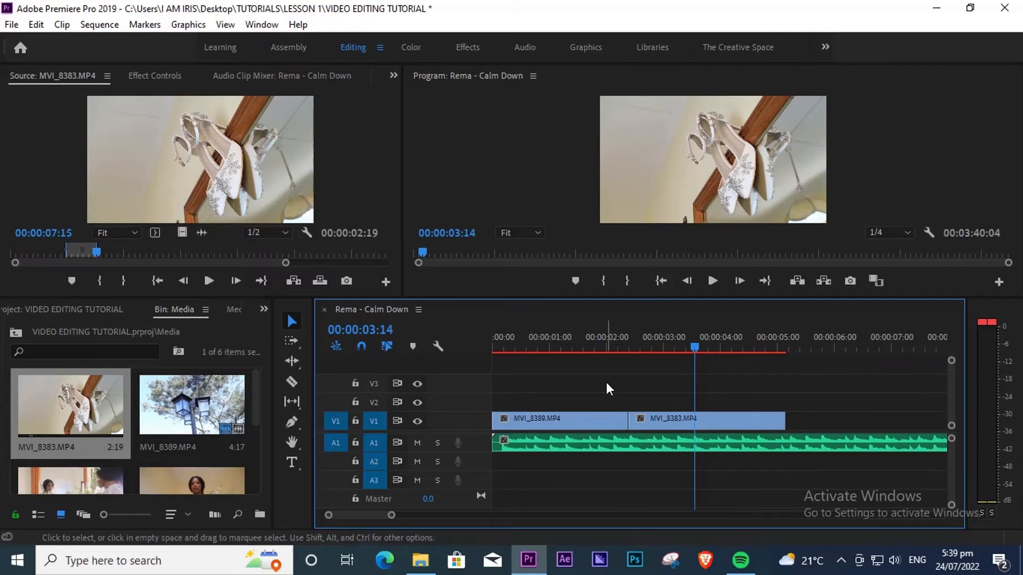
{"action": "key", "text": "c"}
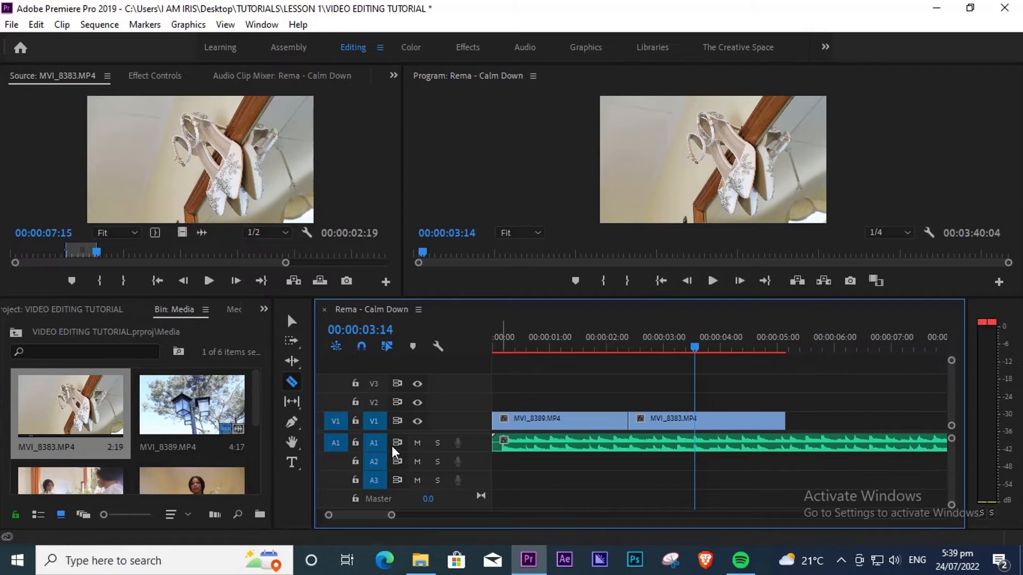
{"action": "key", "text": "v"}
{"action": "left_click", "coordinate": [292, 379]}
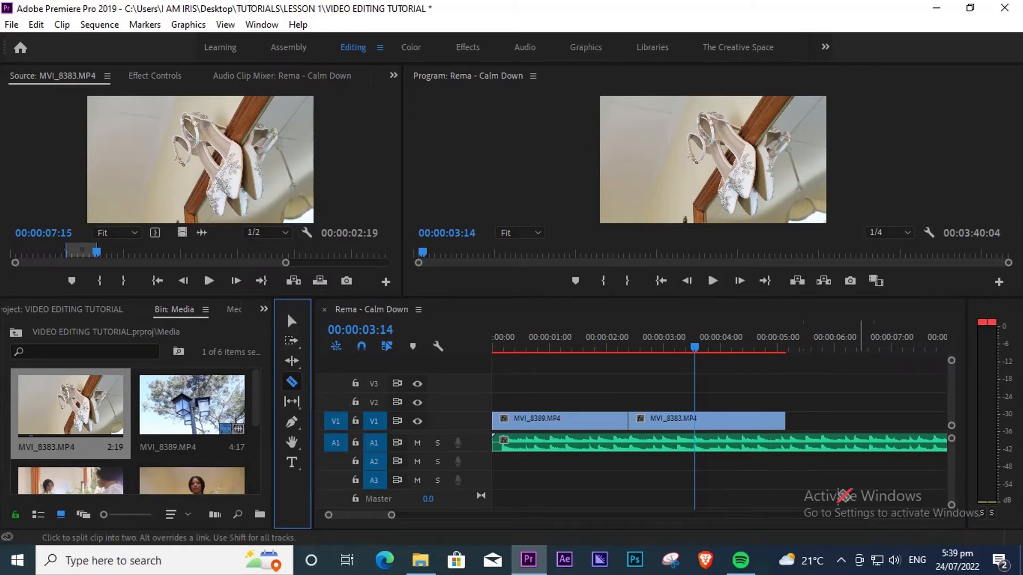
{"action": "left_click", "coordinate": [696, 420]}
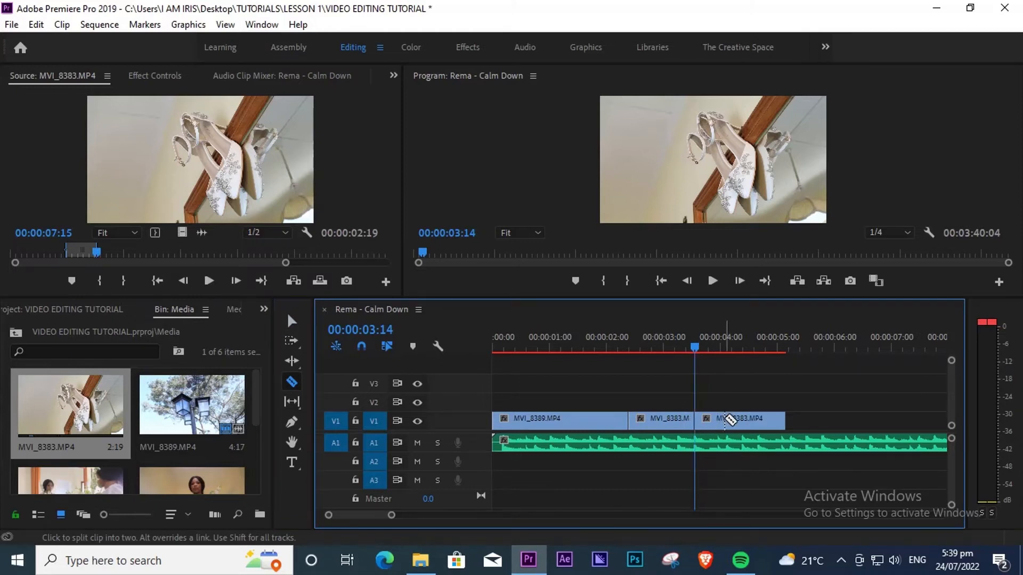
{"action": "key", "text": "v"}
- Show the motion settings of the second MVI_8383.MP4 segment, try a horizontal Position shift to about 702, and reset it
{"action": "left_click_drag", "start_coordinate": [694, 347], "coordinate": [712, 347]}
{"action": "left_click", "coordinate": [743, 420]}
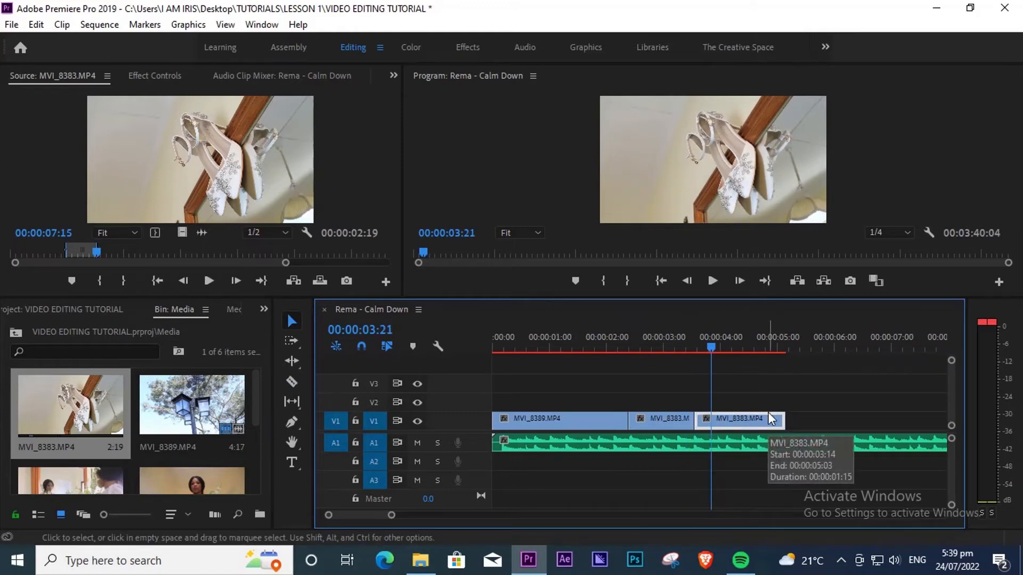
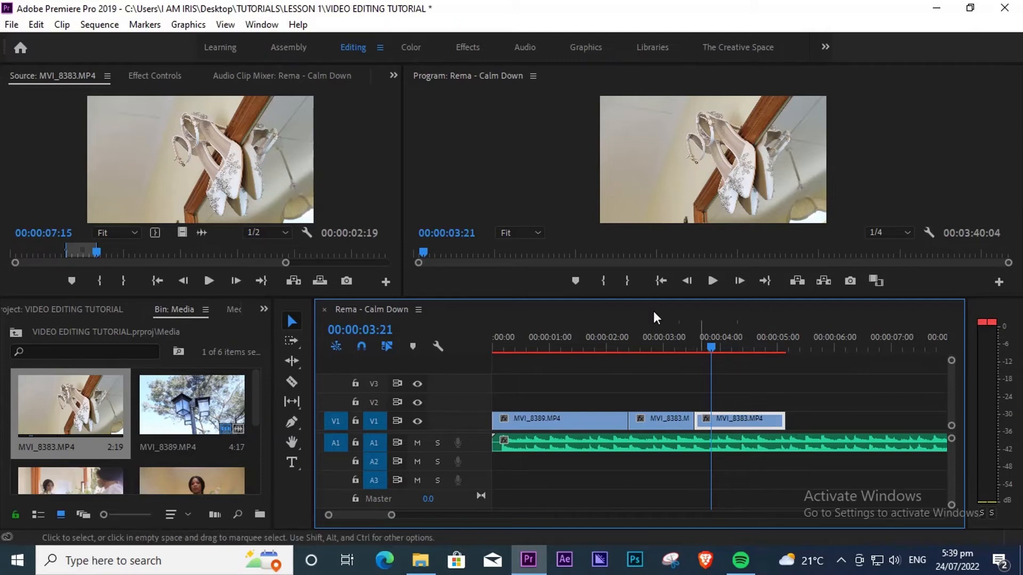
{"action": "left_click", "coordinate": [200, 136]}
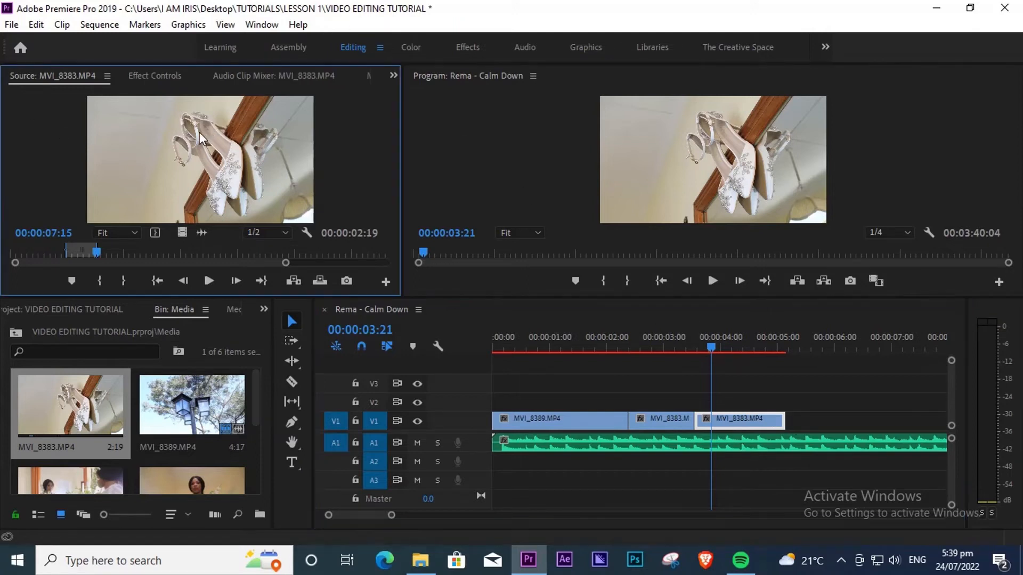
{"action": "left_click", "coordinate": [153, 78]}
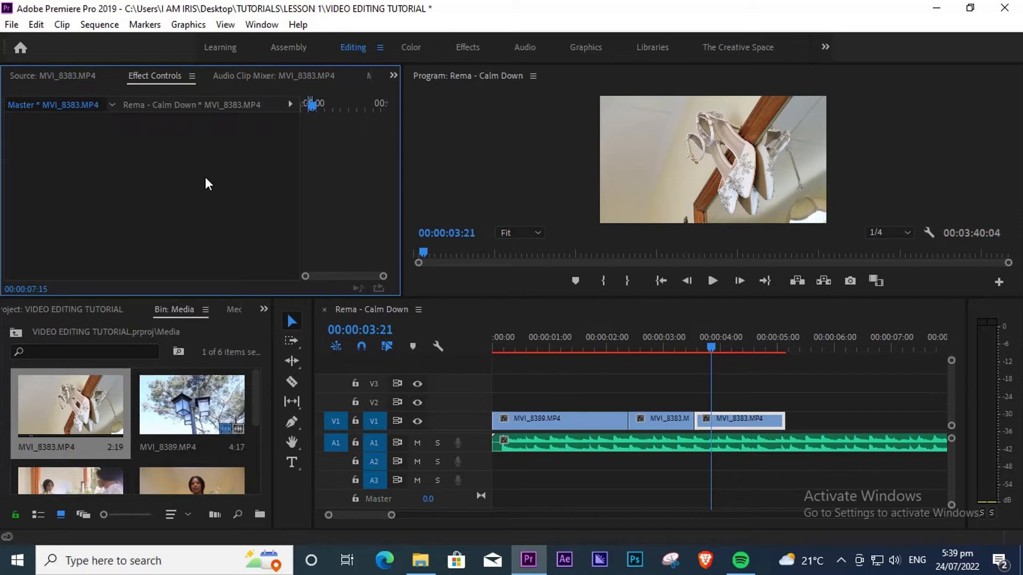
{"action": "left_click", "coordinate": [737, 420]}
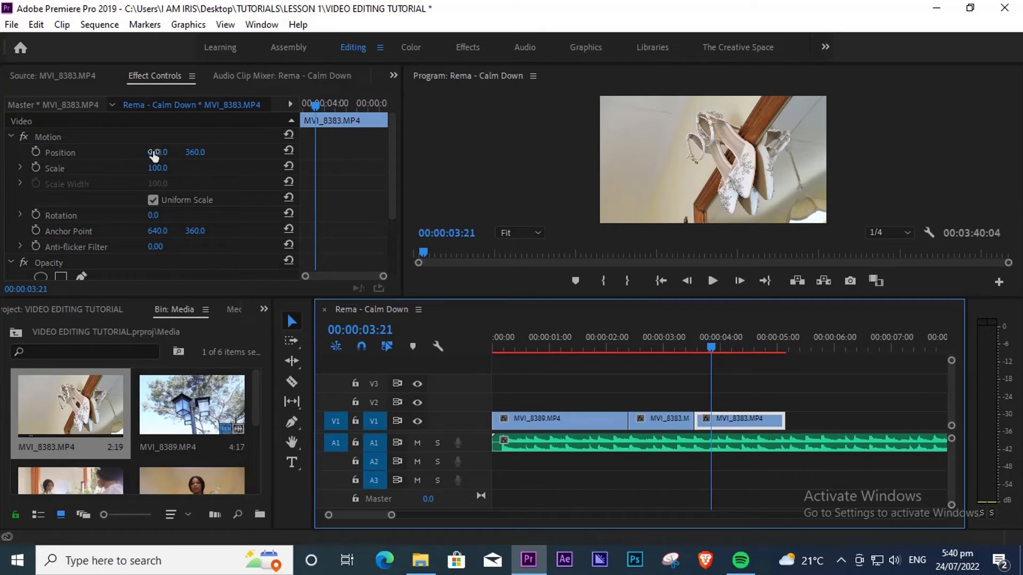
{"action": "left_click_drag", "start_coordinate": [154, 155], "coordinate": [511, 116]}
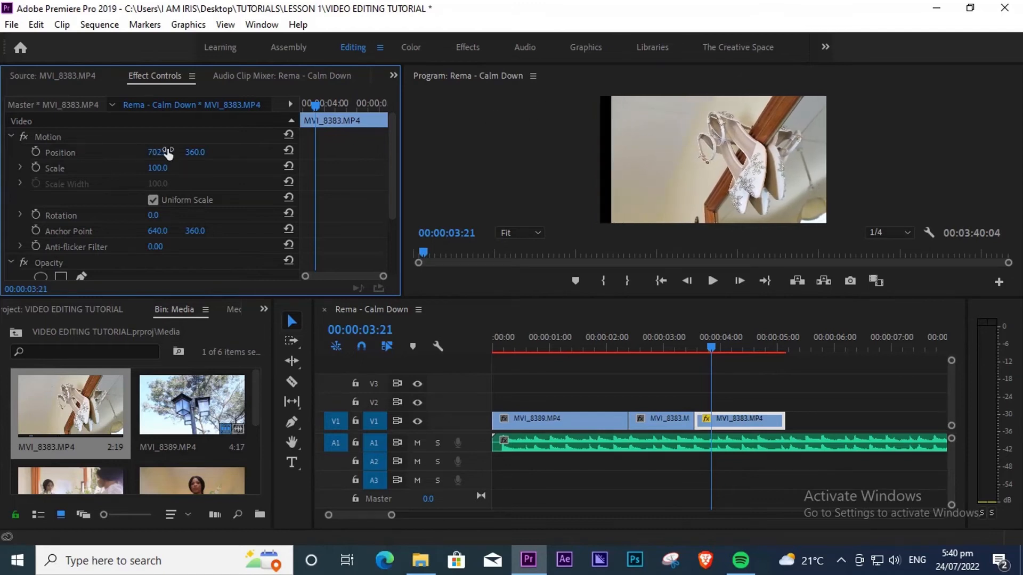
{"action": "left_click", "coordinate": [292, 149]}
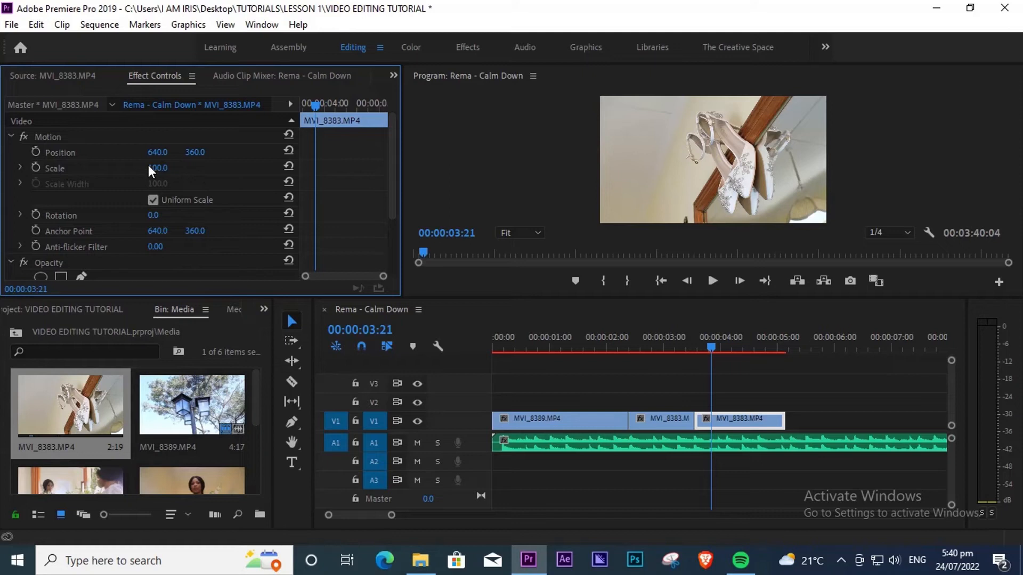
- Set the Scale of the second MVI_8383.MP4 segment to 110
{"action": "left_click_drag", "start_coordinate": [155, 170], "coordinate": [173, 168]}
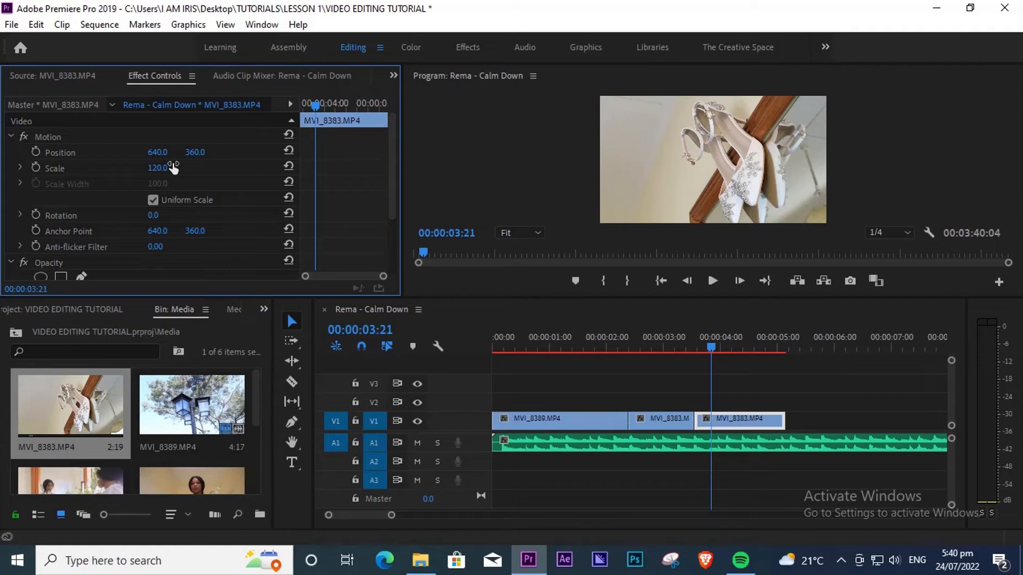
{"action": "left_click_drag", "start_coordinate": [173, 168], "coordinate": [164, 169]}
{"action": "left_click", "coordinate": [170, 166]}
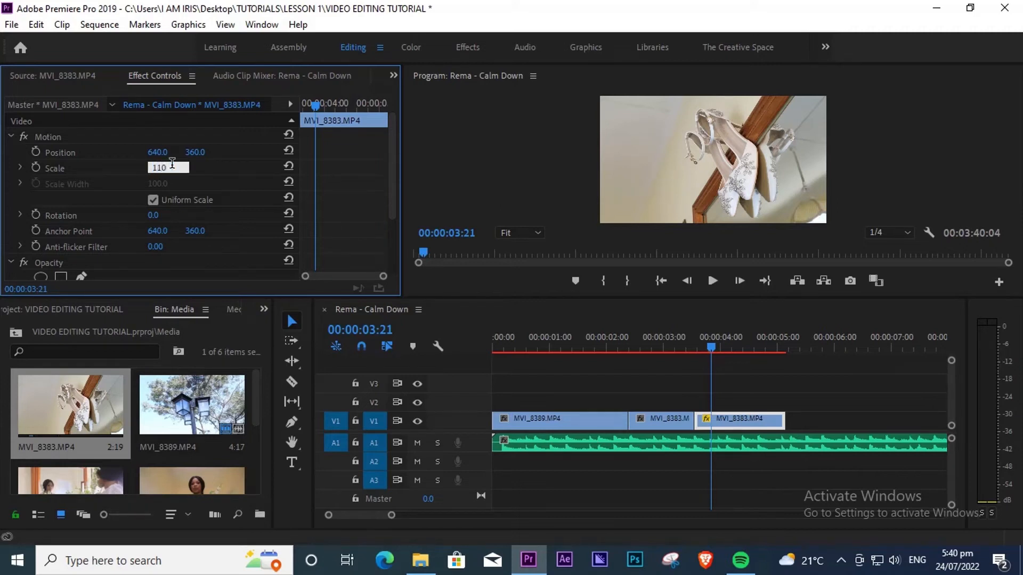
{"action": "key", "text": "Return"}
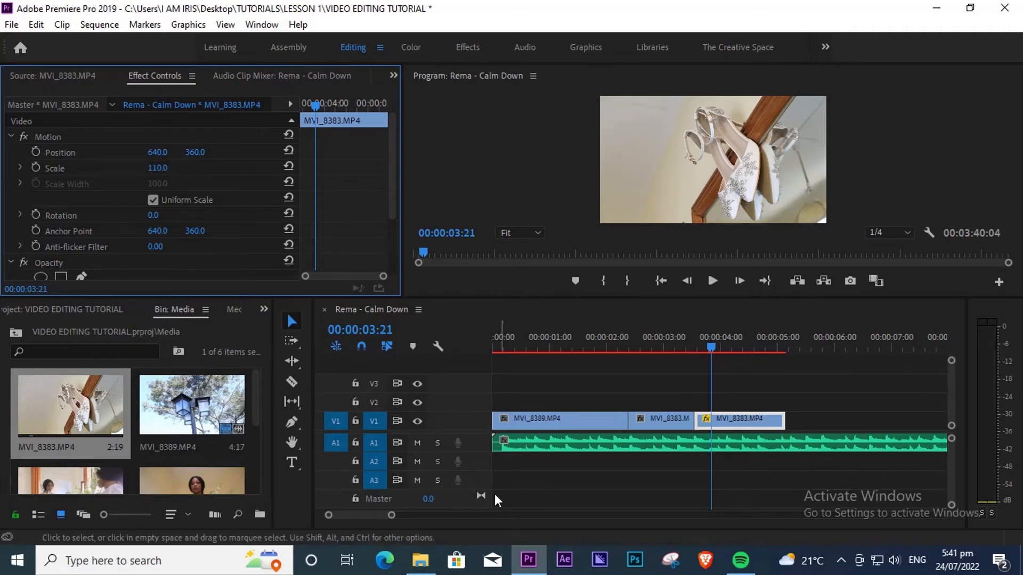
- Play the sequence across the cut between the two MVI_8383.MP4 segments to check the zoom jump
{"action": "left_click_drag", "start_coordinate": [710, 348], "coordinate": [642, 352]}
{"action": "key", "text": "space"}
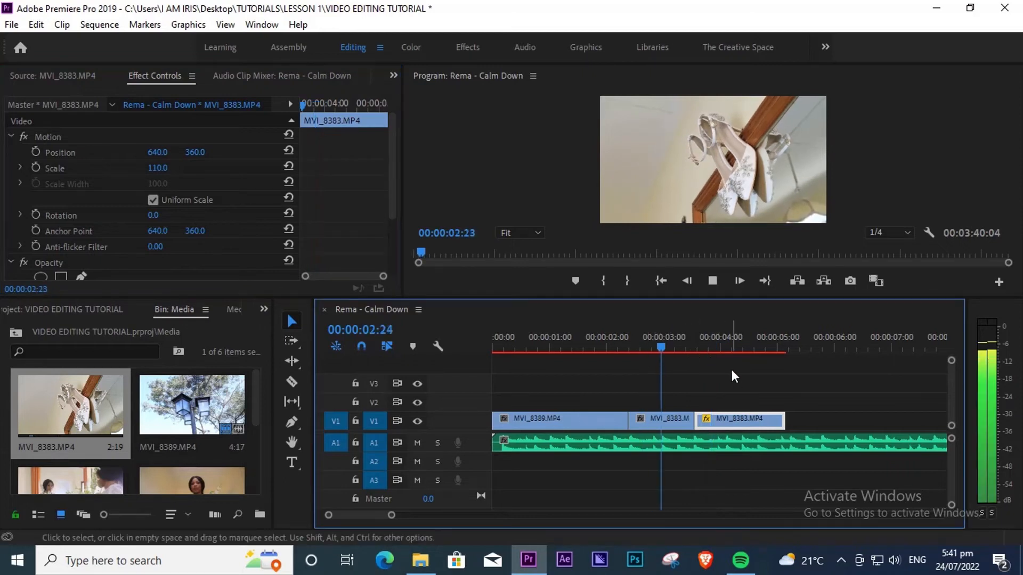
{"action": "key", "text": "space"}
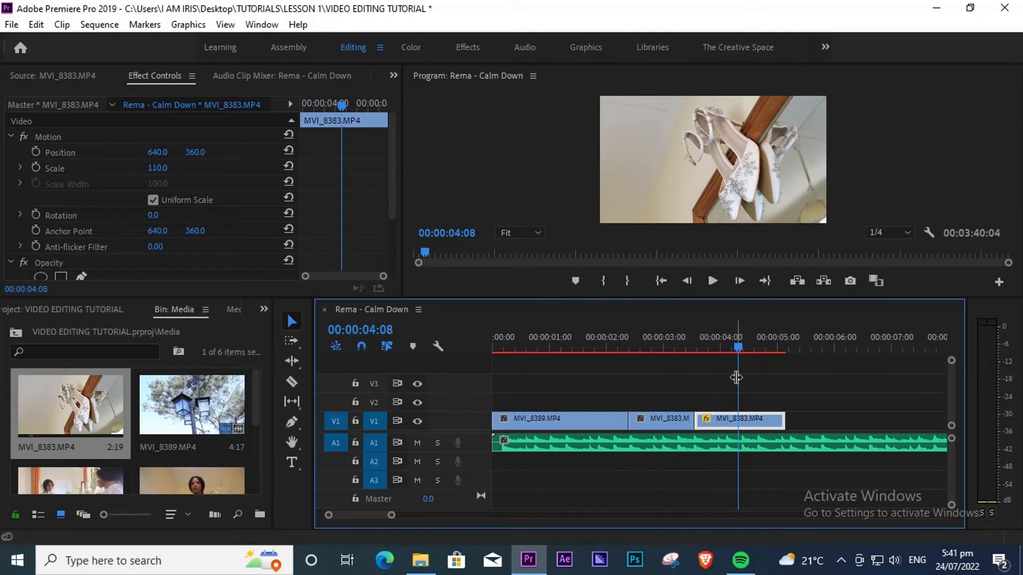
- Delete the second MVI_8383.MP4 segment after the cut on V1
{"action": "left_click_drag", "start_coordinate": [737, 333], "coordinate": [658, 357]}
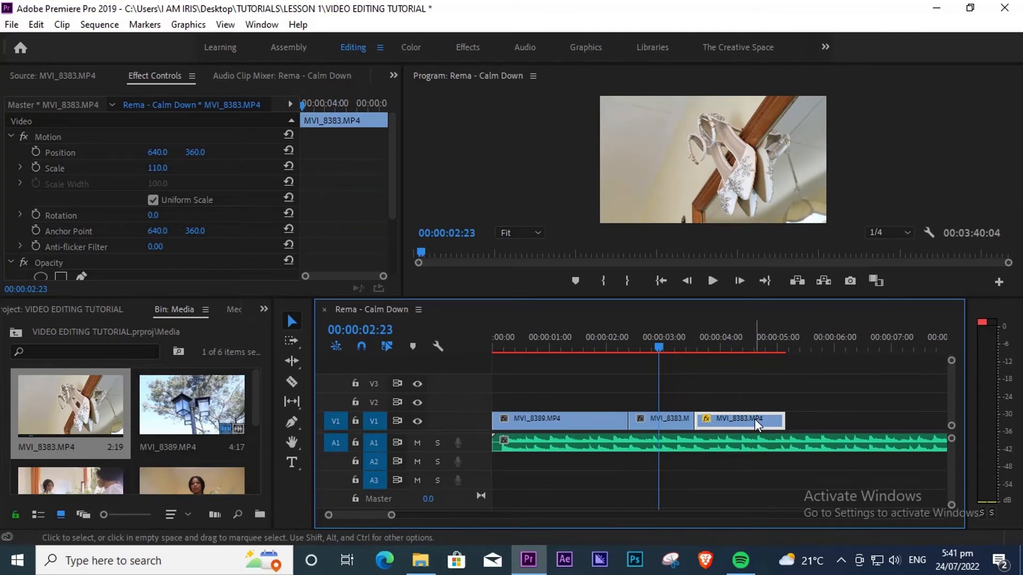
{"action": "mouse_move", "coordinate": [754, 419]}
{"action": "key", "text": "Delete"}
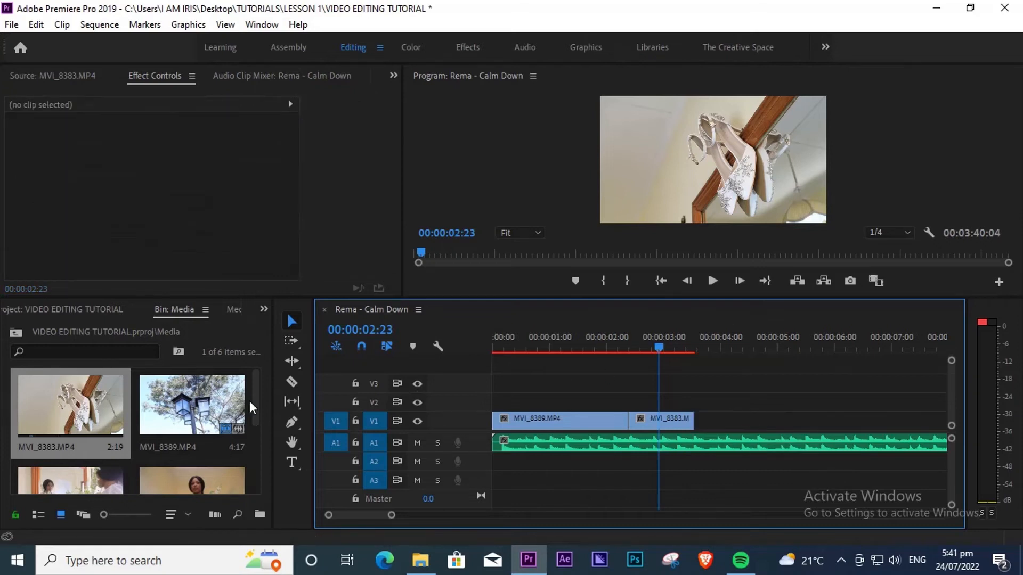
- Play through the remaining MVI_8383.MP4 clip and park the playhead at its end, 00:00:03:14
{"action": "left_click_drag", "start_coordinate": [655, 347], "coordinate": [612, 356]}
{"action": "key", "text": "space"}
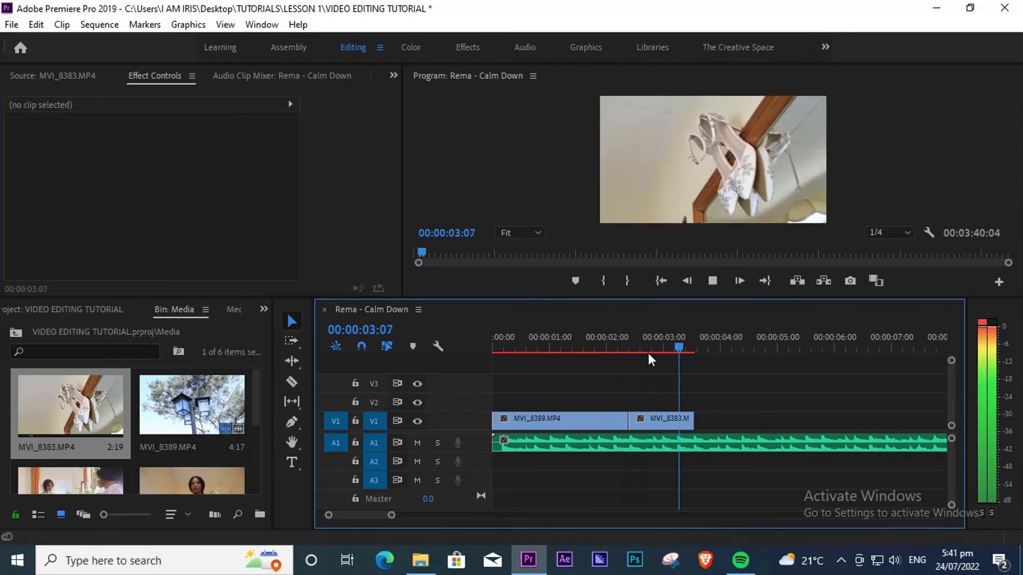
{"action": "mouse_move", "coordinate": [699, 347]}
{"action": "left_mouse_down"}
{"action": "mouse_move", "coordinate": [678, 346]}
{"action": "mouse_move", "coordinate": [704, 341]}
{"action": "left_mouse_up"}
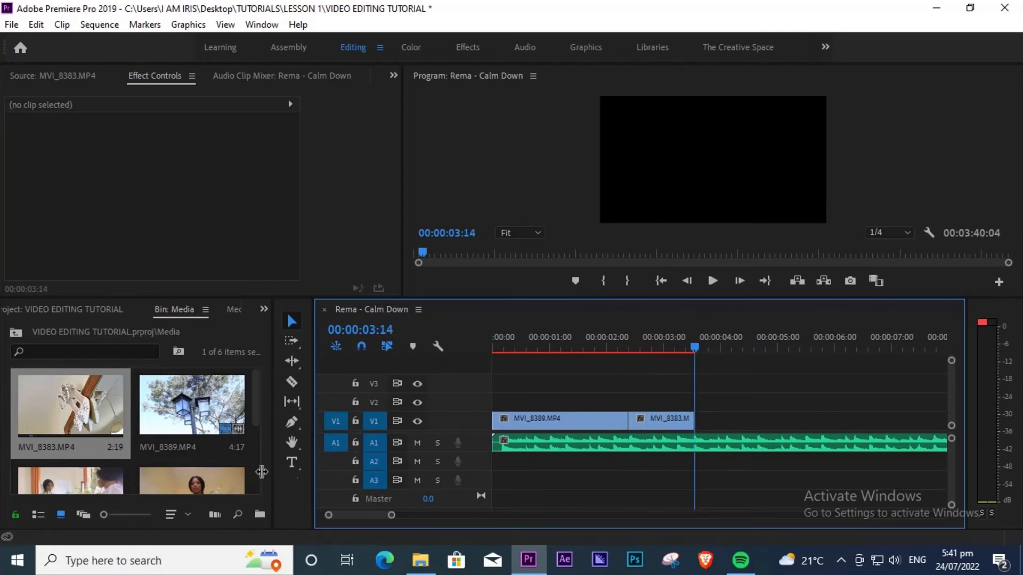
{"action": "mouse_move", "coordinate": [694, 334]}
{"action": "left_mouse_down"}
{"action": "mouse_move", "coordinate": [659, 349]}
{"action": "mouse_move", "coordinate": [710, 345]}
{"action": "mouse_move", "coordinate": [691, 343]}
{"action": "left_mouse_up"}
- Load MVI_8400.MP4 from the Media bin into the Source monitor and preview it from several points
{"action": "left_click_drag", "start_coordinate": [254, 401], "coordinate": [261, 437]}
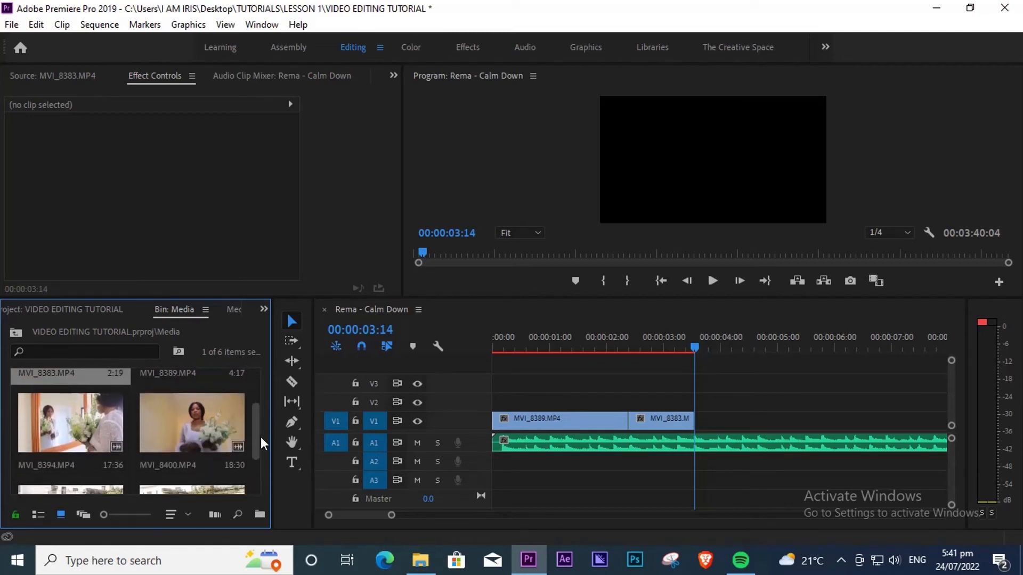
{"action": "double_click", "coordinate": [203, 418]}
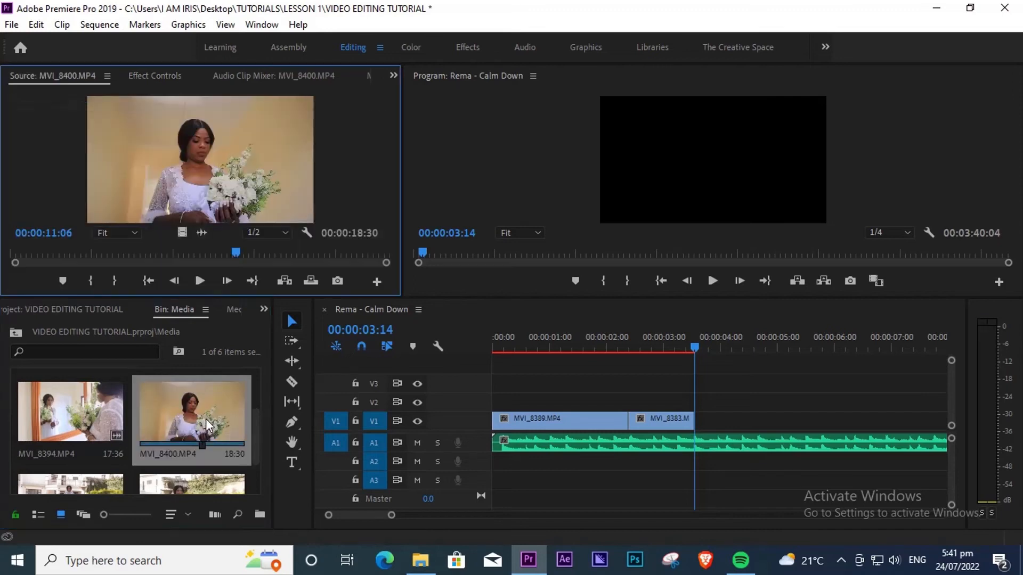
{"action": "key", "text": "space"}
{"action": "left_click", "coordinate": [247, 252]}
{"action": "left_click_drag", "start_coordinate": [247, 255], "coordinate": [166, 261]}
{"action": "key", "text": "space"}
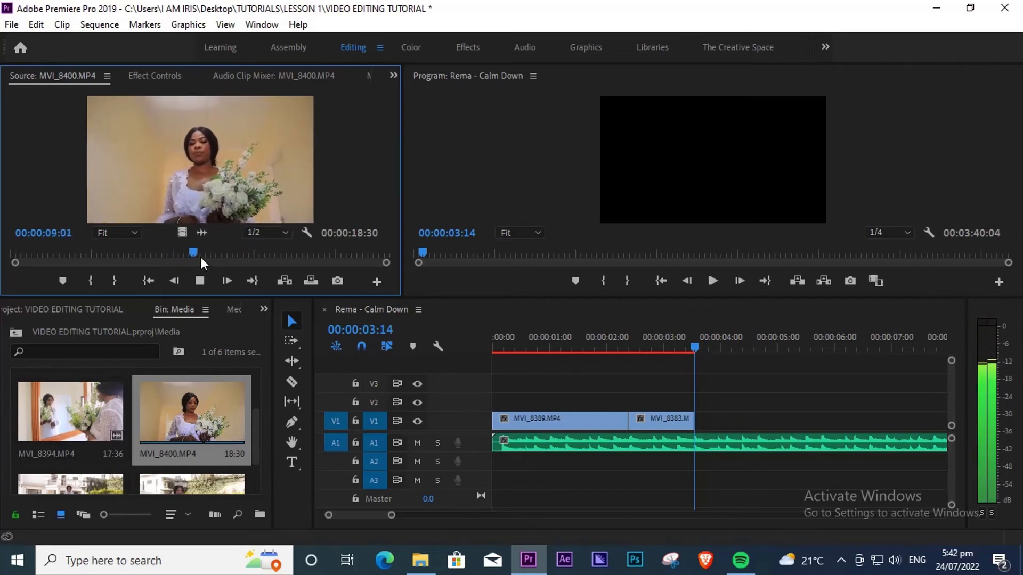
{"action": "left_click_drag", "start_coordinate": [220, 255], "coordinate": [68, 266]}
{"action": "key", "text": "space"}
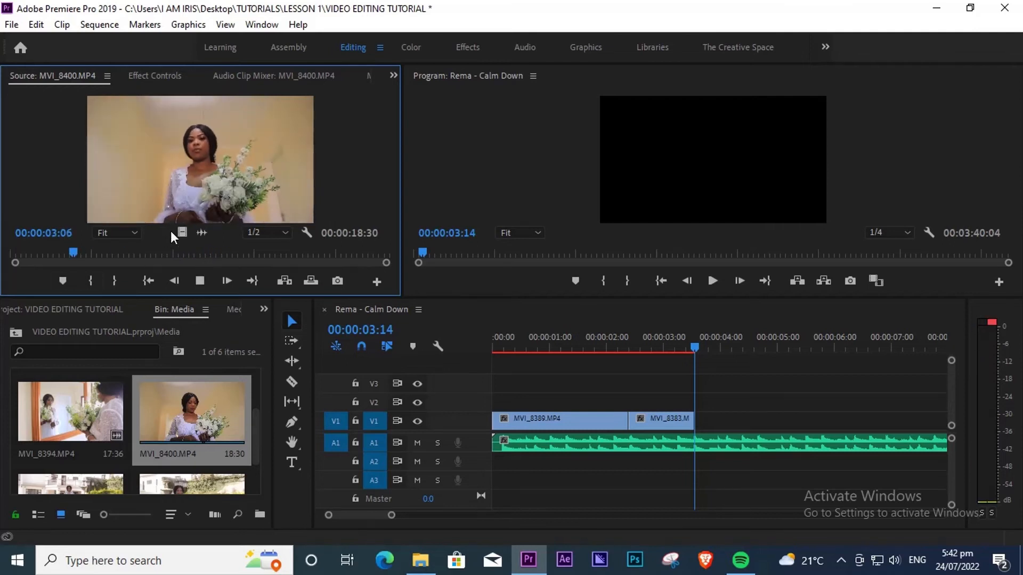
{"action": "key", "text": "space"}
- Reinterpret the MVI_8400.MP4 footage to assume a frame rate of 25 fps
{"action": "right_click", "coordinate": [193, 426]}
{"action": "mouse_move", "coordinate": [250, 176]}
{"action": "left_click", "coordinate": [465, 192]}
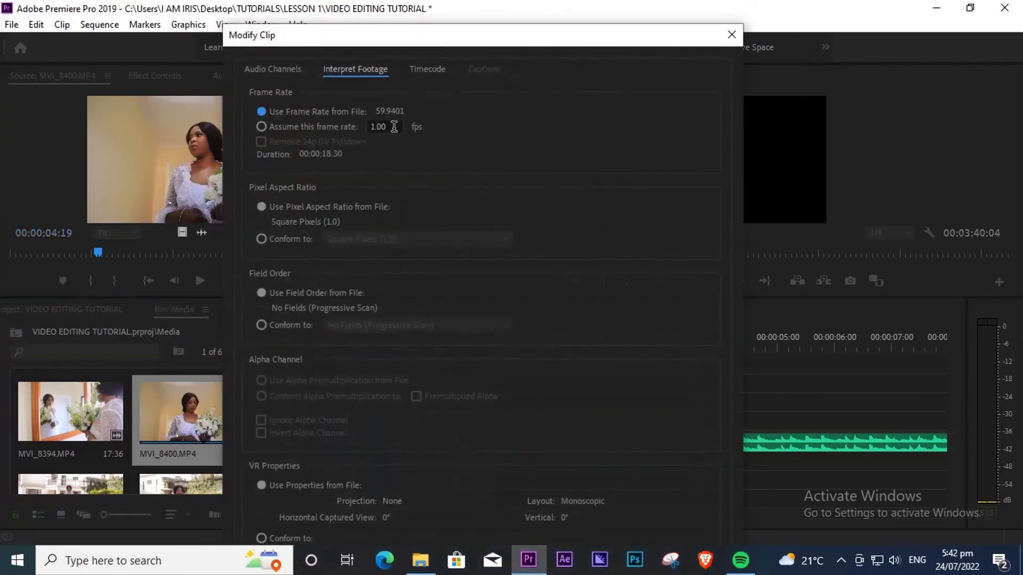
{"action": "left_click", "coordinate": [394, 126]}
{"action": "type", "text": "2"}
{"action": "key", "text": "Return"}
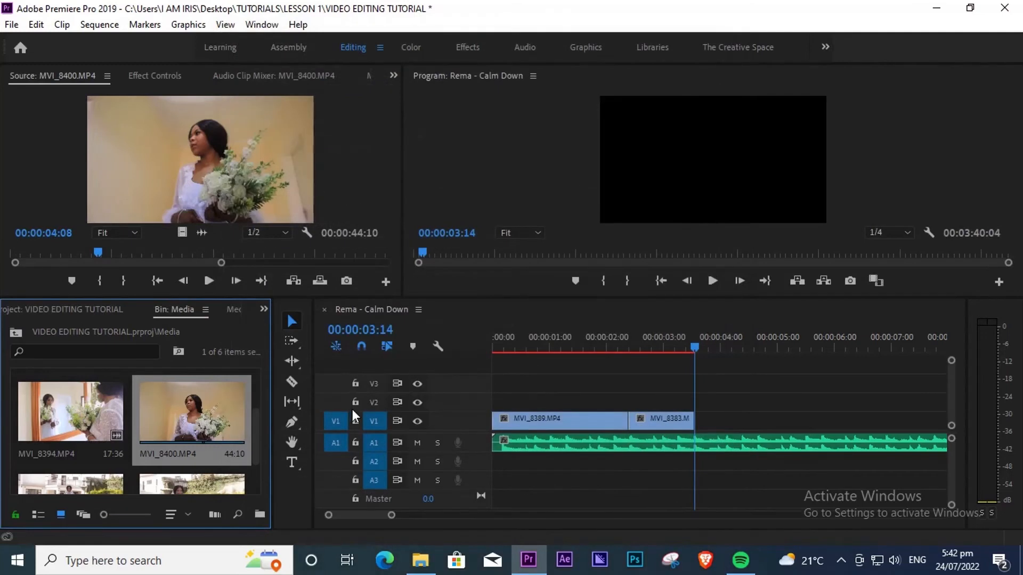
- Mark an In point at 00:00:13:04 on MVI_8400.MP4 in the Source monitor
{"action": "left_click", "coordinate": [167, 169]}
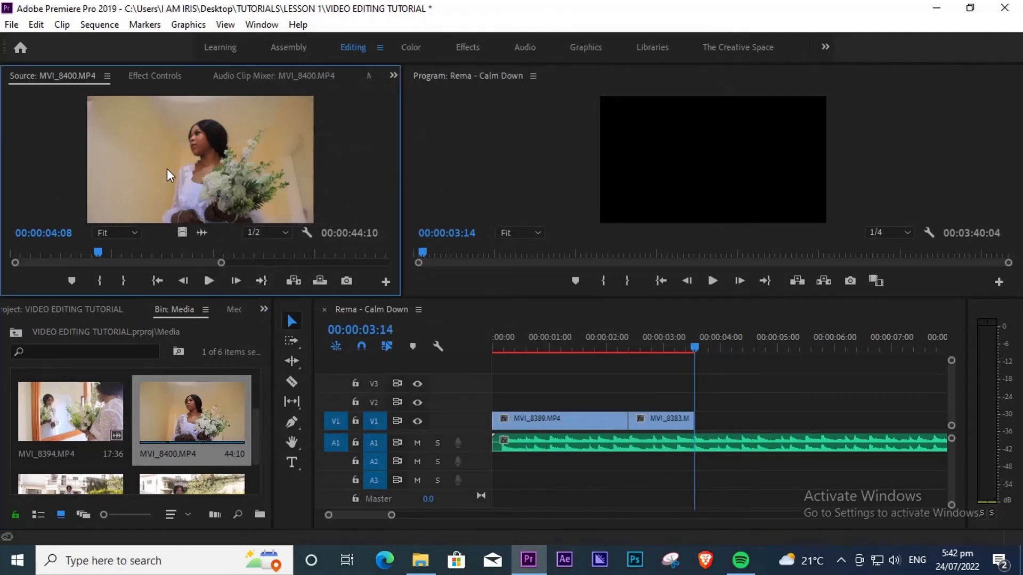
{"action": "left_click_drag", "start_coordinate": [105, 248], "coordinate": [277, 234]}
{"action": "left_click_drag", "start_coordinate": [221, 263], "coordinate": [411, 266]}
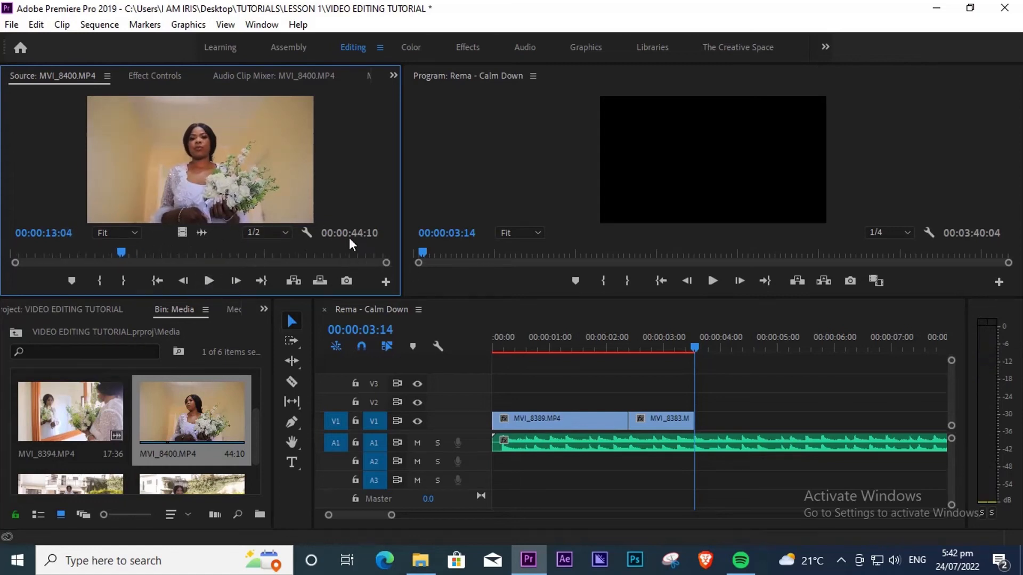
{"action": "mouse_move", "coordinate": [123, 254]}
{"action": "left_mouse_down"}
{"action": "mouse_move", "coordinate": [386, 203]}
{"action": "mouse_move", "coordinate": [101, 264]}
{"action": "mouse_move", "coordinate": [138, 257]}
{"action": "mouse_move", "coordinate": [123, 260]}
{"action": "left_mouse_up"}
{"action": "key", "text": "i"}
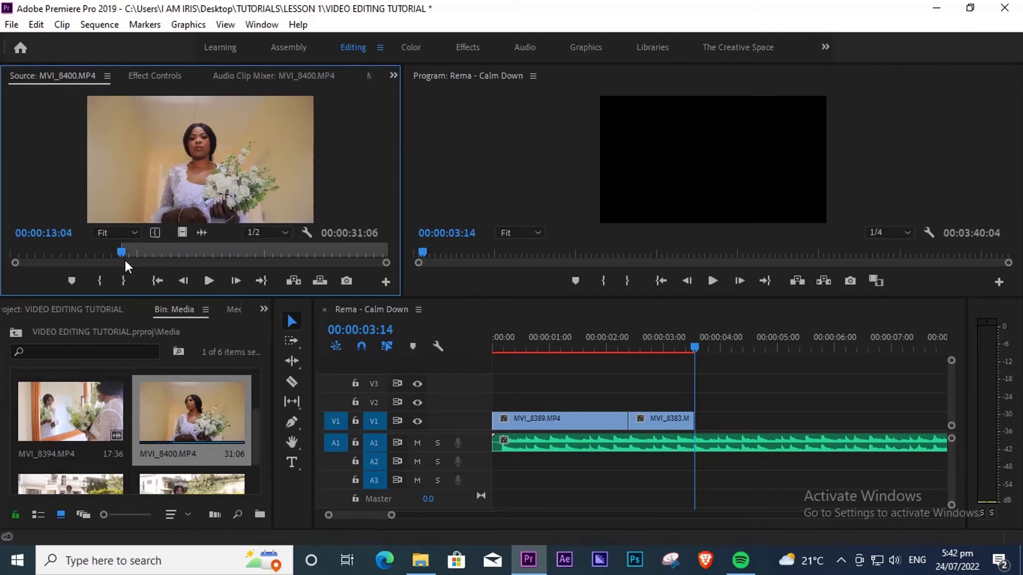
- Mark the Out point of MVI_8400.MP4 at 00:00:17:18 and place only its video on V1 directly after MVI_8383.MP4
{"action": "key", "text": "space"}
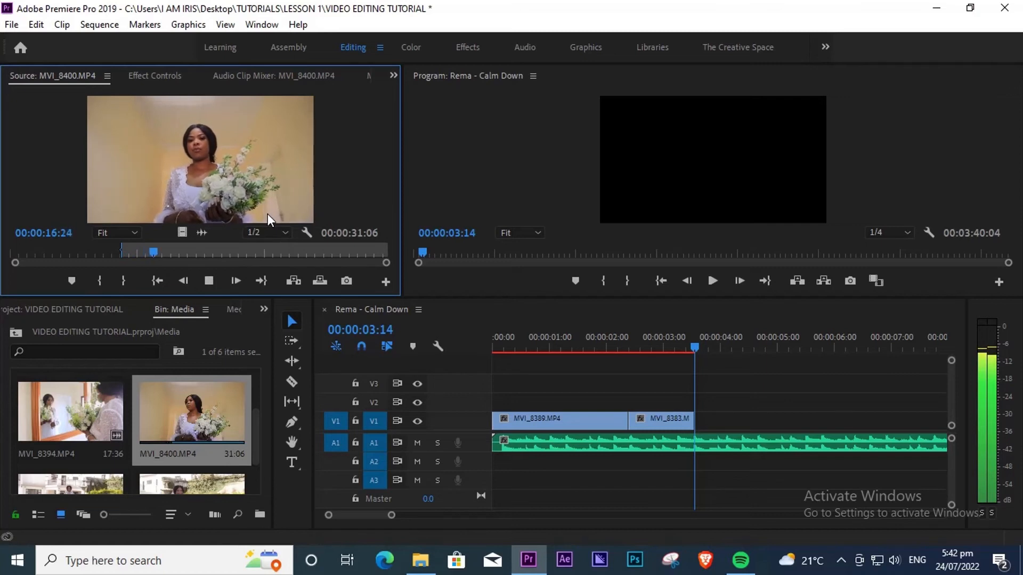
{"action": "key", "text": "space"}
{"action": "key", "text": "o"}
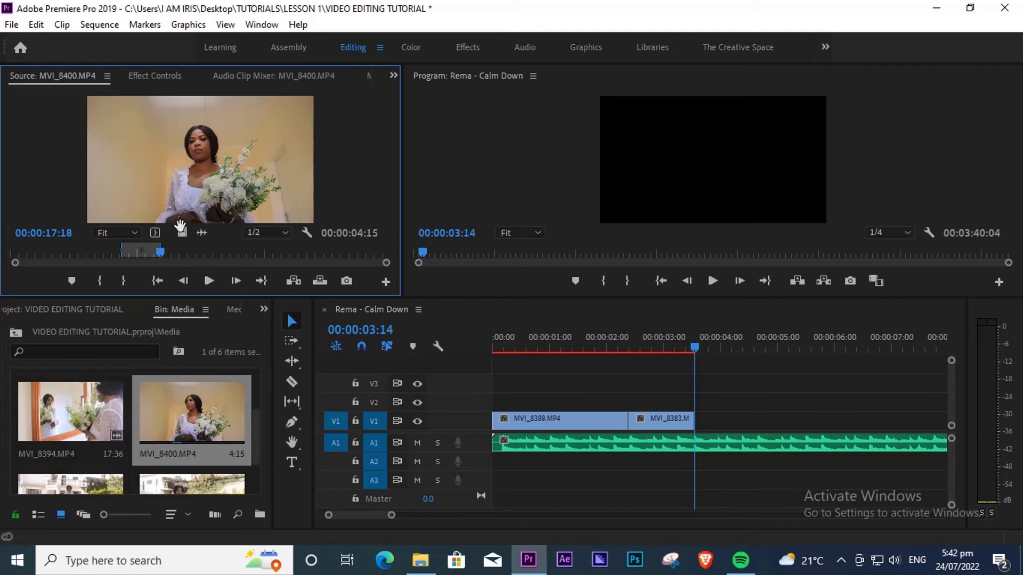
{"action": "left_click_drag", "start_coordinate": [181, 232], "coordinate": [703, 419]}
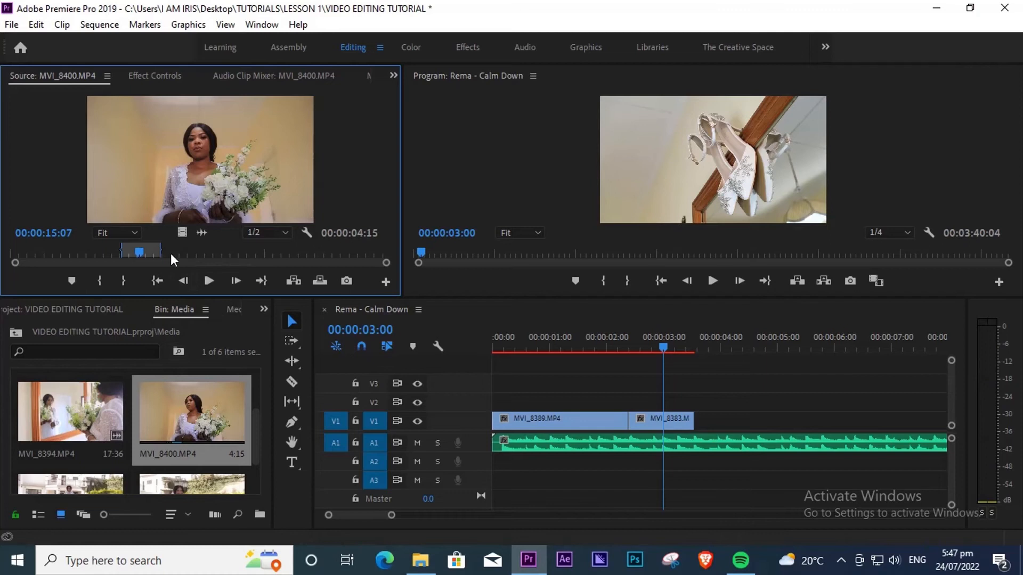
{"action": "left_click_drag", "start_coordinate": [182, 233], "coordinate": [695, 417]}
- Play the sequence from just before MVI_8383.MP4 into MVI_8400.MP4 and stop on the beat at about 00:00:04:15
{"action": "left_click", "coordinate": [625, 353]}
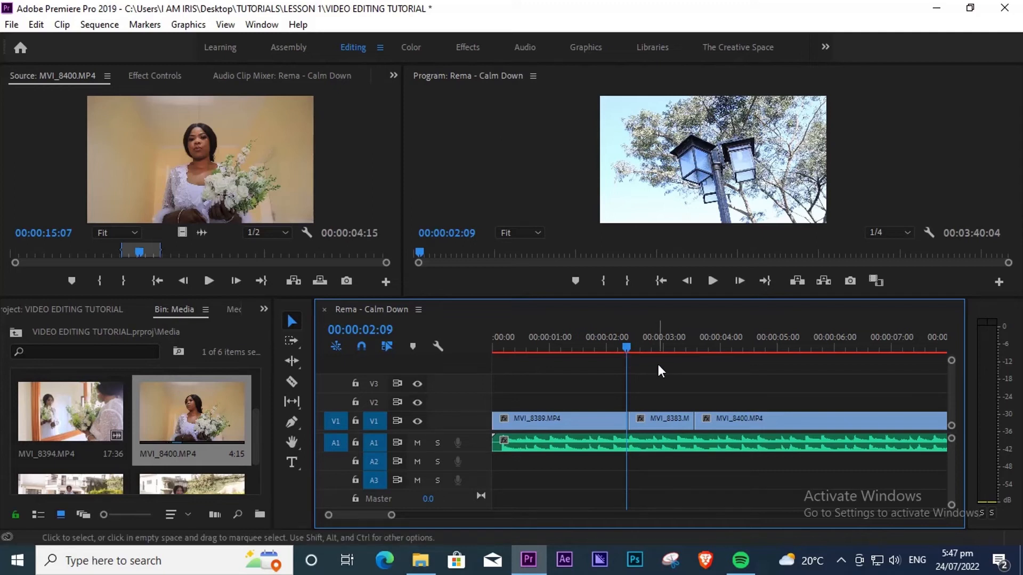
{"action": "left_click_drag", "start_coordinate": [628, 343], "coordinate": [621, 343]}
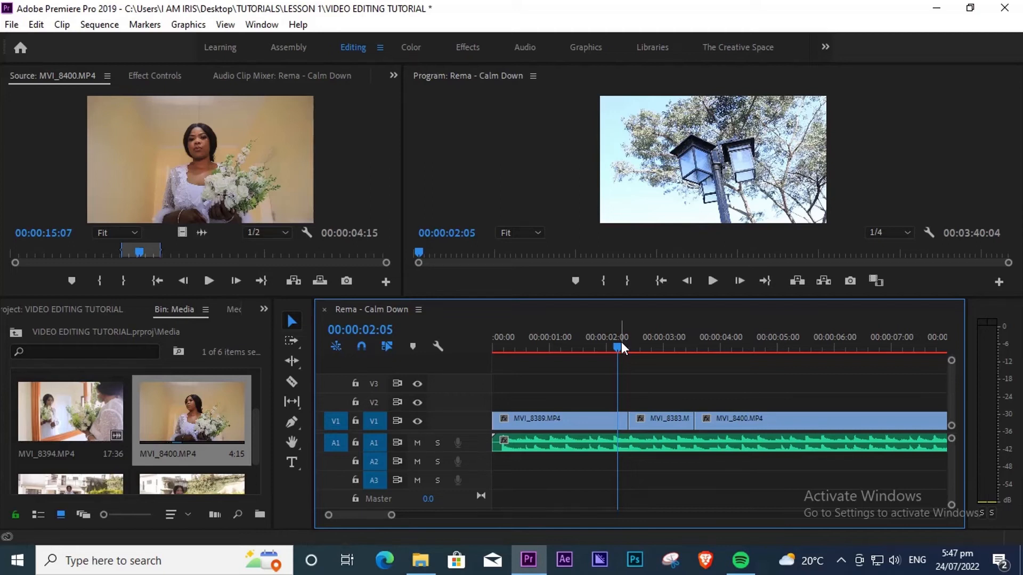
{"action": "key", "text": "space"}
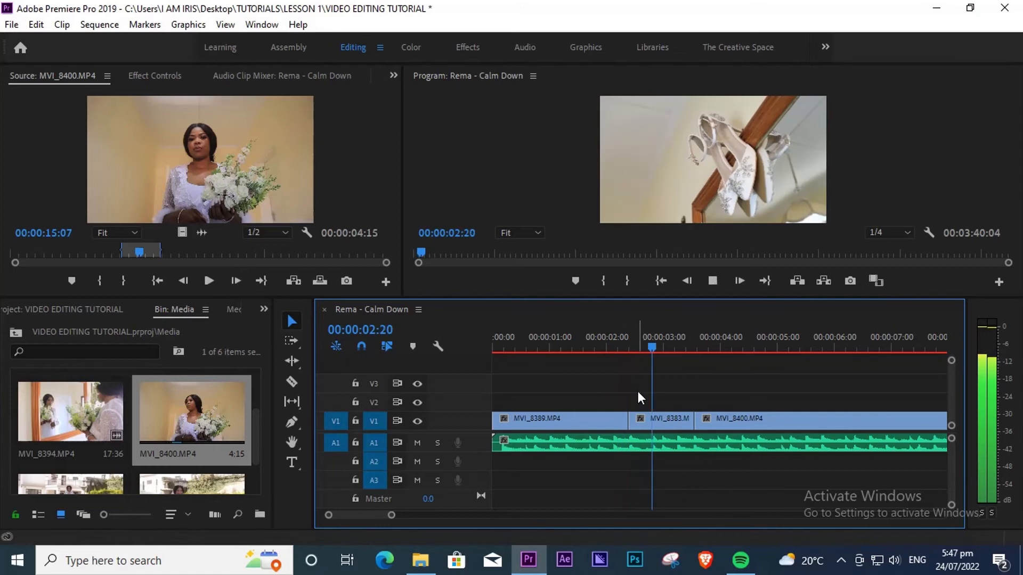
{"action": "key", "text": "space"}
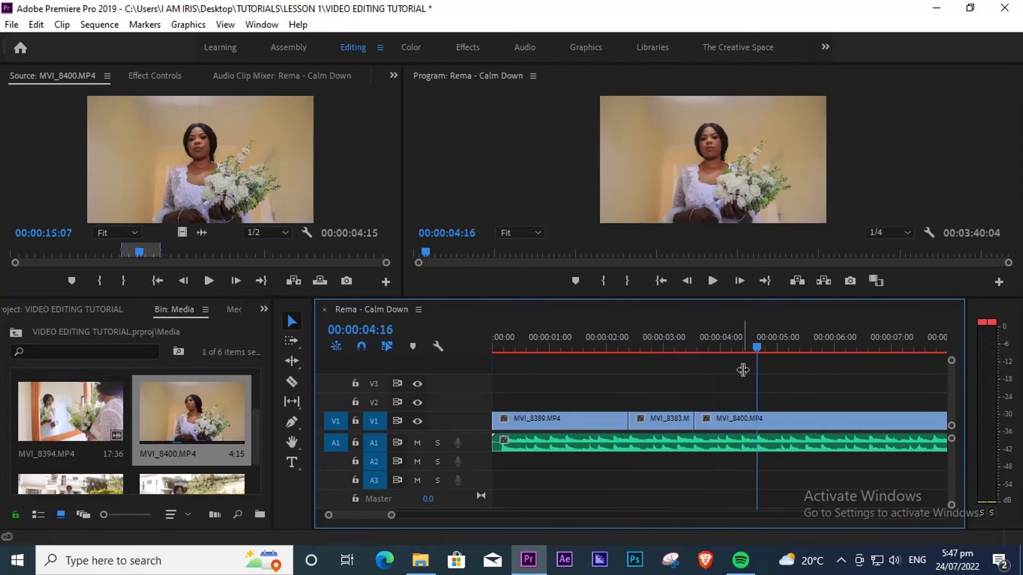
{"action": "left_click", "coordinate": [632, 350]}
{"action": "key", "text": "space"}
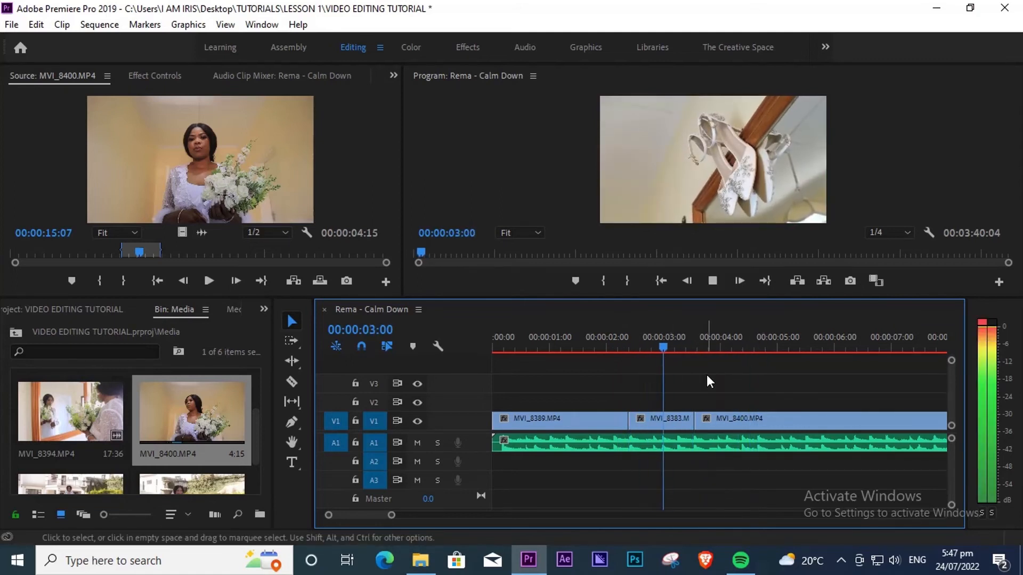
{"action": "key", "text": "space"}
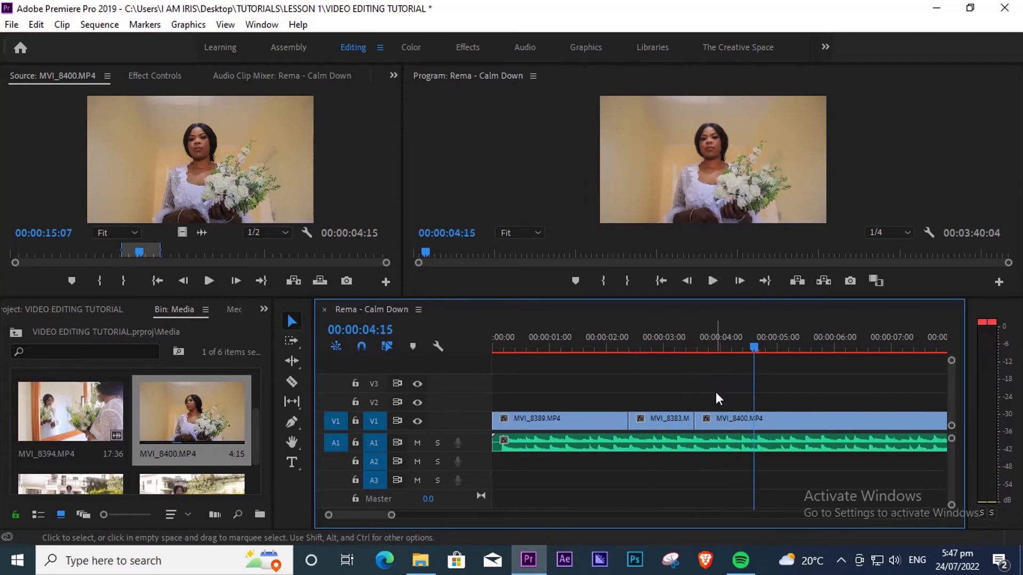
- Razor-cut the MVI_8400.MP4 clip on V1 at 00:00:04:16
{"action": "left_click", "coordinate": [801, 416]}
{"action": "key", "text": "c"}
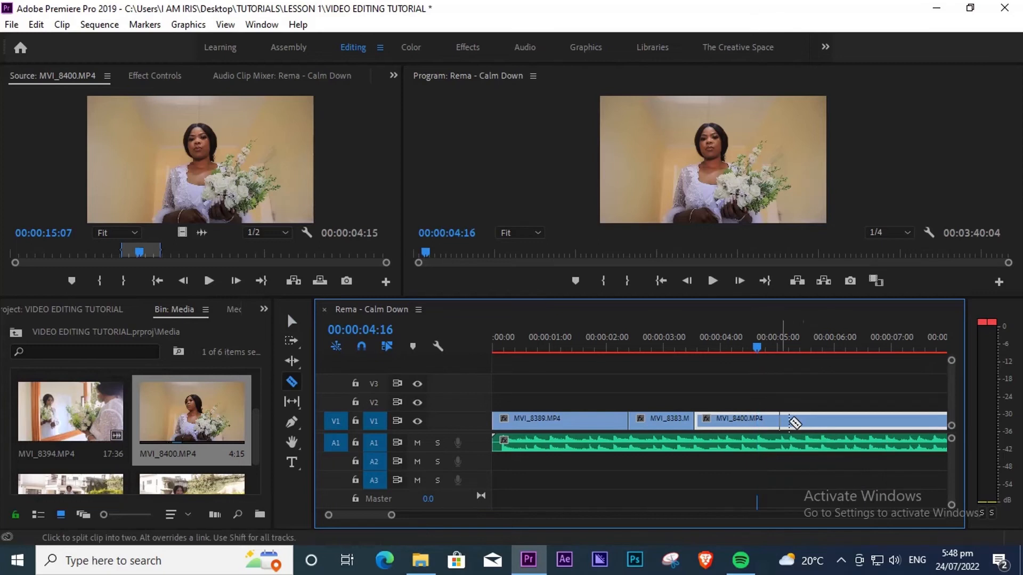
{"action": "left_click", "coordinate": [757, 422]}
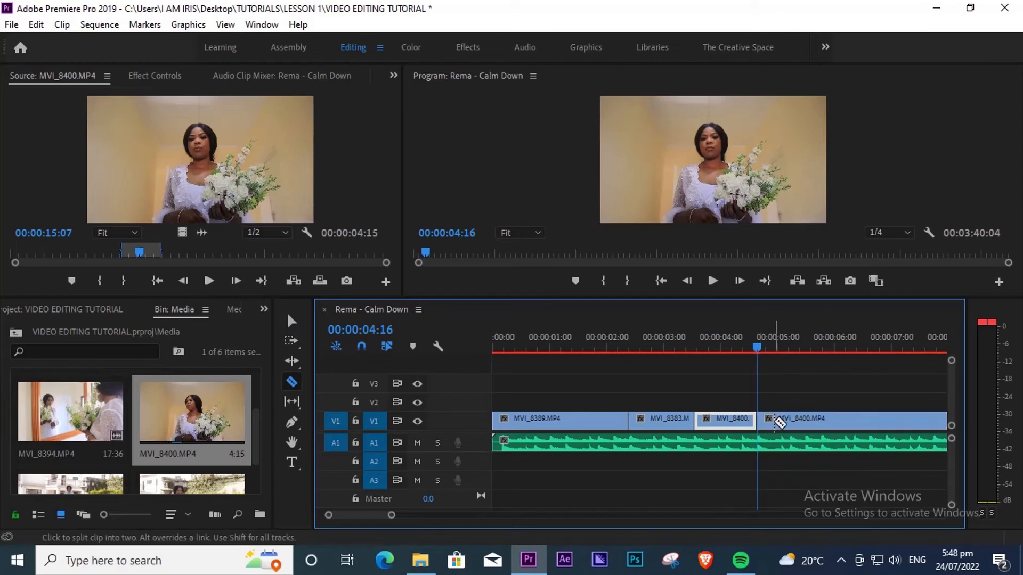
- Delete the MVI_8400.MP4 segment after the cut and save the project
{"action": "key", "text": "v"}
{"action": "left_click", "coordinate": [813, 426]}
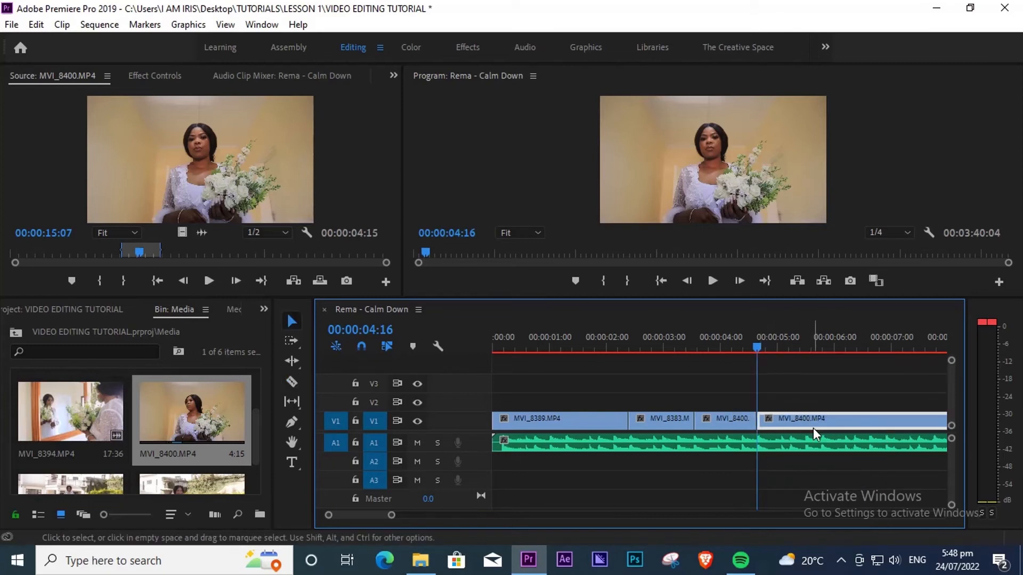
{"action": "key", "text": "Delete"}
{"action": "key", "text": "ctrl+s"}
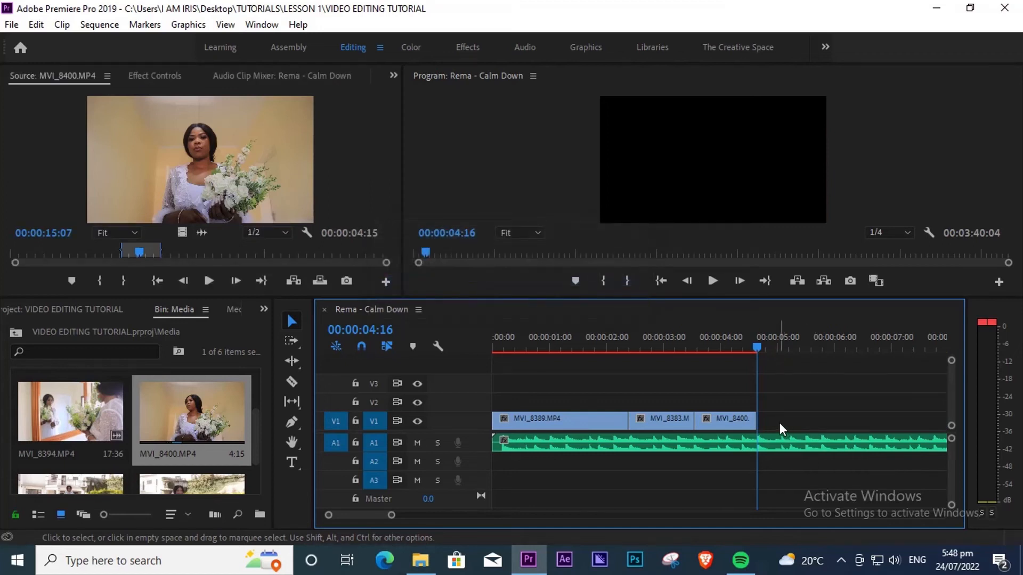
- Play the sequence from the end of MVI_8389.MP4 through the trimmed MVI_8400.MP4 to check the cuts against the beat
{"action": "left_click_drag", "start_coordinate": [750, 344], "coordinate": [586, 368]}
{"action": "key", "text": "space"}
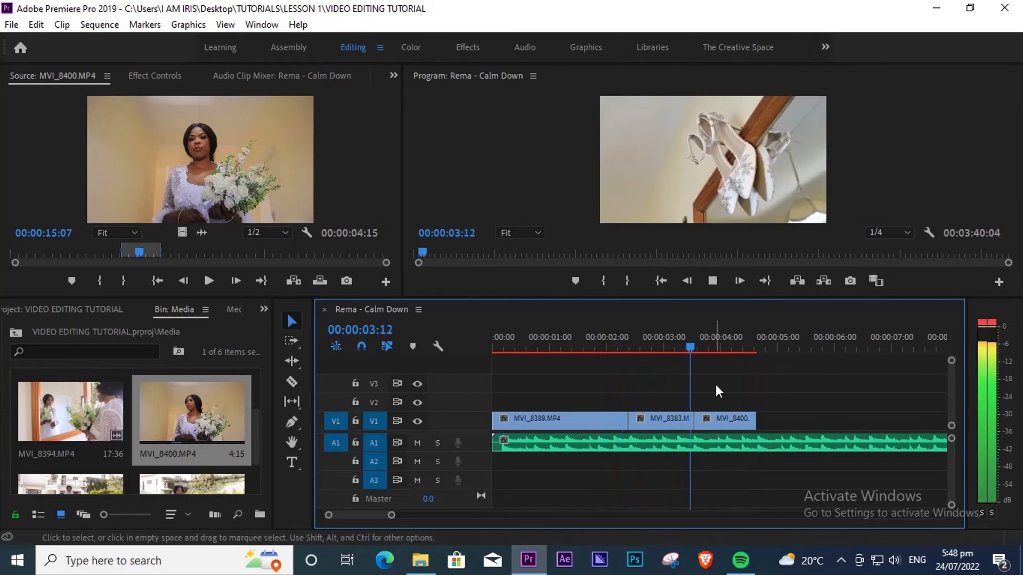
{"action": "key", "text": "space"}
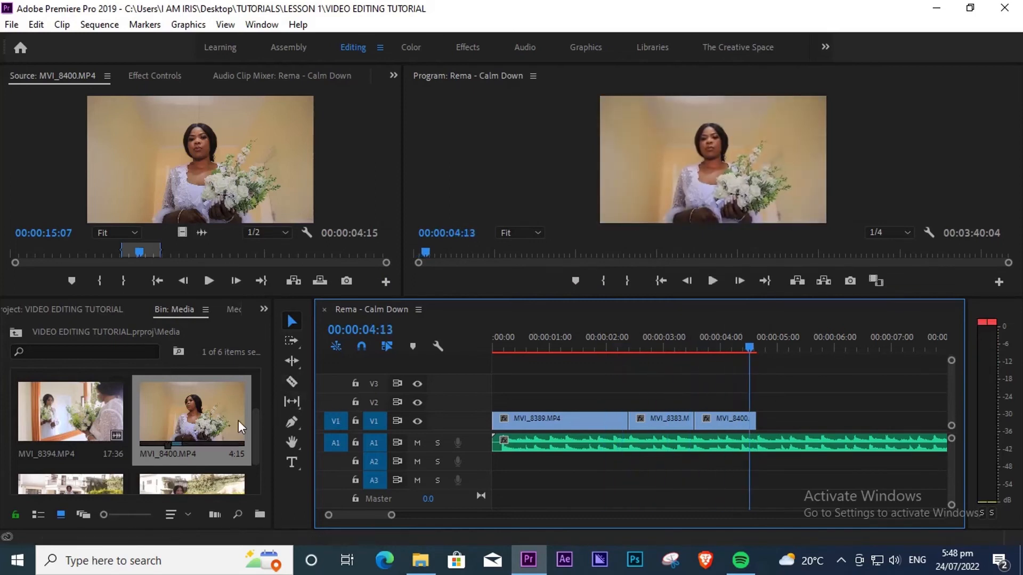
- Load MVI_8394.MP4 from the Media bin into the Source monitor and reinterpret its footage at 25 fps
{"action": "mouse_move", "coordinate": [255, 426]}
{"action": "left_mouse_down"}
{"action": "mouse_move", "coordinate": [251, 465]}
{"action": "mouse_move", "coordinate": [251, 410]}
{"action": "left_mouse_up"}
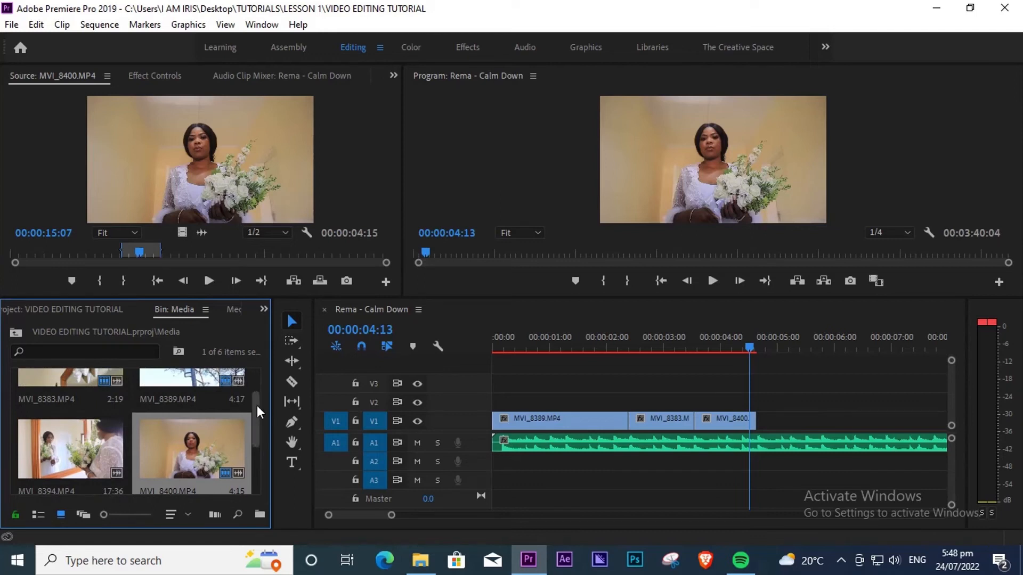
{"action": "double_click", "coordinate": [69, 449]}
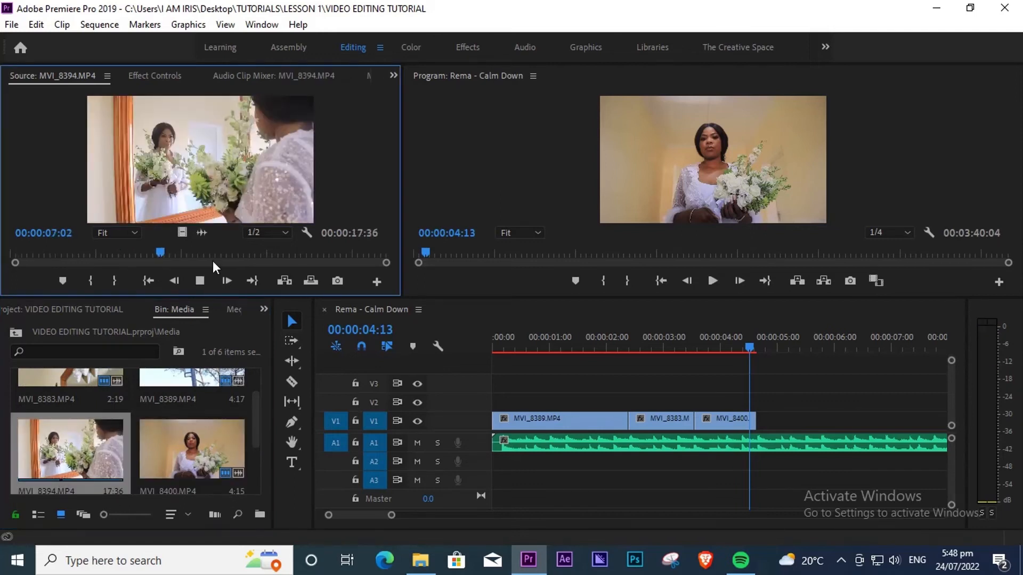
{"action": "left_click", "coordinate": [52, 464]}
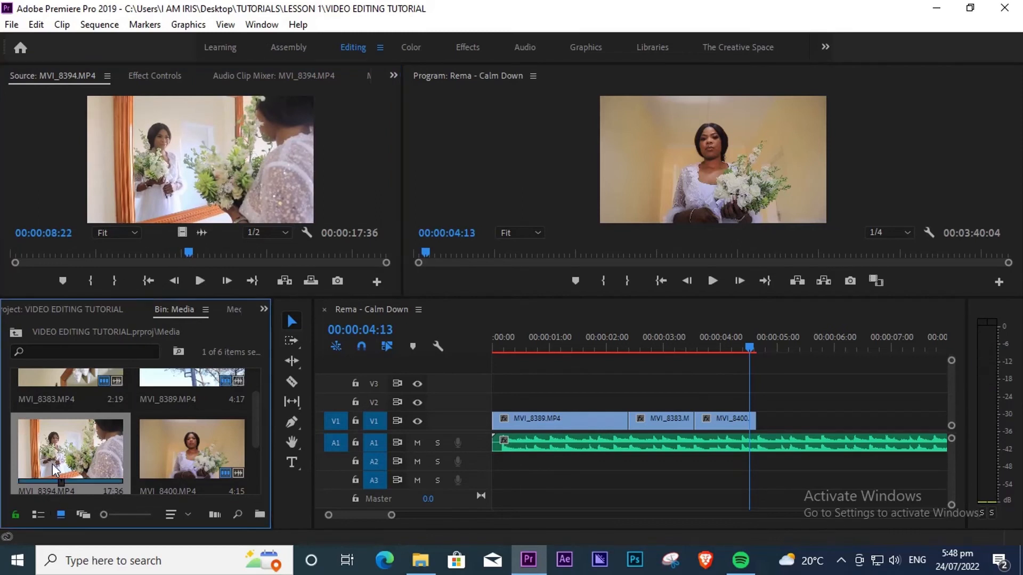
{"action": "right_click", "coordinate": [52, 465]}
{"action": "mouse_move", "coordinate": [196, 175]}
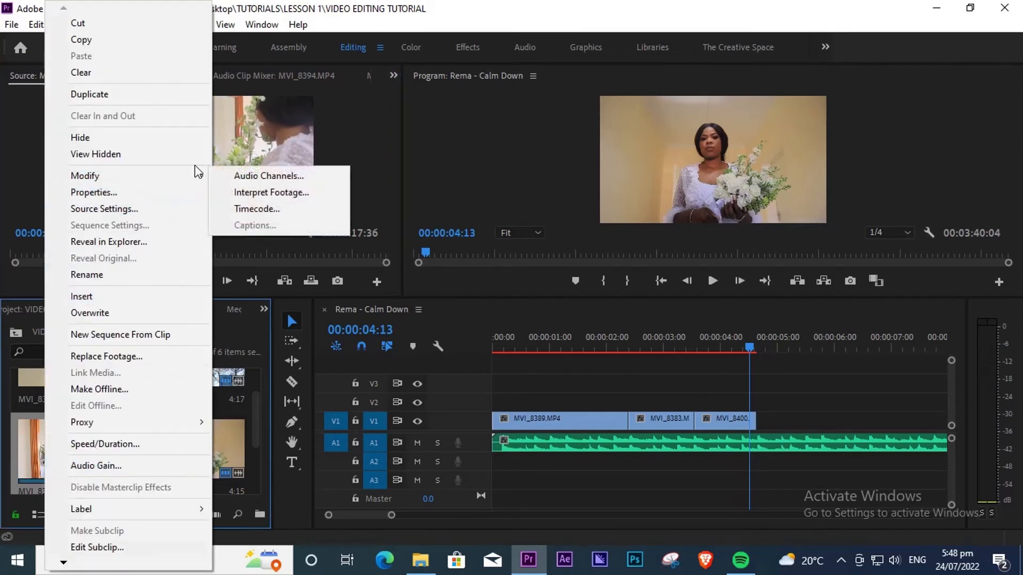
{"action": "left_click", "coordinate": [281, 192]}
{"action": "left_click", "coordinate": [394, 127]}
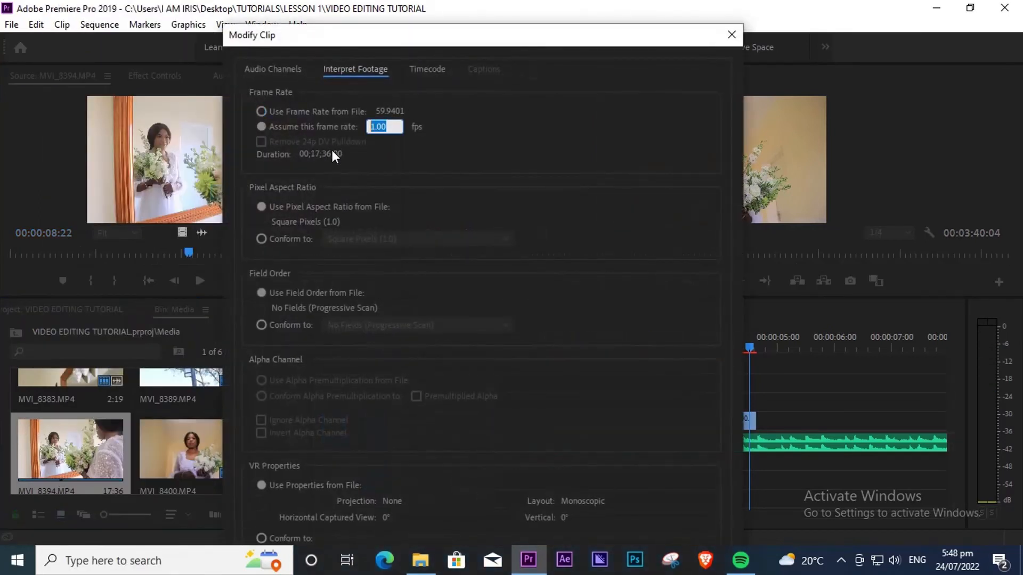
{"action": "type", "text": "25"}
{"action": "key", "text": "Return"}
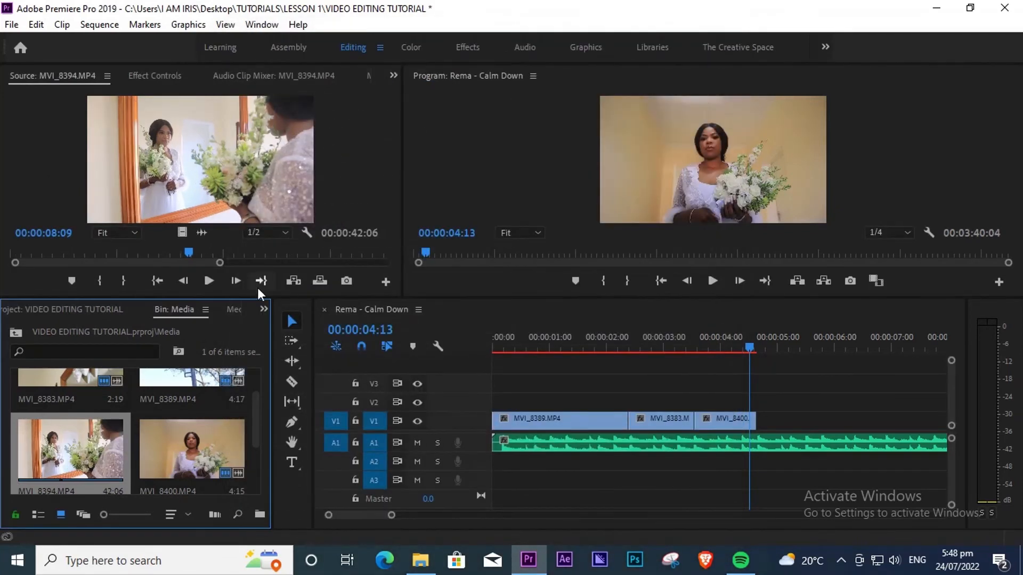
- Preview MVI_8394.MP4 in the Source monitor and mark its In point at 00:00:21:24
{"action": "left_click", "coordinate": [225, 261]}
{"action": "left_click_drag", "start_coordinate": [291, 258], "coordinate": [110, 267]}
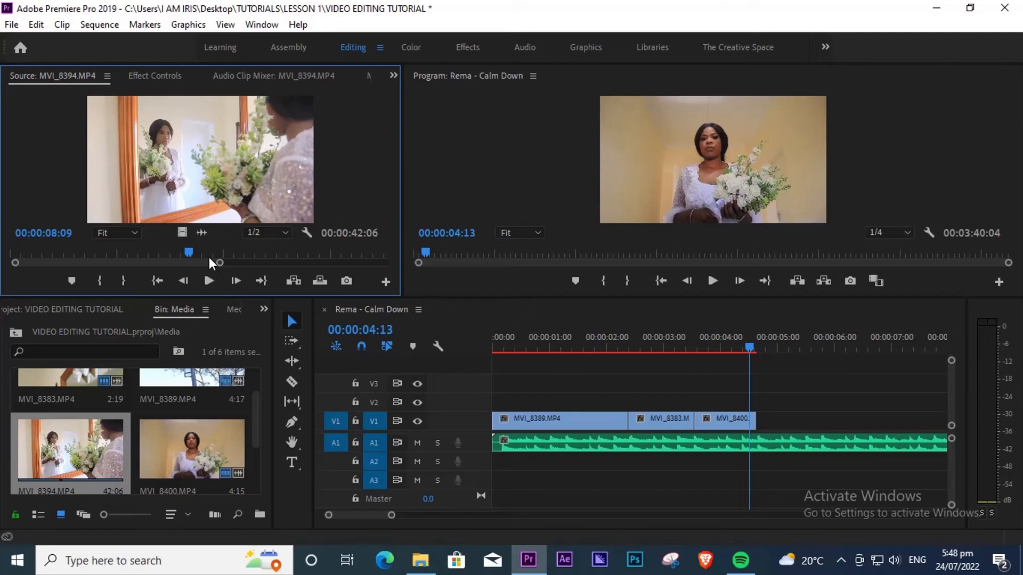
{"action": "left_click_drag", "start_coordinate": [220, 263], "coordinate": [302, 262]}
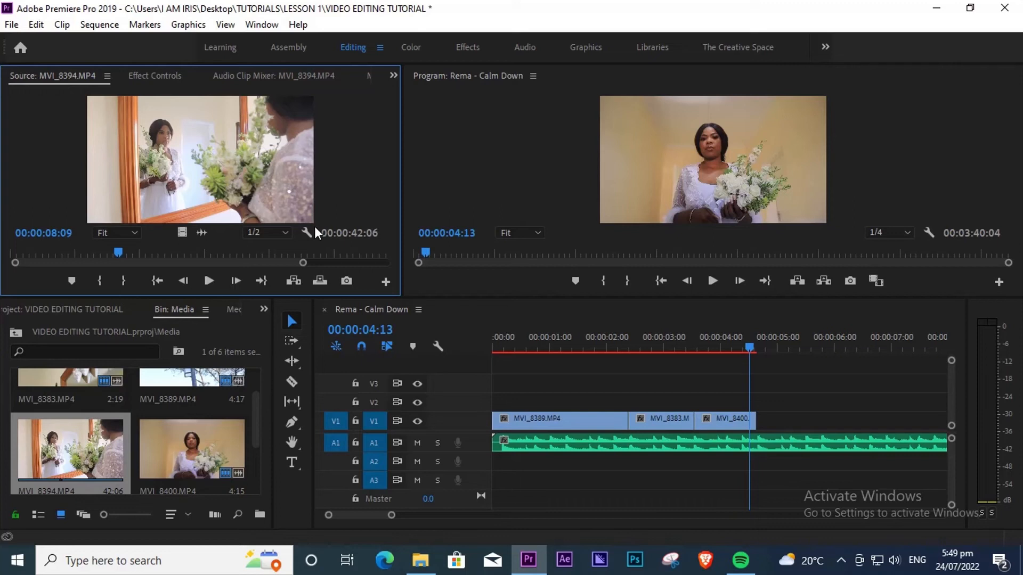
{"action": "left_click_drag", "start_coordinate": [119, 252], "coordinate": [108, 253]}
{"action": "key", "text": "space"}
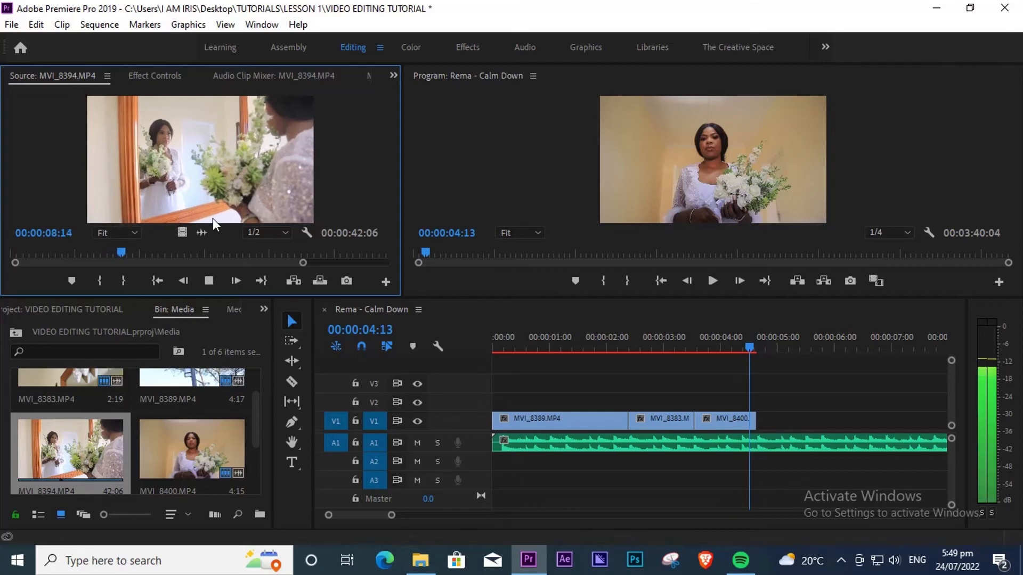
{"action": "left_click_drag", "start_coordinate": [143, 250], "coordinate": [290, 226]}
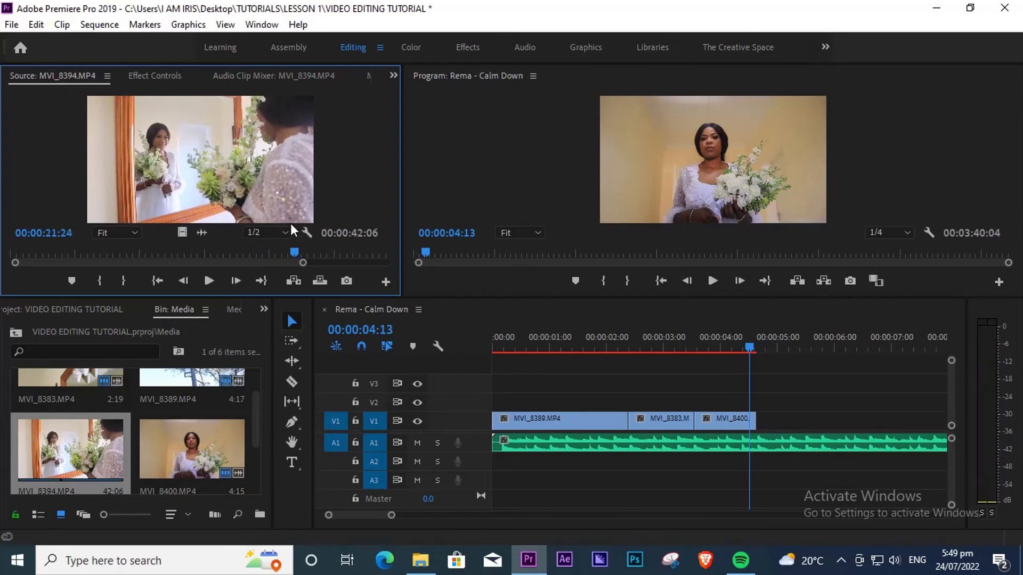
{"action": "key", "text": "i"}
- Mark the Out point of MVI_8394.MP4 at 00:00:27:03 and place only its video on V1 directly after MVI_8400.MP4
{"action": "key", "text": "space"}
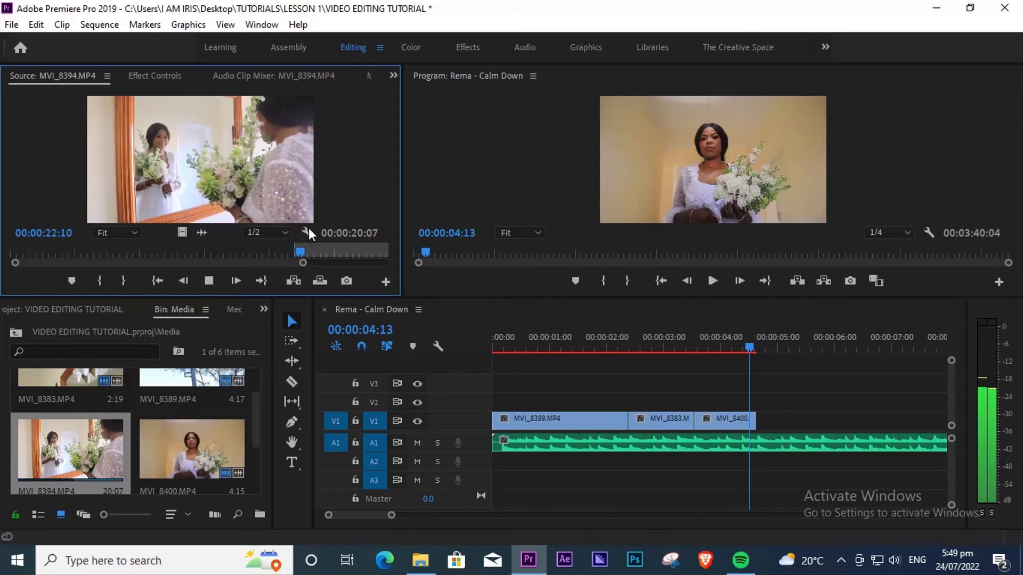
{"action": "left_click_drag", "start_coordinate": [313, 251], "coordinate": [362, 241]}
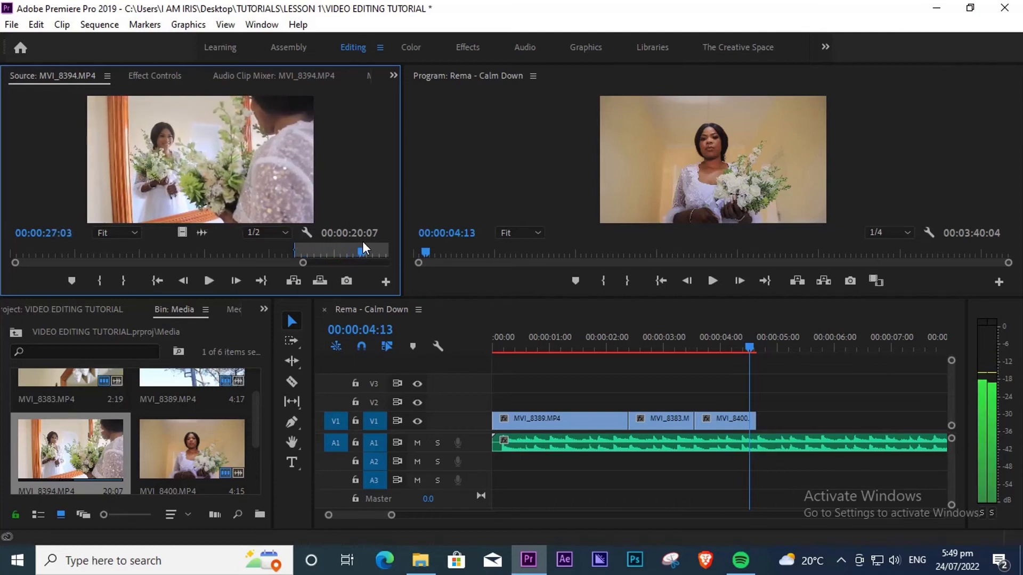
{"action": "key", "text": "o"}
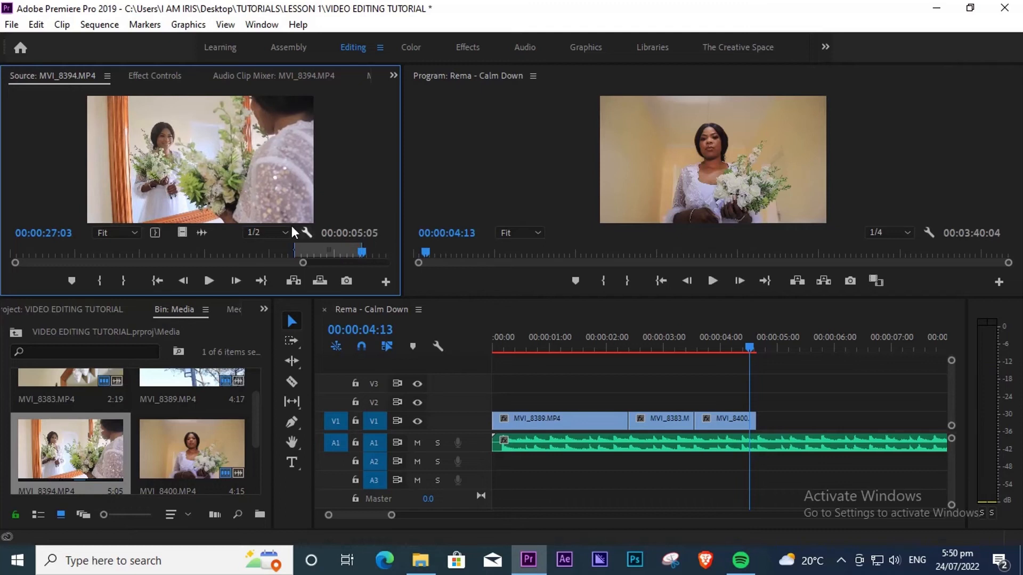
{"action": "left_click_drag", "start_coordinate": [184, 234], "coordinate": [759, 424]}
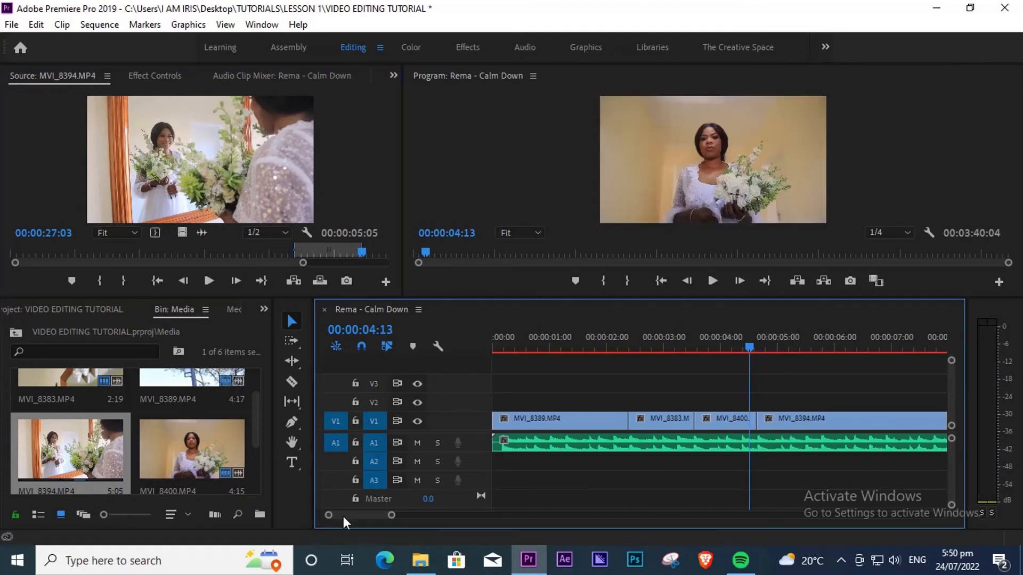
{"action": "mouse_move", "coordinate": [391, 515]}
{"action": "left_mouse_down"}
{"action": "mouse_move", "coordinate": [413, 517]}
{"action": "mouse_move", "coordinate": [400, 515]}
{"action": "left_mouse_up"}
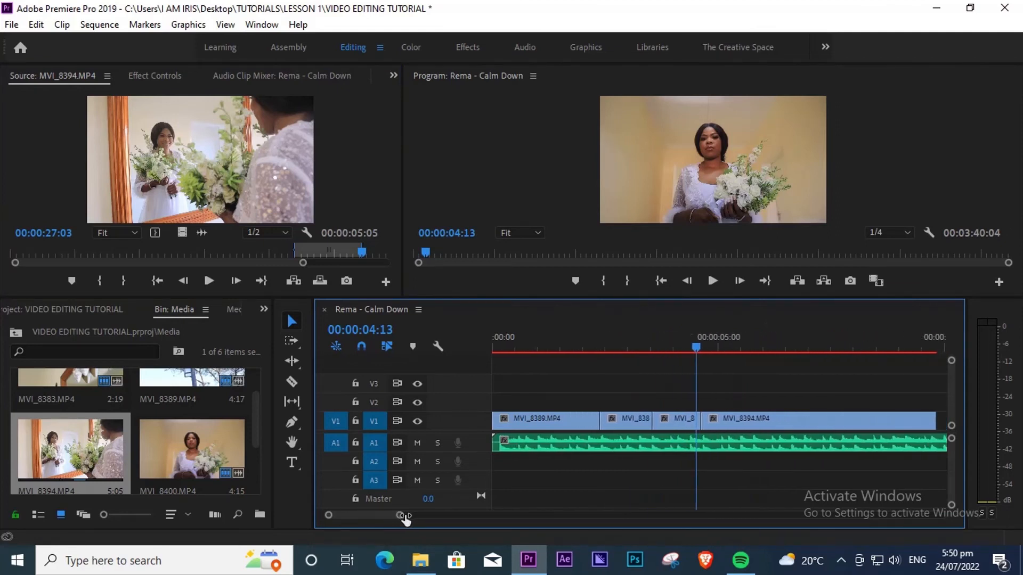
- Play the sequence across the cut from MVI_8400.MP4 into MVI_8394.MP4 to check it against the beat
{"action": "left_click_drag", "start_coordinate": [698, 348], "coordinate": [681, 345]}
{"action": "key", "text": "space"}
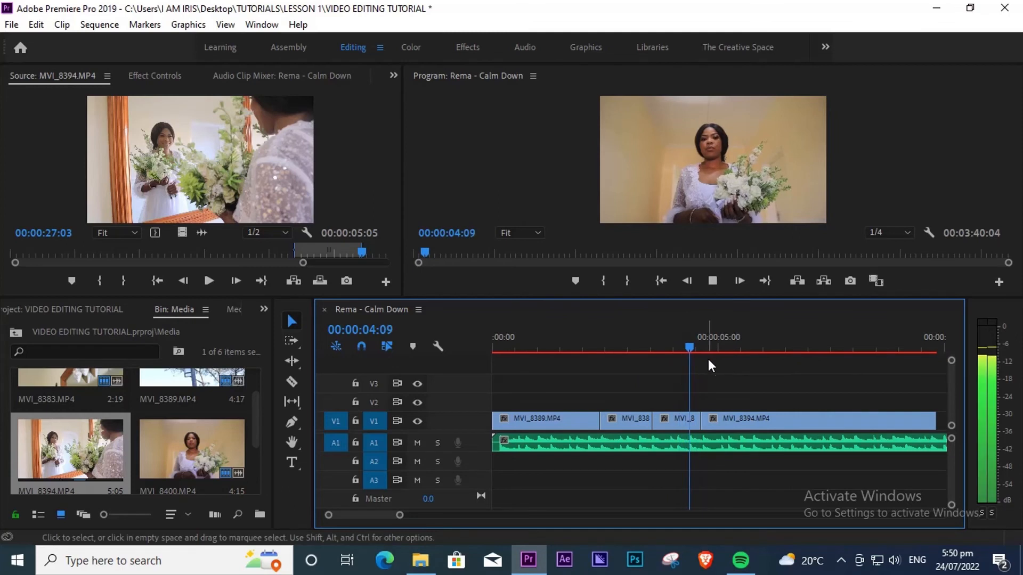
{"action": "left_click", "coordinate": [619, 348]}
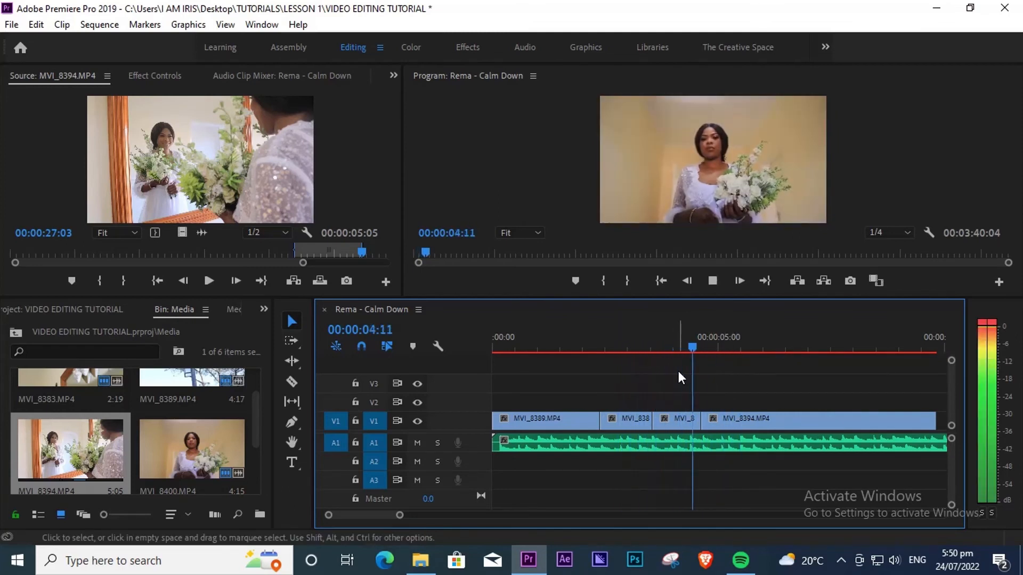
{"action": "key", "text": "space"}
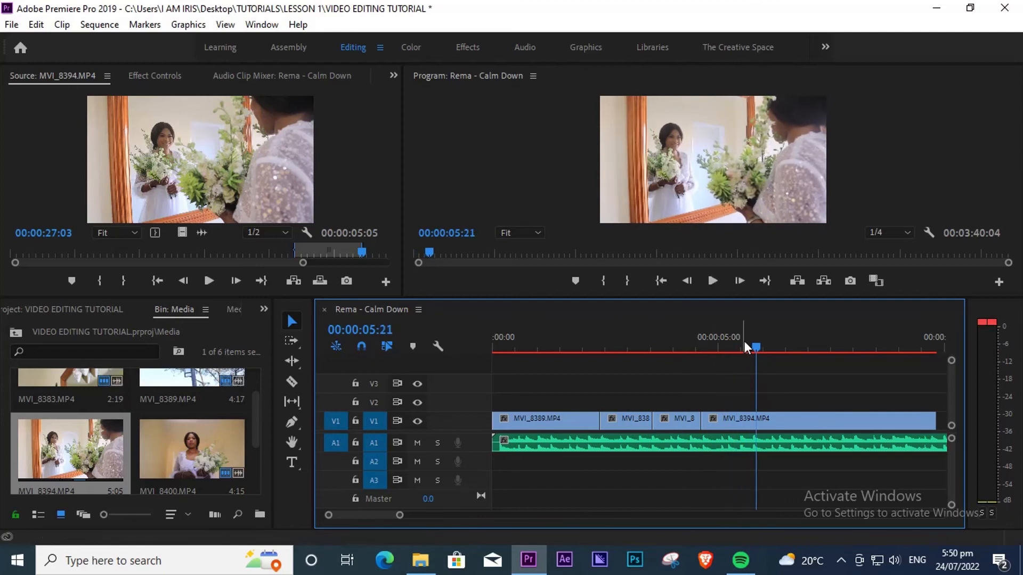
- Trim MVI_8394.MP4 on V1 to end at 00:00:07:19, cut about one second off its start, and ripple delete the gap before it
{"action": "left_click_drag", "start_coordinate": [399, 512], "coordinate": [428, 515]}
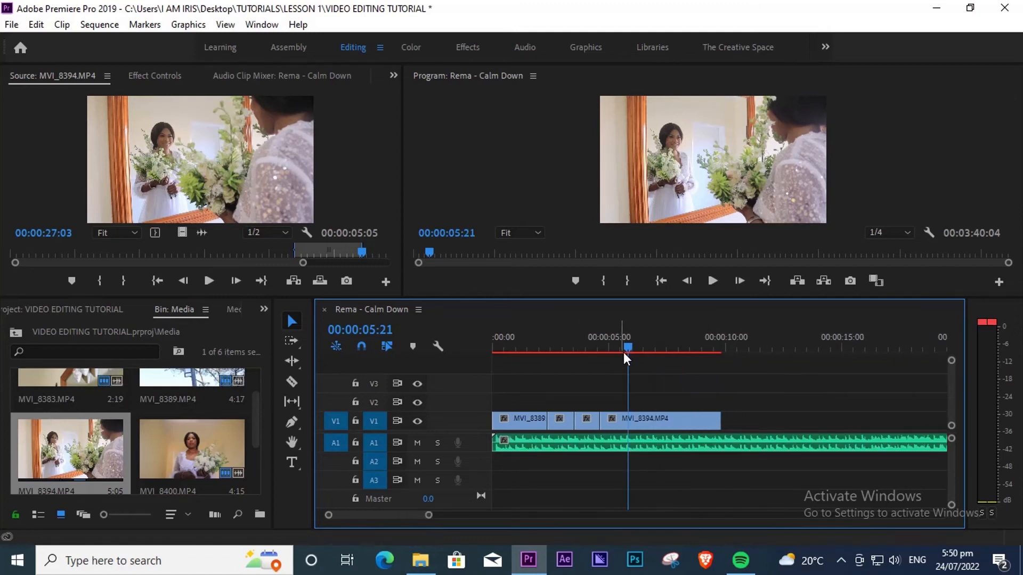
{"action": "left_click_drag", "start_coordinate": [633, 346], "coordinate": [675, 345]}
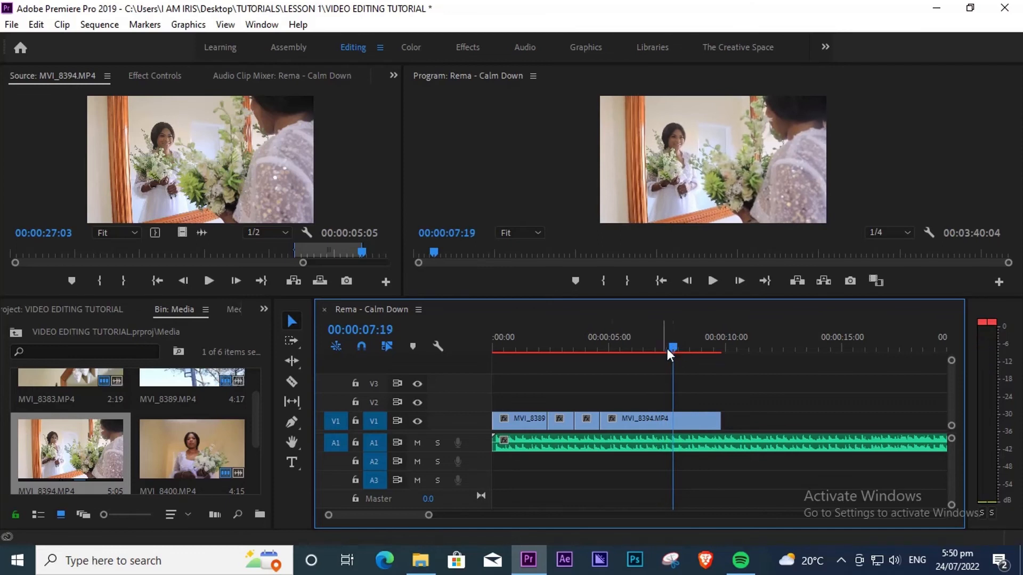
{"action": "left_click_drag", "start_coordinate": [606, 424], "coordinate": [638, 426]}
{"action": "left_click", "coordinate": [610, 420]}
{"action": "right_click", "coordinate": [610, 420]}
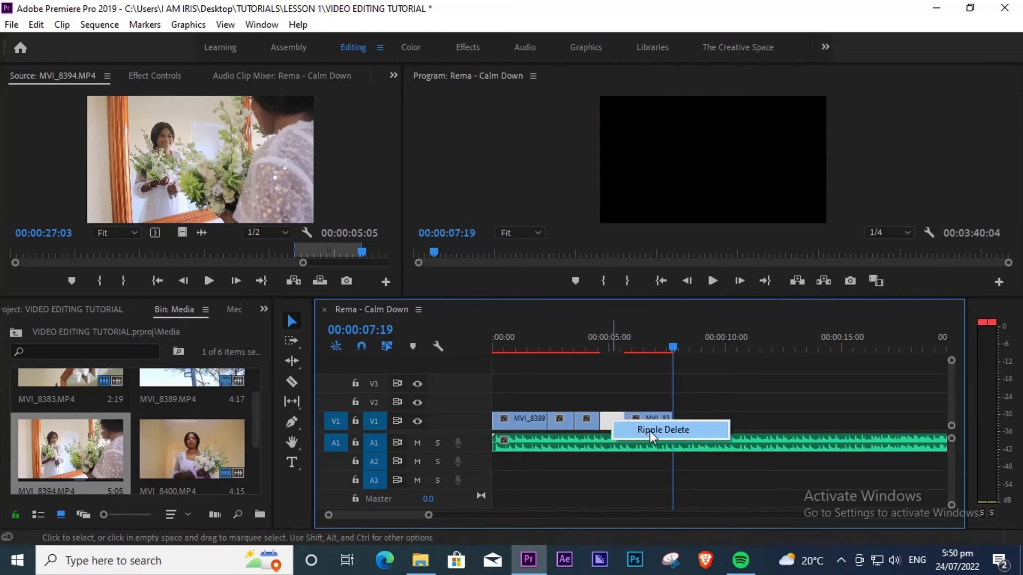
{"action": "left_click", "coordinate": [650, 431]}
- Play the sequence into MVI_8394.MP4 and trim the clip's end on V1 to the beat at 00:00:05:18
{"action": "left_click", "coordinate": [600, 349]}
{"action": "left_click", "coordinate": [584, 349]}
{"action": "key", "text": "space"}
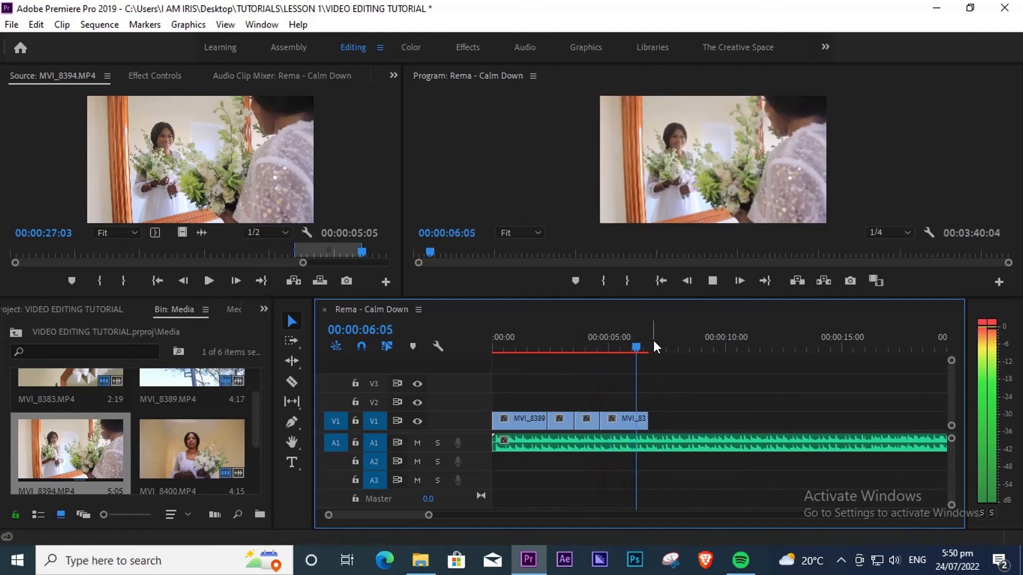
{"action": "left_click", "coordinate": [584, 350]}
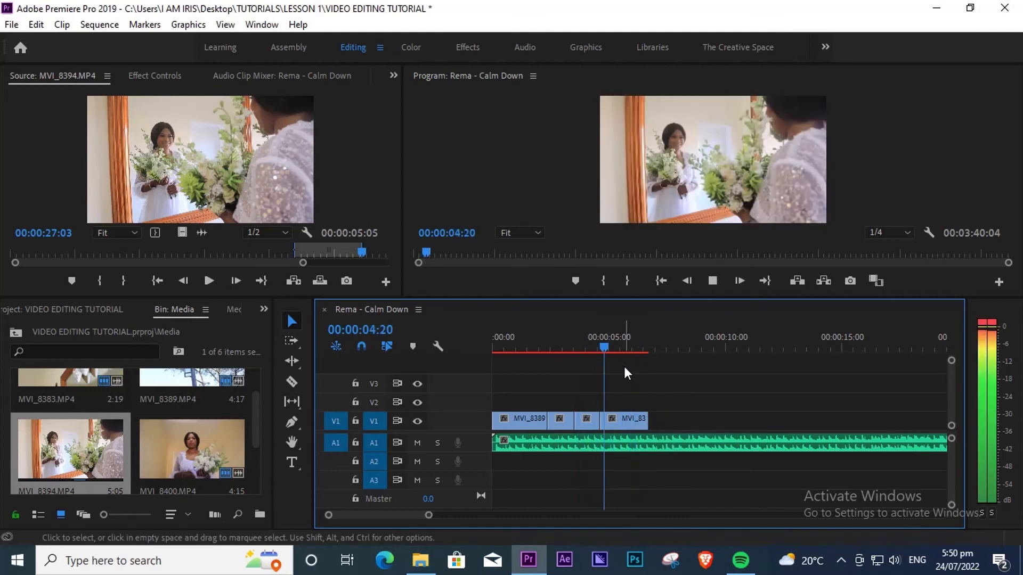
{"action": "key", "text": "space"}
{"action": "left_click_drag", "start_coordinate": [646, 425], "coordinate": [626, 425]}
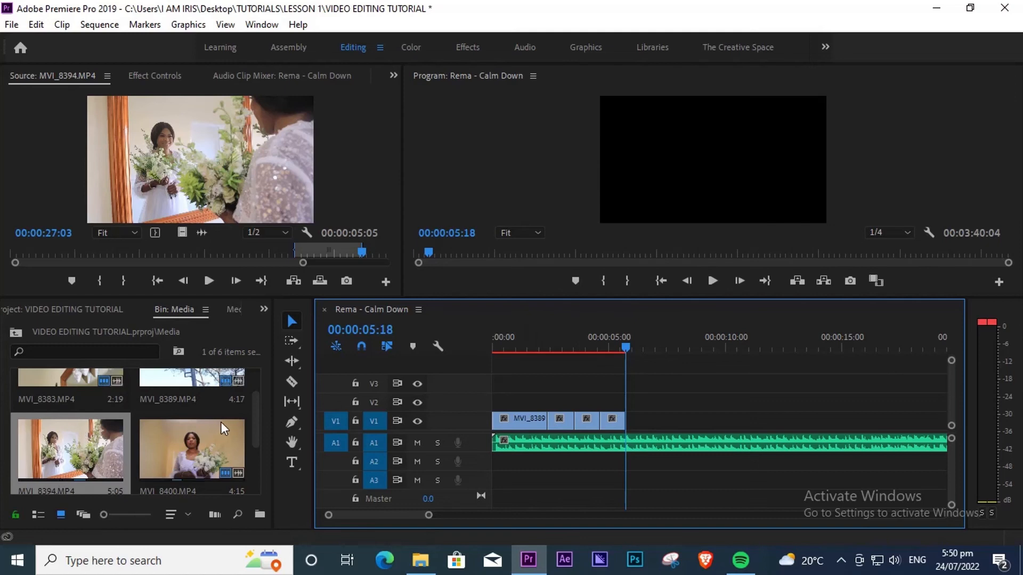
- Check the frame rate of MVI_8427.MOV from the Media bin in its file properties
{"action": "left_click_drag", "start_coordinate": [257, 422], "coordinate": [263, 468]}
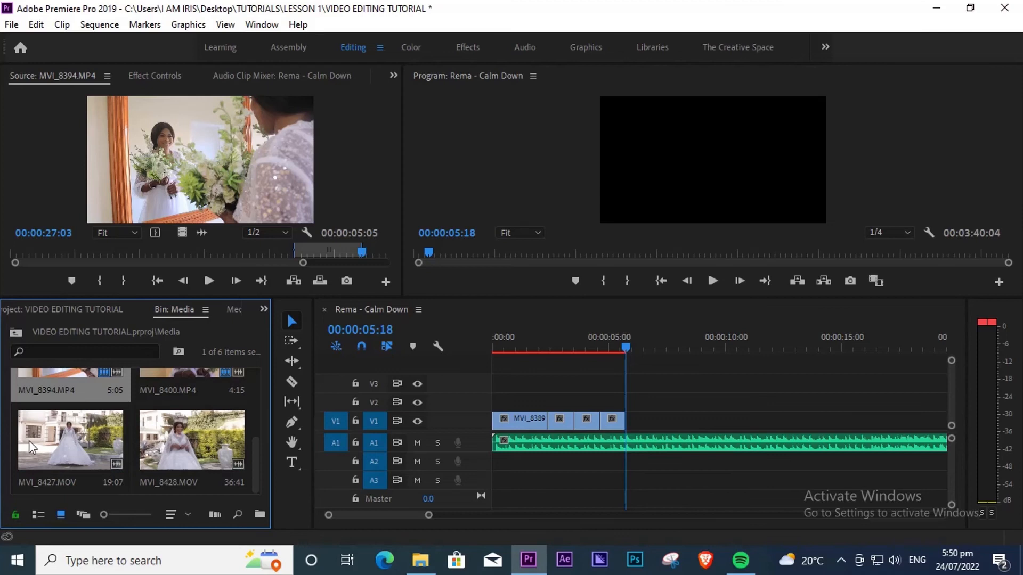
{"action": "left_click", "coordinate": [63, 443]}
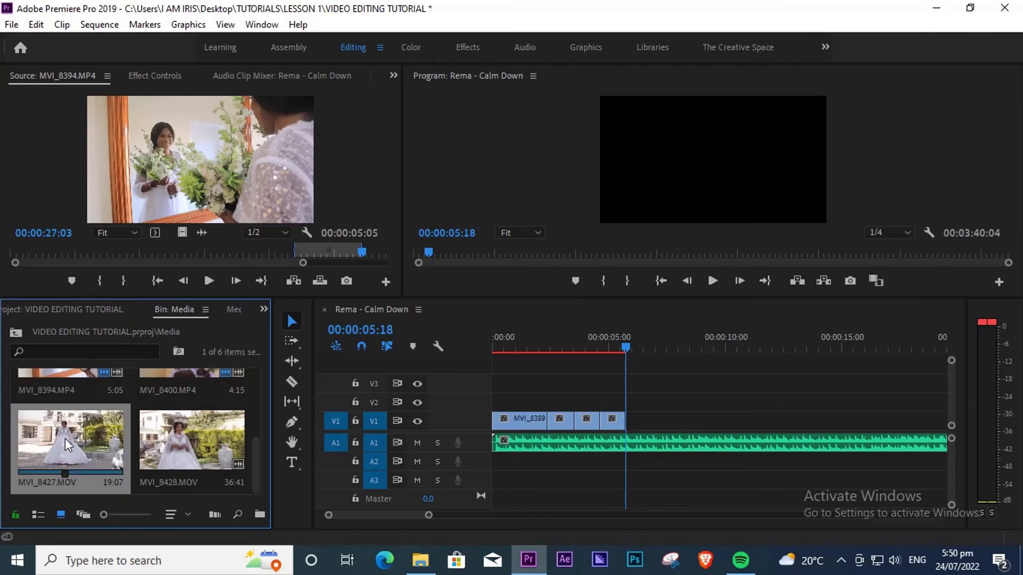
{"action": "right_click", "coordinate": [65, 437]}
{"action": "left_click", "coordinate": [120, 195]}
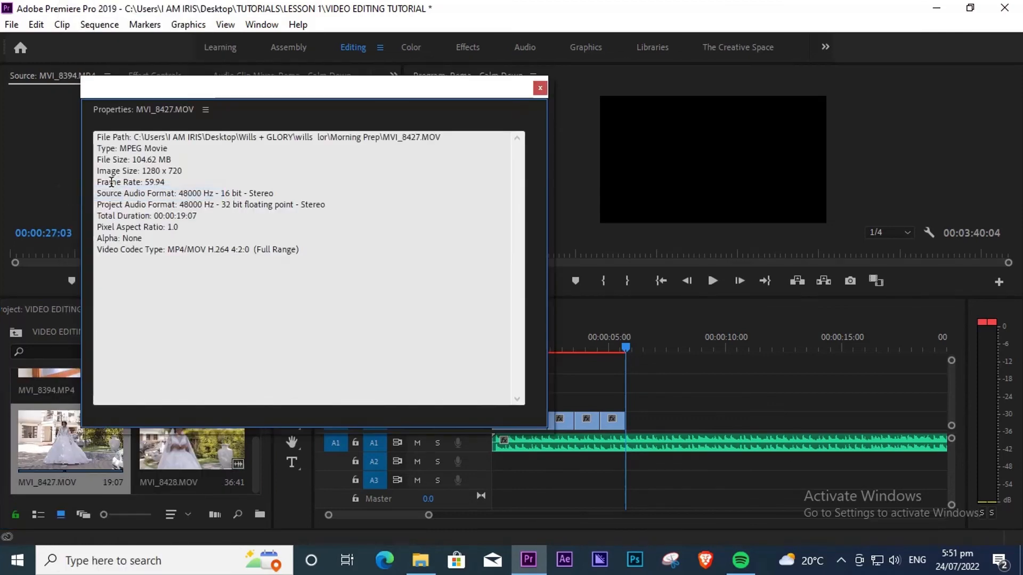
{"action": "left_click", "coordinate": [540, 89]}
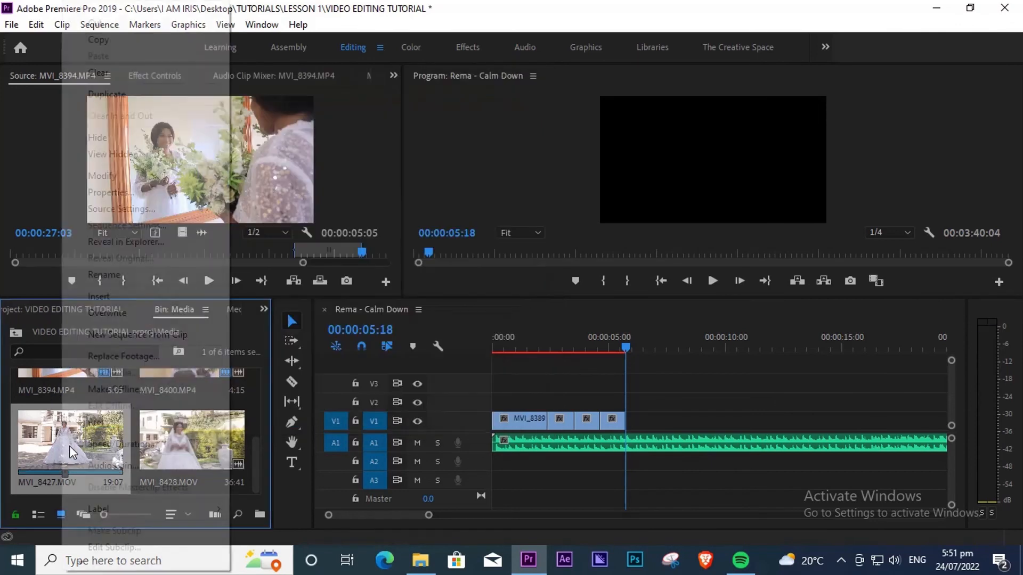
- Reinterpret the footage of MVI_8427.MOV with an assumed frame rate of 25 fps
{"action": "right_click", "coordinate": [70, 446]}
{"action": "mouse_move", "coordinate": [134, 184]}
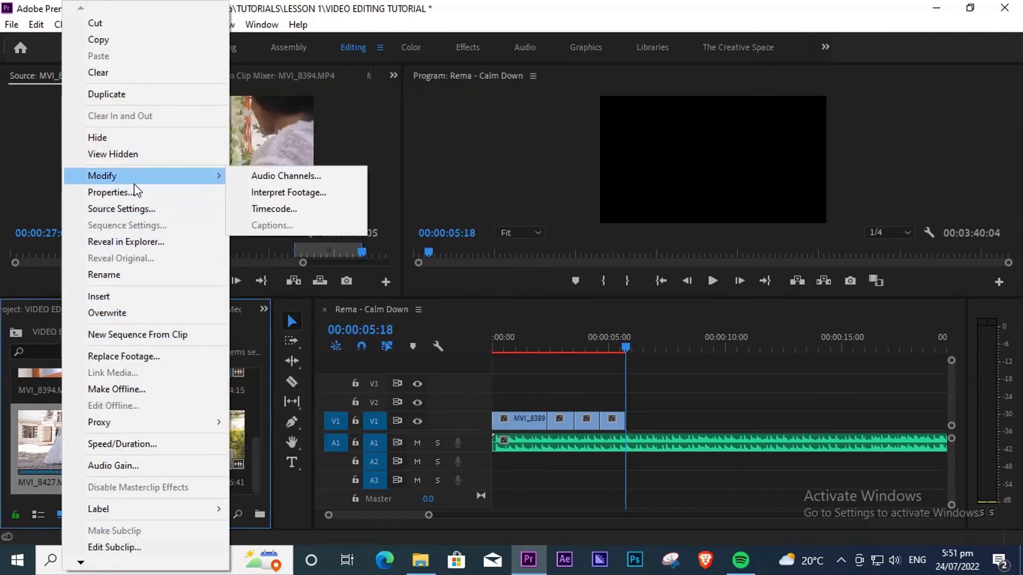
{"action": "left_click", "coordinate": [337, 191]}
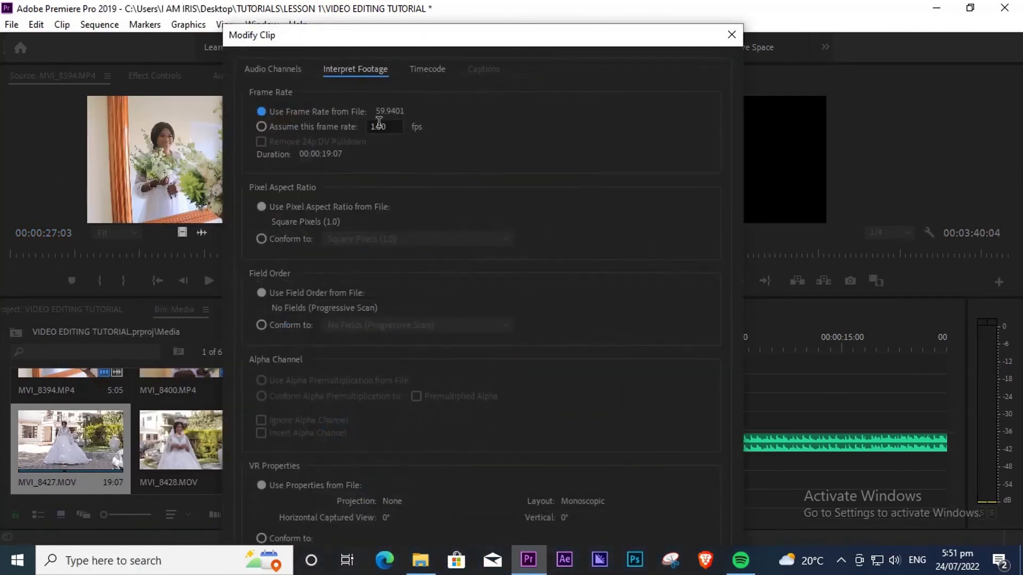
{"action": "left_click", "coordinate": [261, 126]}
{"action": "type", "text": "25"}
{"action": "key", "text": "Return"}
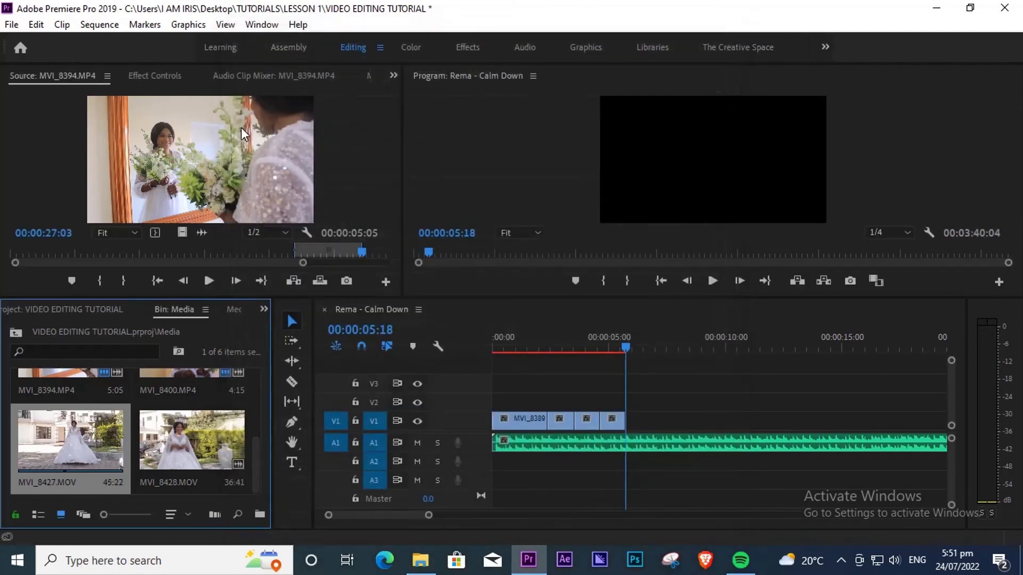
- Load MVI_8427.MOV into the Source monitor, preview it and mark its In point at 00:00:17:07
{"action": "double_click", "coordinate": [71, 439]}
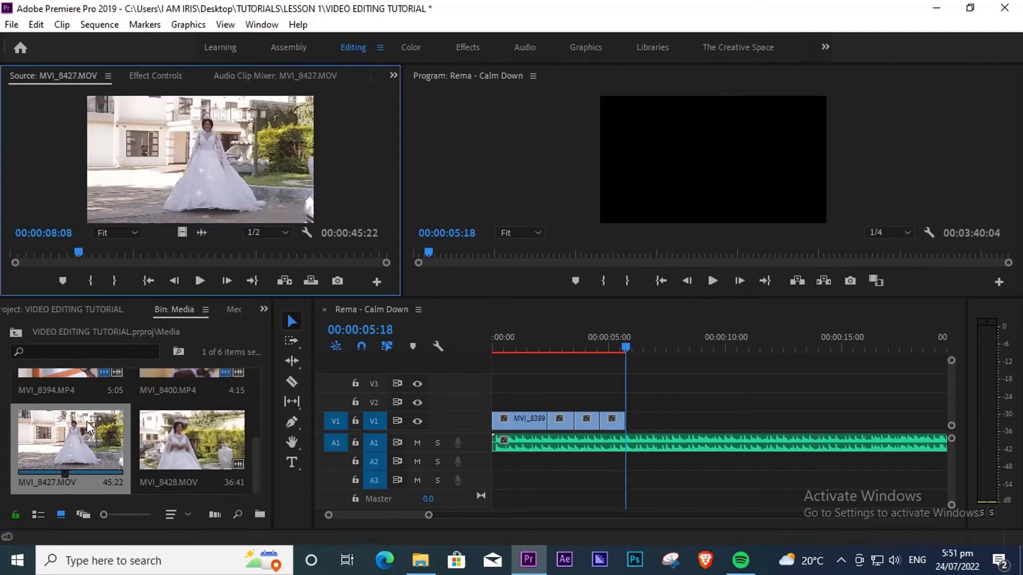
{"action": "key", "text": "space"}
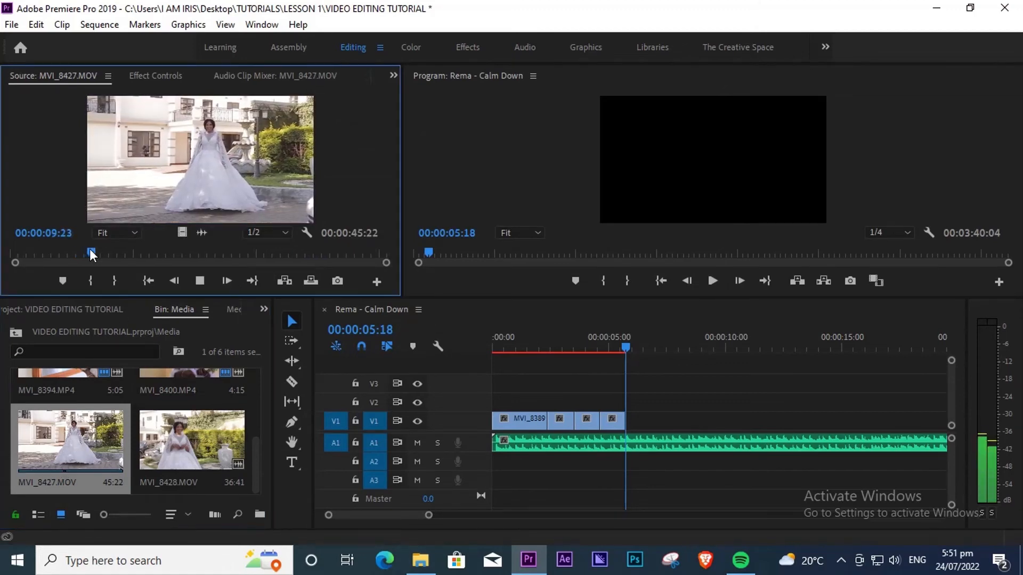
{"action": "left_click", "coordinate": [159, 252]}
{"action": "key", "text": "space"}
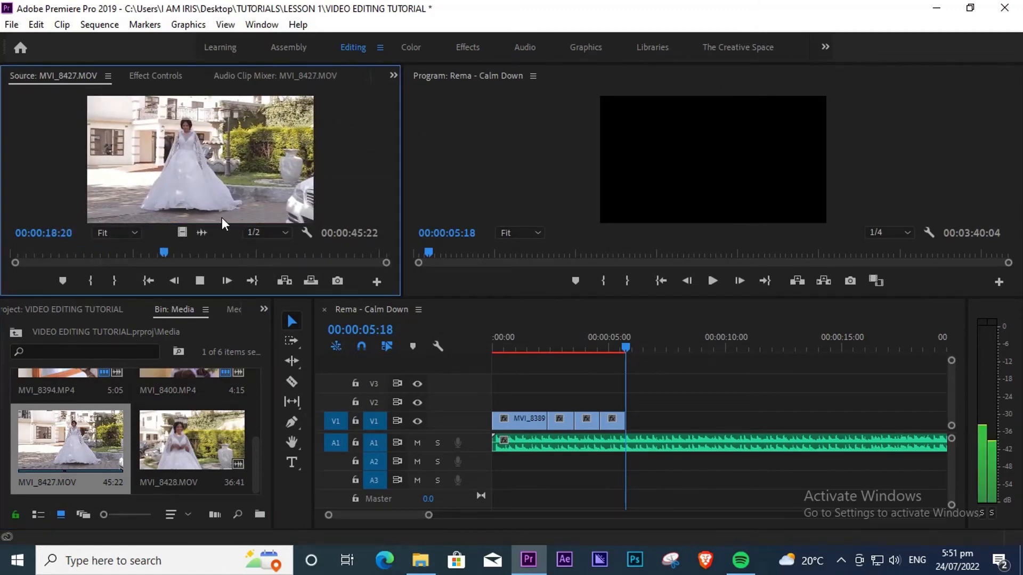
{"action": "left_click", "coordinate": [160, 254]}
{"action": "mouse_move", "coordinate": [160, 253]}
{"action": "left_mouse_down"}
{"action": "mouse_move", "coordinate": [257, 236]}
{"action": "mouse_move", "coordinate": [140, 275]}
{"action": "mouse_move", "coordinate": [183, 235]}
{"action": "mouse_move", "coordinate": [158, 264]}
{"action": "mouse_move", "coordinate": [132, 247]}
{"action": "mouse_move", "coordinate": [146, 242]}
{"action": "left_mouse_up"}
{"action": "key", "text": "space"}
{"action": "key", "text": "space"}
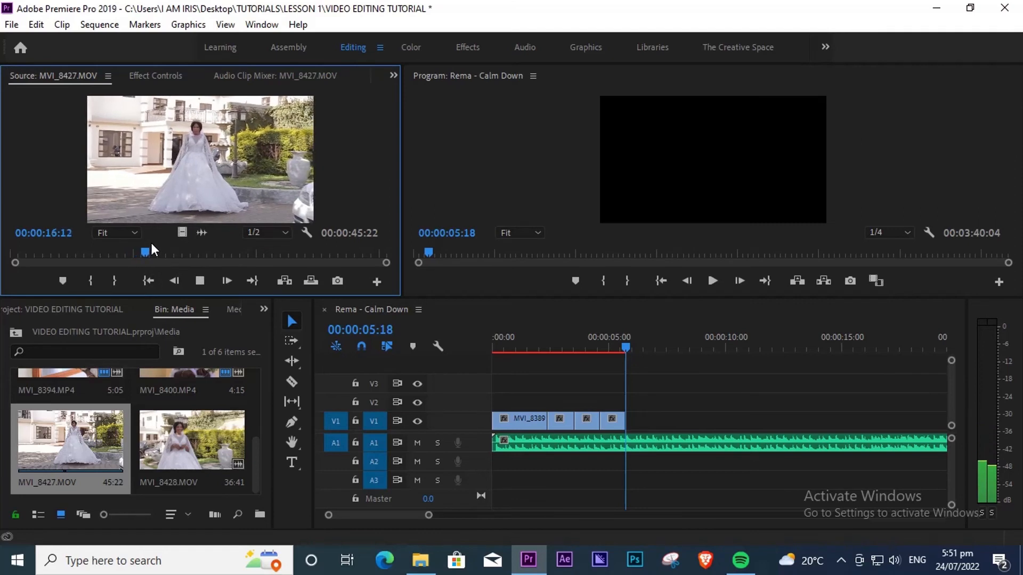
{"action": "key", "text": "space"}
{"action": "key", "text": "i"}
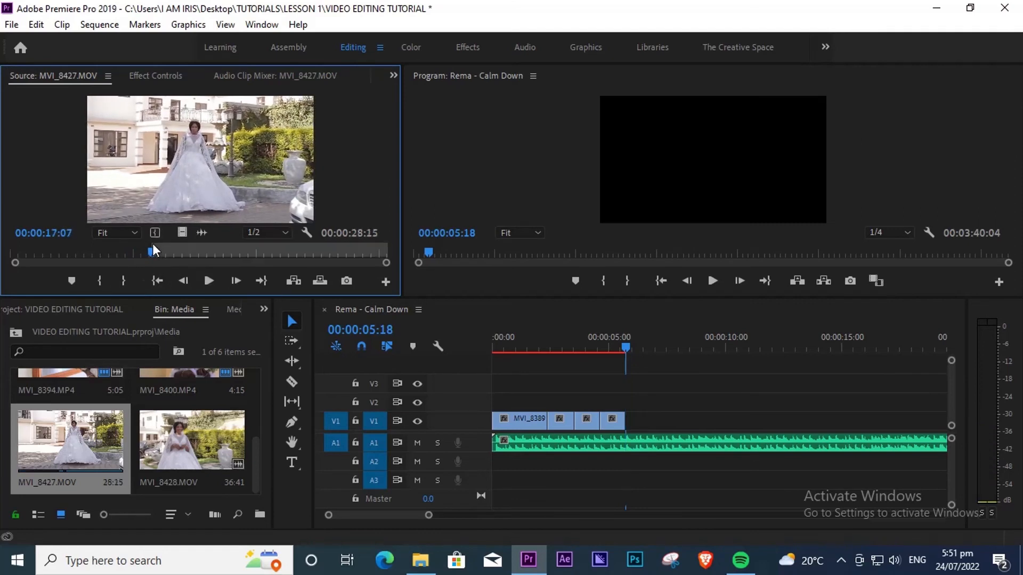
- Mark the Out point of MVI_8427.MOV at 00:00:21:04 and place only its video on V1 directly after MVI_8394.MP4
{"action": "key", "text": "space"}
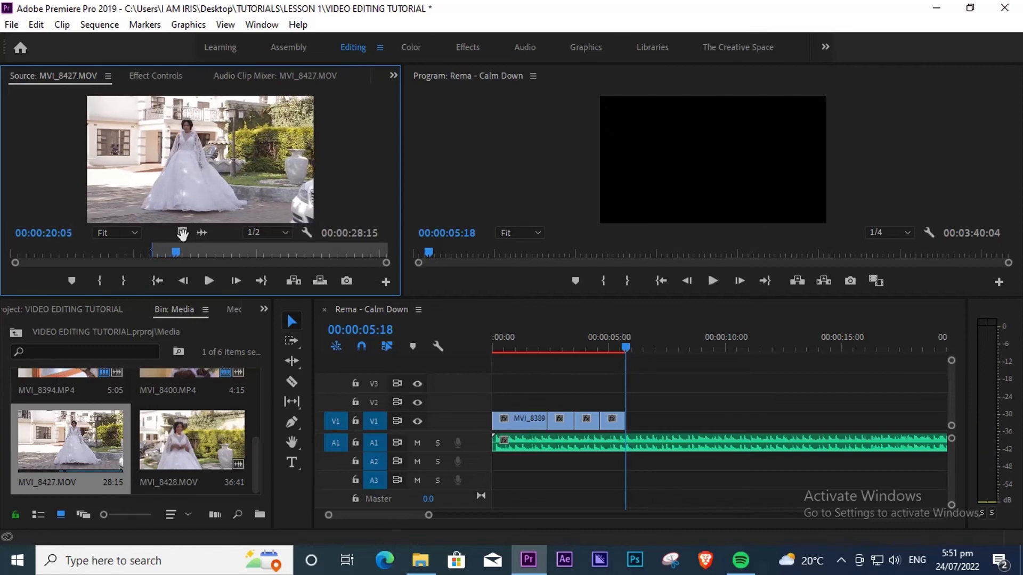
{"action": "left_click", "coordinate": [164, 252]}
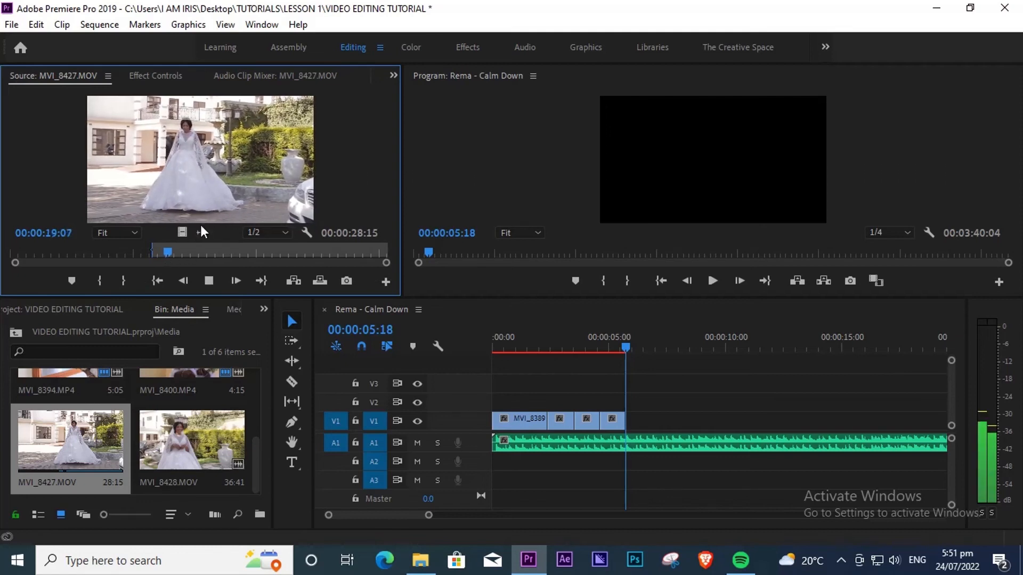
{"action": "key", "text": "space"}
{"action": "key", "text": "o"}
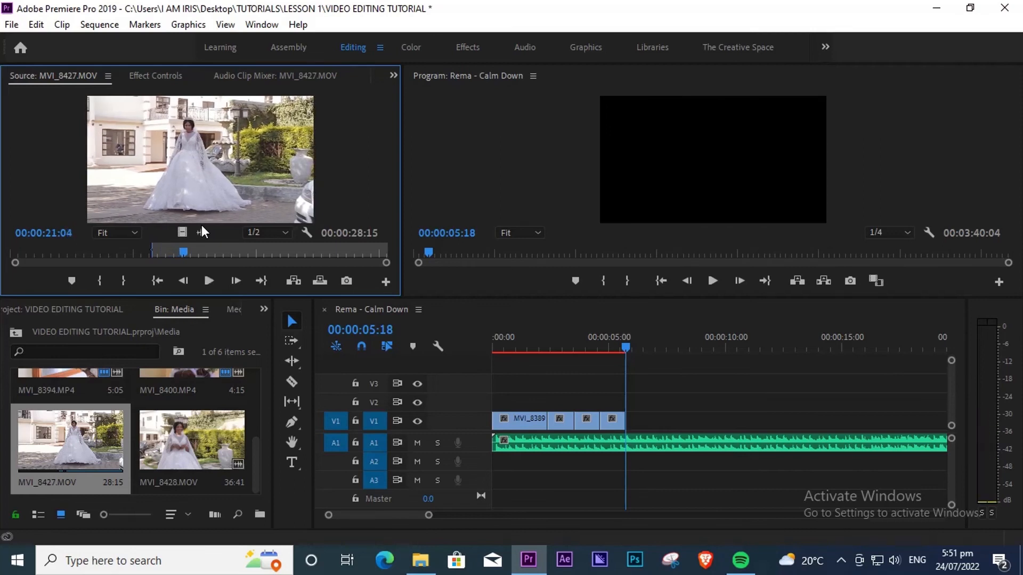
{"action": "left_click_drag", "start_coordinate": [182, 233], "coordinate": [631, 424]}
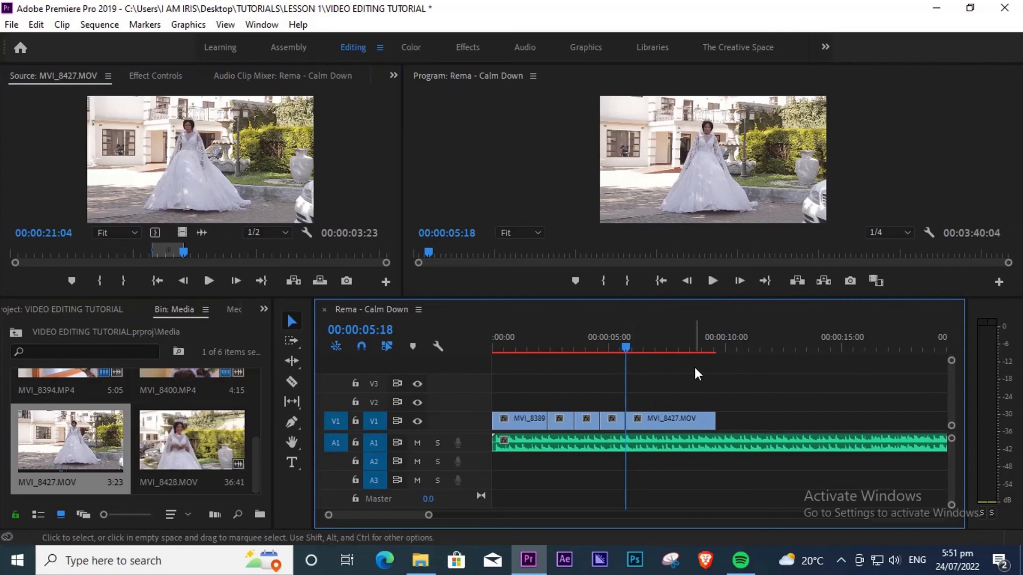
- Play the cut from MVI_8394.MP4 into MVI_8427.MOV and enlarge the Source and Program monitors vertically
{"action": "left_click", "coordinate": [616, 343]}
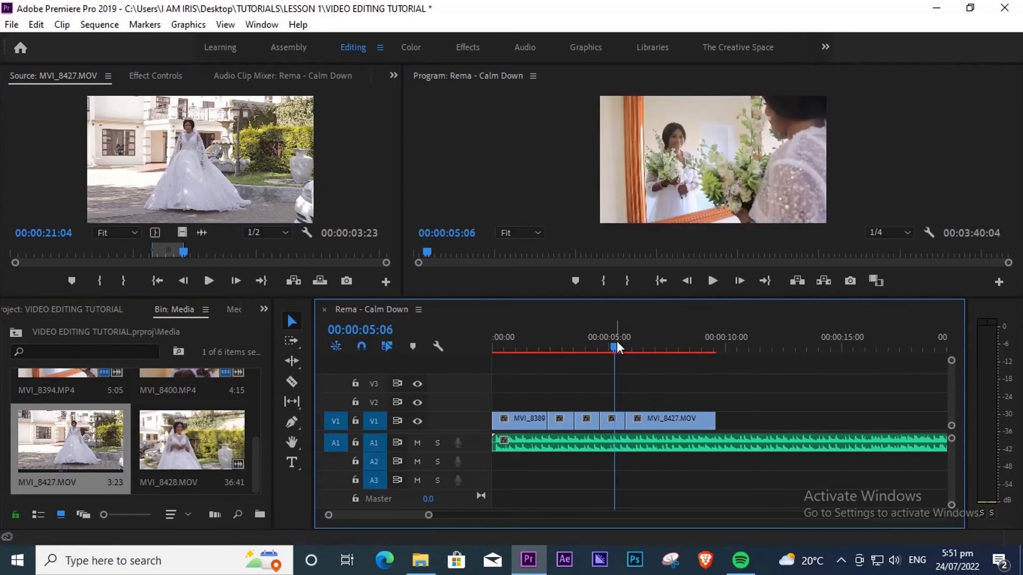
{"action": "key", "text": "space"}
{"action": "key", "text": "space"}
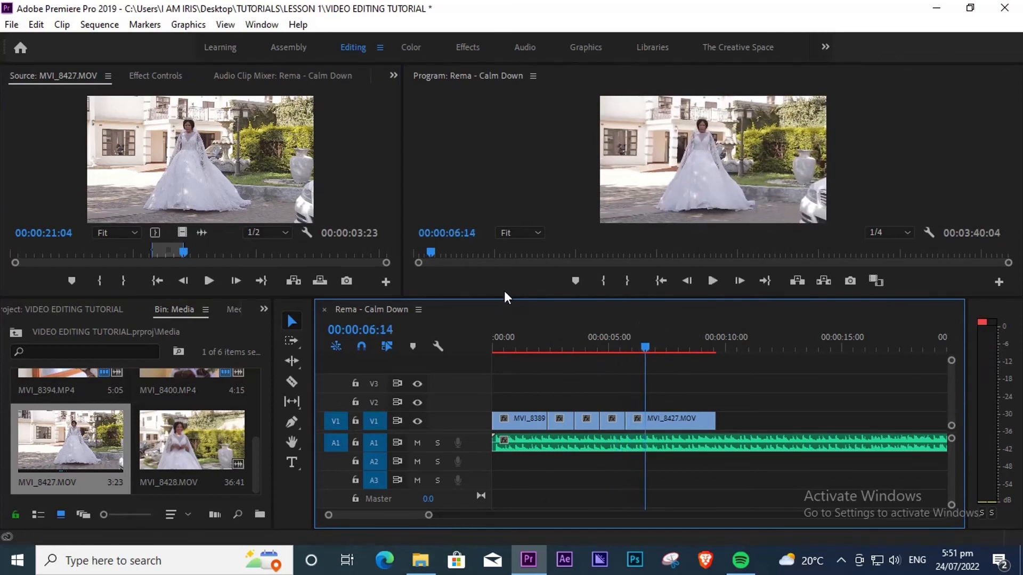
{"action": "left_click_drag", "start_coordinate": [498, 297], "coordinate": [492, 360]}
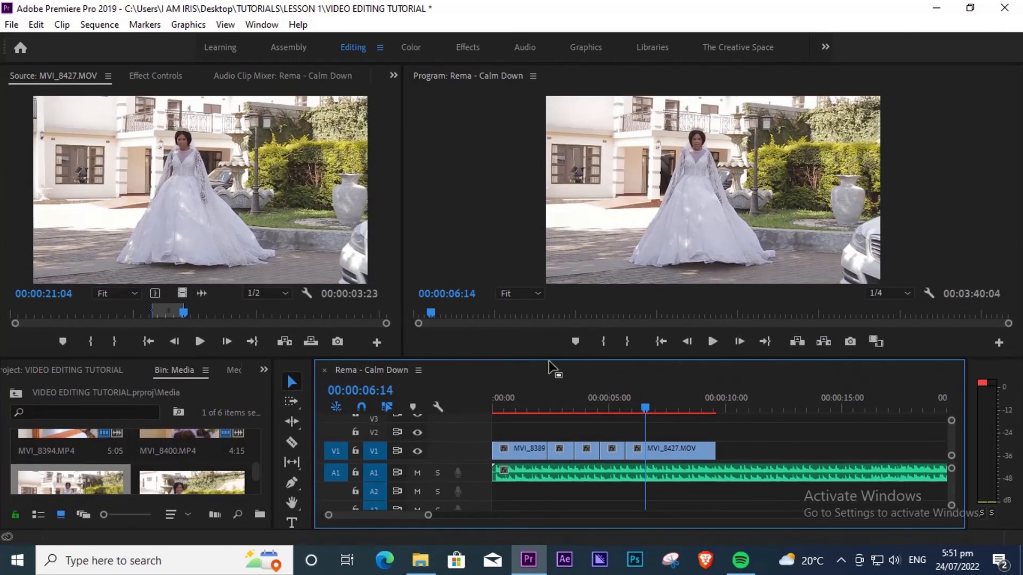
{"action": "left_click_drag", "start_coordinate": [551, 362], "coordinate": [552, 389]}
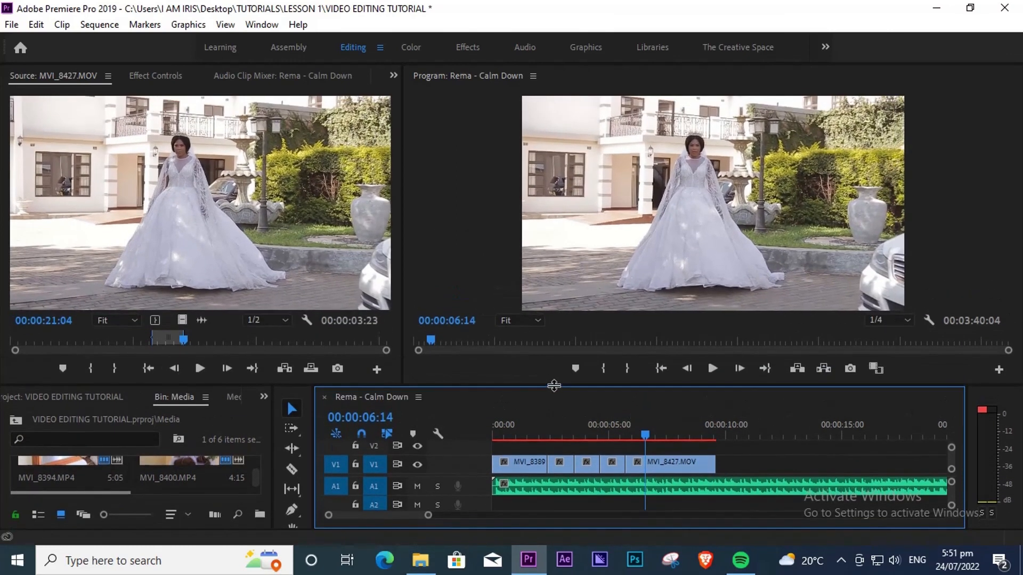
- Play MVI_8427.MOV in the sequence from its start to judge its motion against the music
{"action": "left_click", "coordinate": [625, 436]}
{"action": "key", "text": "space"}
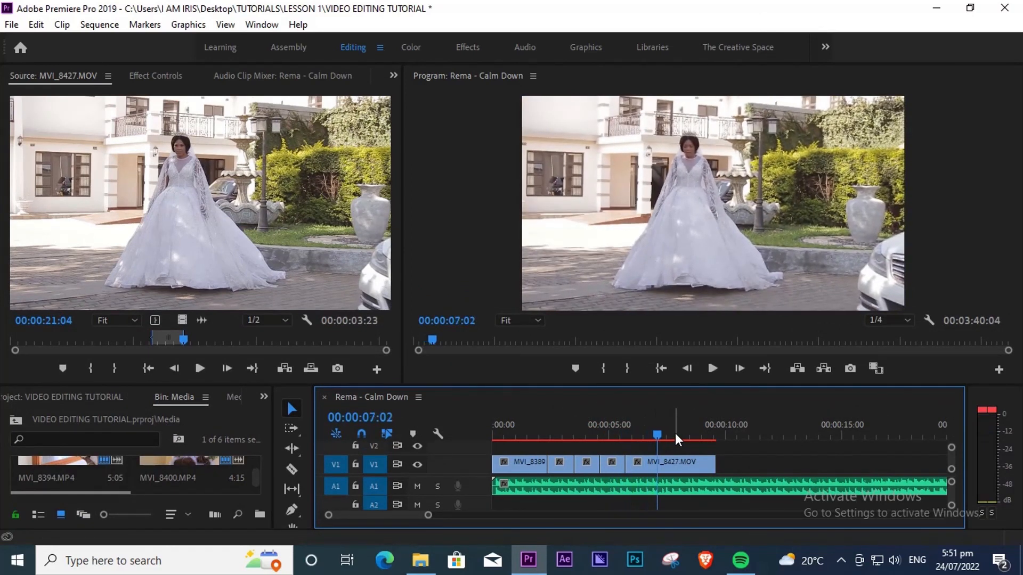
{"action": "left_click", "coordinate": [627, 439]}
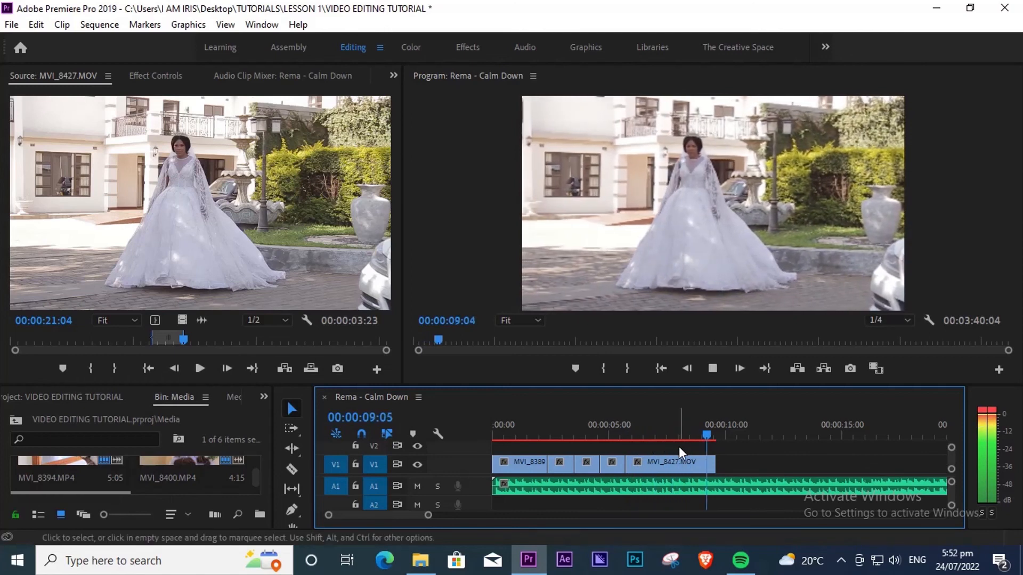
{"action": "key", "text": "space"}
- Extend the end of MVI_8427.MOV on V1 to about 17 seconds, trim its start to 00:00:09:12 and play it from there
{"action": "left_click_drag", "start_coordinate": [708, 469], "coordinate": [882, 470]}
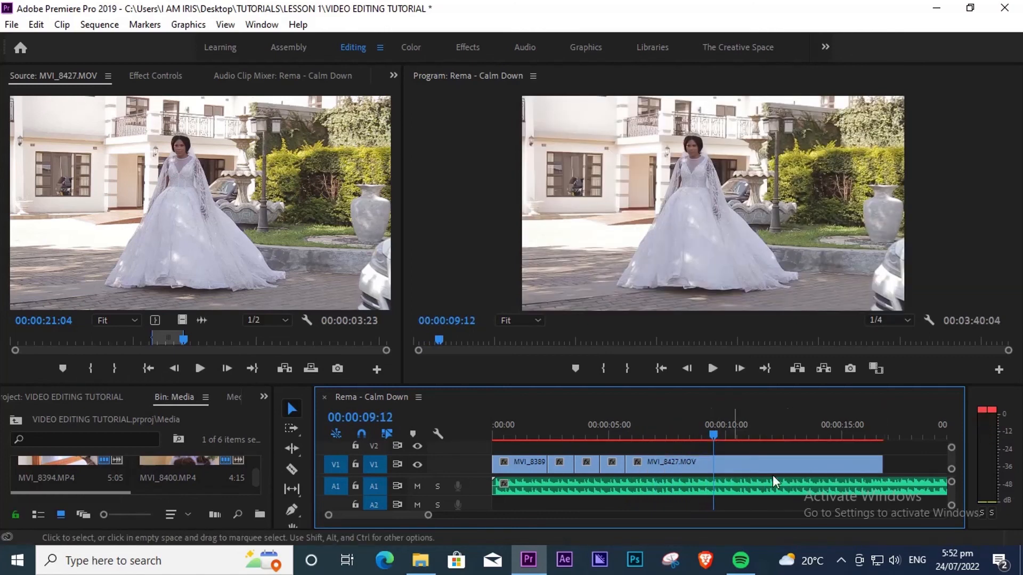
{"action": "left_click_drag", "start_coordinate": [634, 464], "coordinate": [714, 464]}
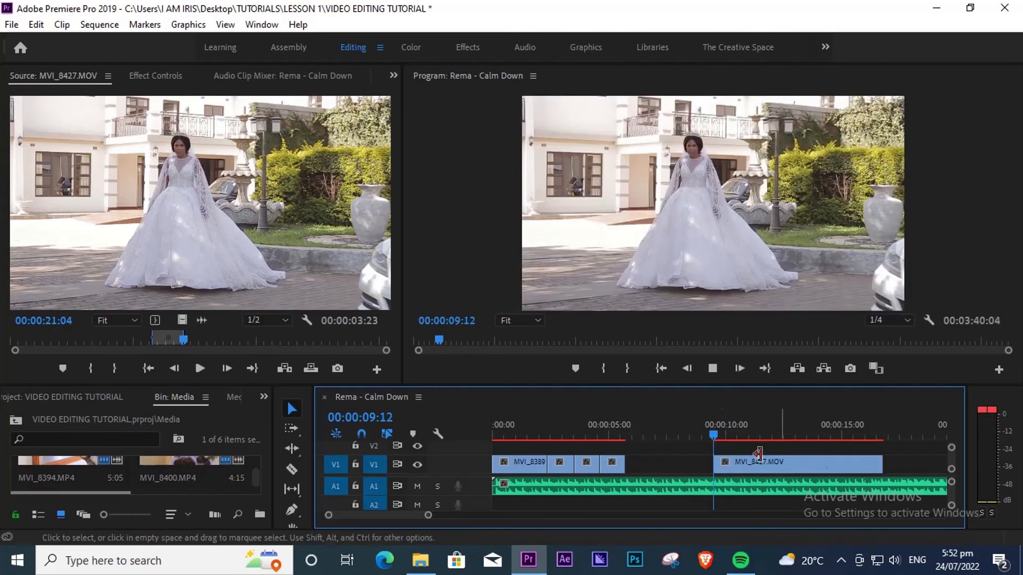
{"action": "key", "text": "space"}
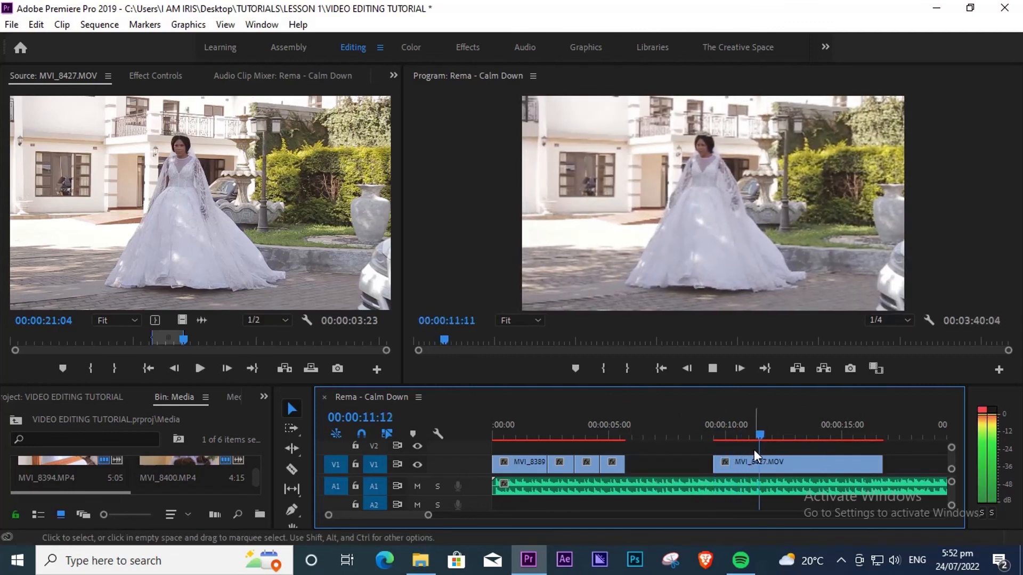
{"action": "key", "text": "space"}
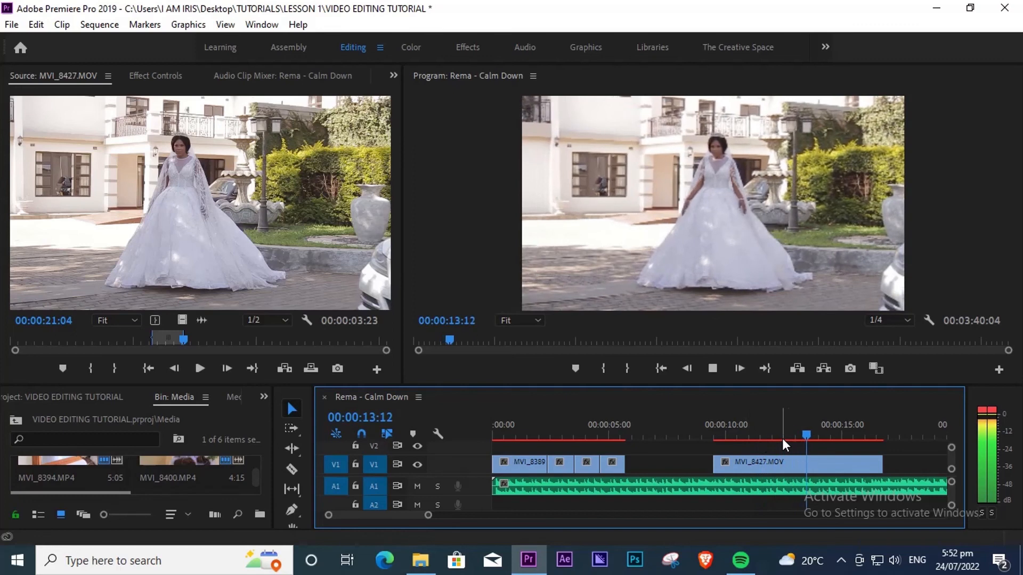
- Review the bride's arm movement, trim the start of MVI_8427.MOV to 00:00:11:10 and ripple delete the gap before it
{"action": "left_click_drag", "start_coordinate": [805, 434], "coordinate": [767, 436]}
{"action": "key", "text": "space"}
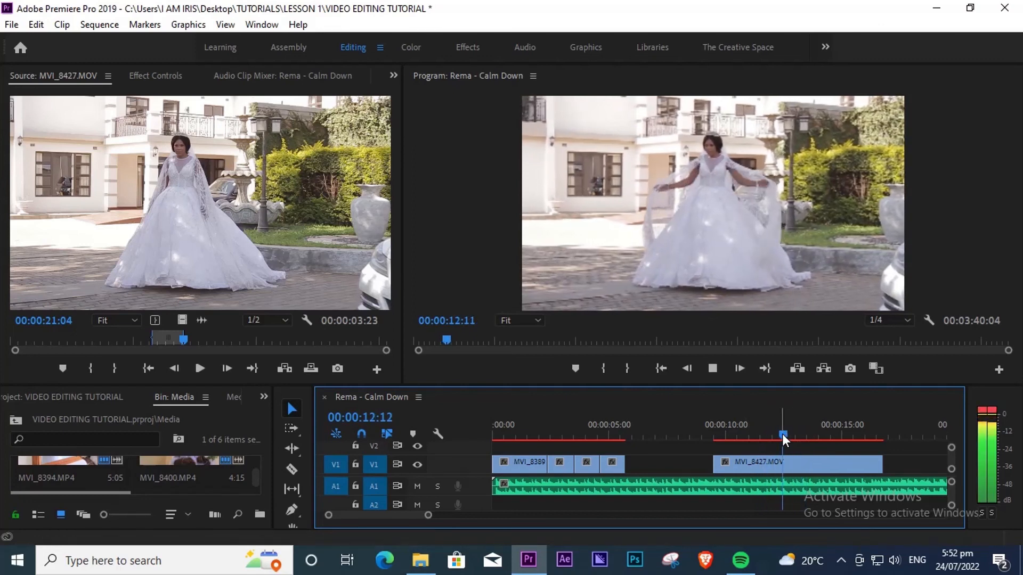
{"action": "key", "text": "space"}
{"action": "mouse_move", "coordinate": [761, 442]}
{"action": "left_mouse_down"}
{"action": "mouse_move", "coordinate": [779, 440]}
{"action": "mouse_move", "coordinate": [758, 434]}
{"action": "left_mouse_up"}
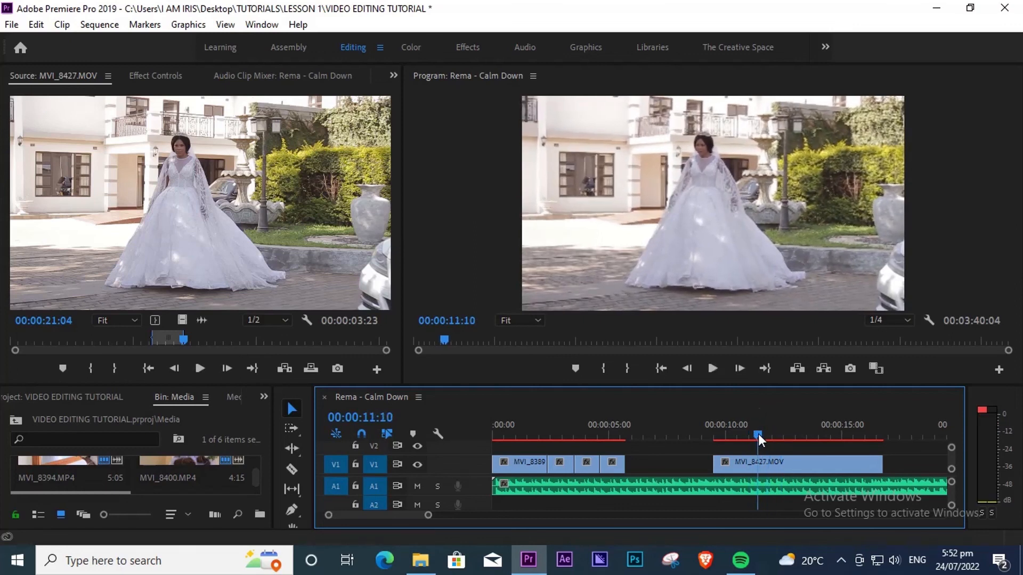
{"action": "left_click_drag", "start_coordinate": [717, 459], "coordinate": [758, 461]}
{"action": "left_click", "coordinate": [724, 465]}
{"action": "right_click", "coordinate": [724, 464]}
{"action": "left_click", "coordinate": [755, 472]}
- Play the shifted MVI_8427.MOV against the music and trim its end on V1 to 00:00:08:01
{"action": "key", "text": "space"}
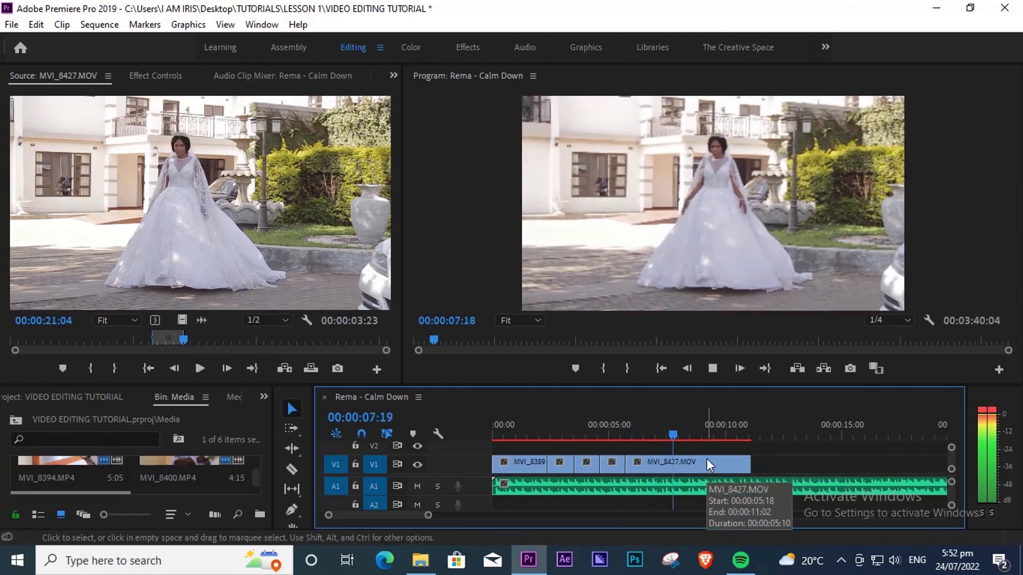
{"action": "key", "text": "space"}
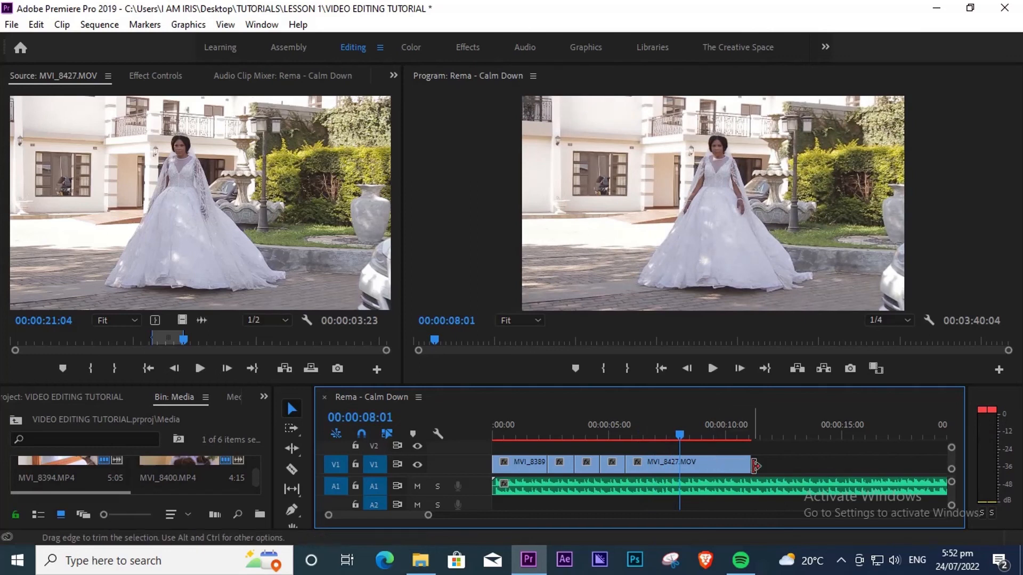
{"action": "left_click_drag", "start_coordinate": [750, 464], "coordinate": [678, 472]}
- Play the sequence through the trimmed MVI_8427.MOV and return the playhead to the clip's end at 00:00:08:01
{"action": "left_click_drag", "start_coordinate": [672, 429], "coordinate": [619, 435]}
{"action": "key", "text": "space"}
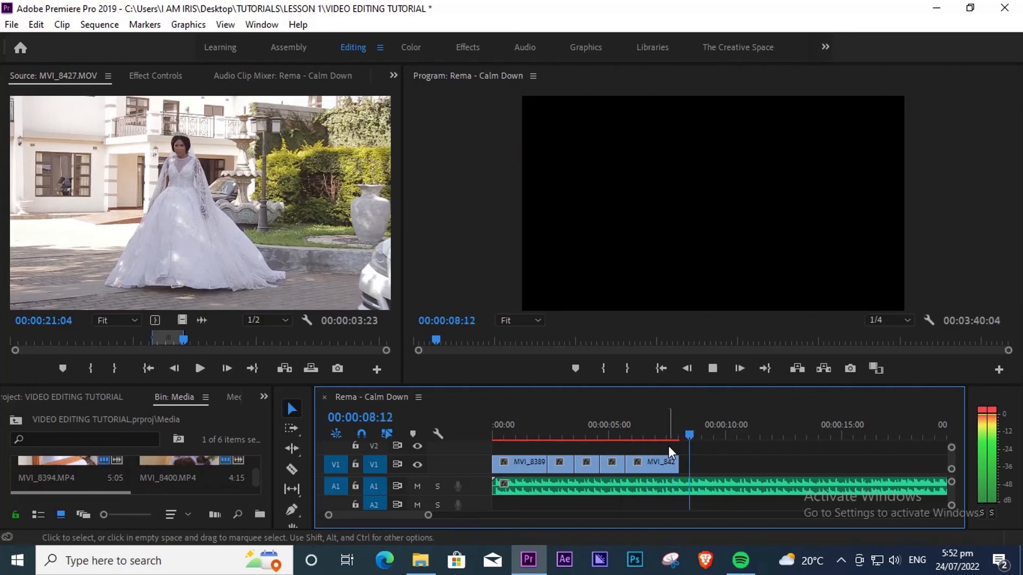
{"action": "key", "text": "space"}
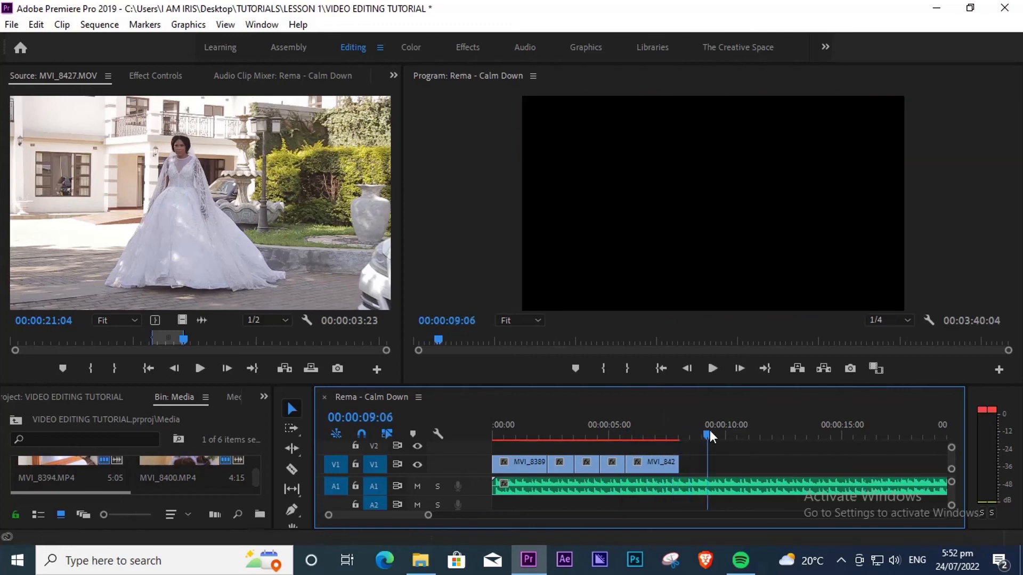
{"action": "left_click_drag", "start_coordinate": [709, 430], "coordinate": [683, 434]}
- Give the bin and timeline more height and interpret the footage of MVI_8428.MOV at an assumed frame rate of 25 fps
{"action": "left_click_drag", "start_coordinate": [179, 384], "coordinate": [179, 330]}
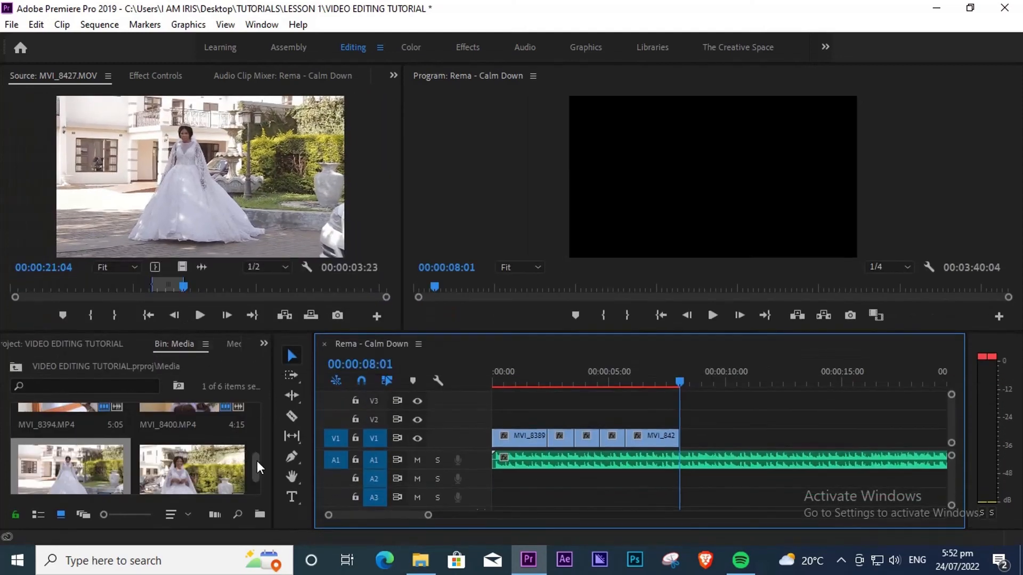
{"action": "scroll", "coordinate": [257, 468], "scroll_direction": "down", "scroll_amount": 2}
{"action": "right_click", "coordinate": [206, 440]}
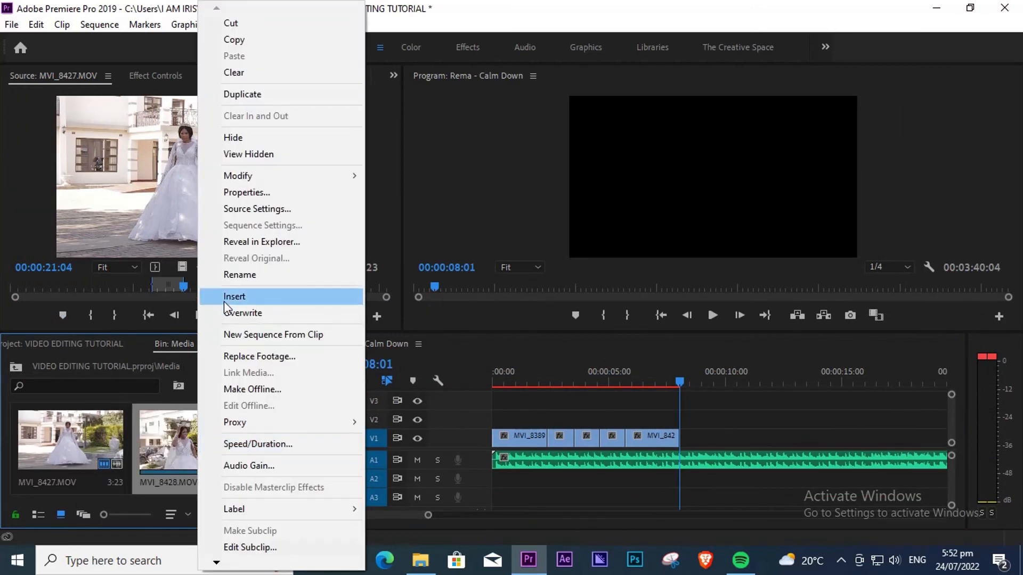
{"action": "mouse_move", "coordinate": [331, 173]}
{"action": "left_click", "coordinate": [415, 191]}
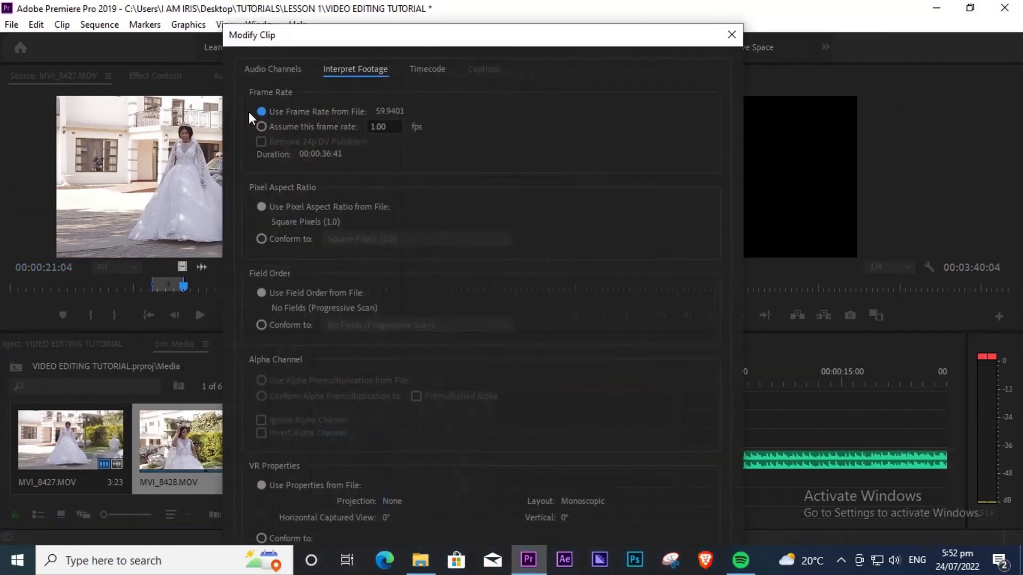
{"action": "left_click", "coordinate": [389, 130]}
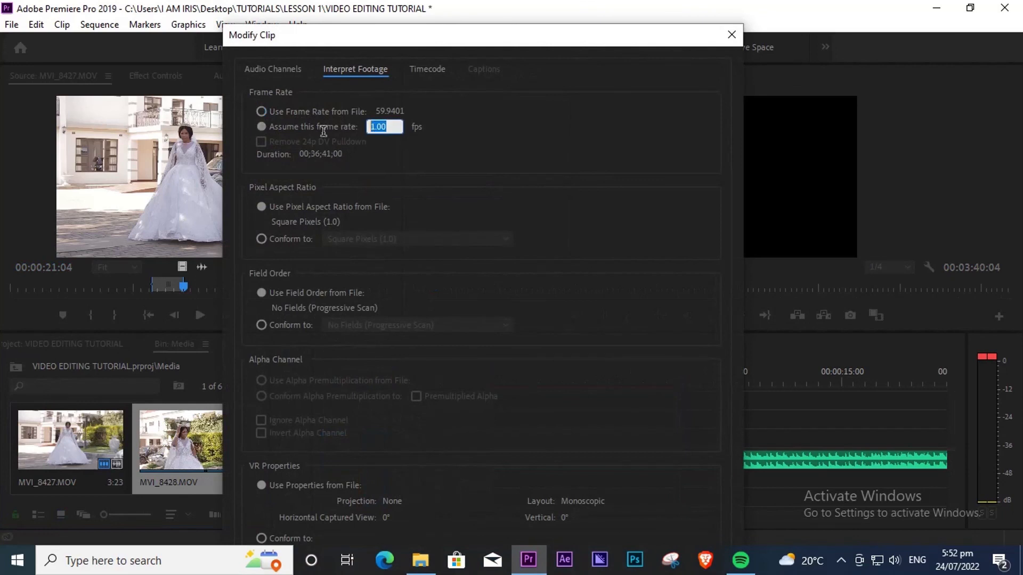
{"action": "type", "text": "26"}
{"action": "key", "text": "Return"}
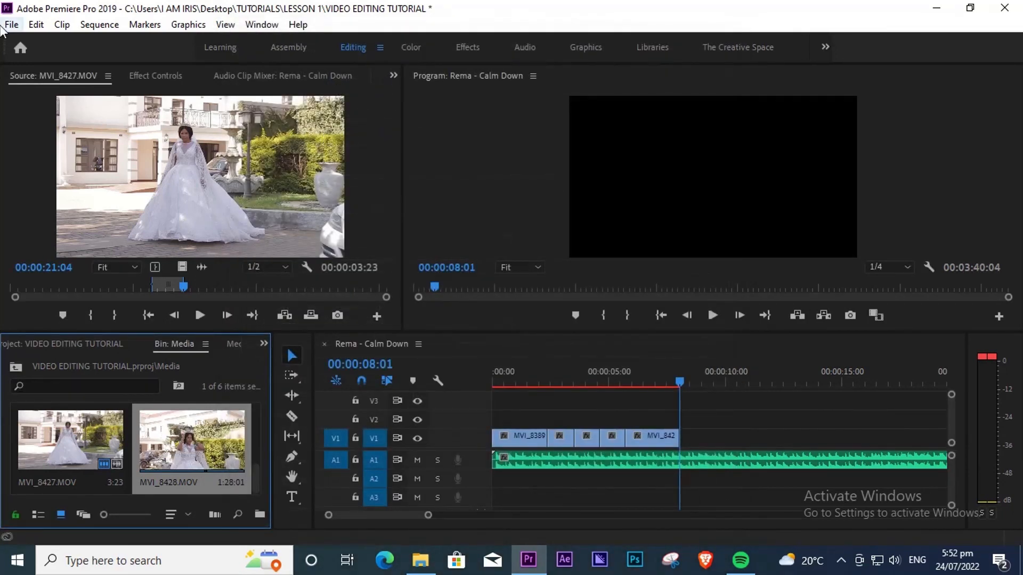
- Load MVI_8428.MOV into the Source monitor, preview it, mark its In point and set its Out point at 00:00:25:06
{"action": "double_click", "coordinate": [181, 436]}
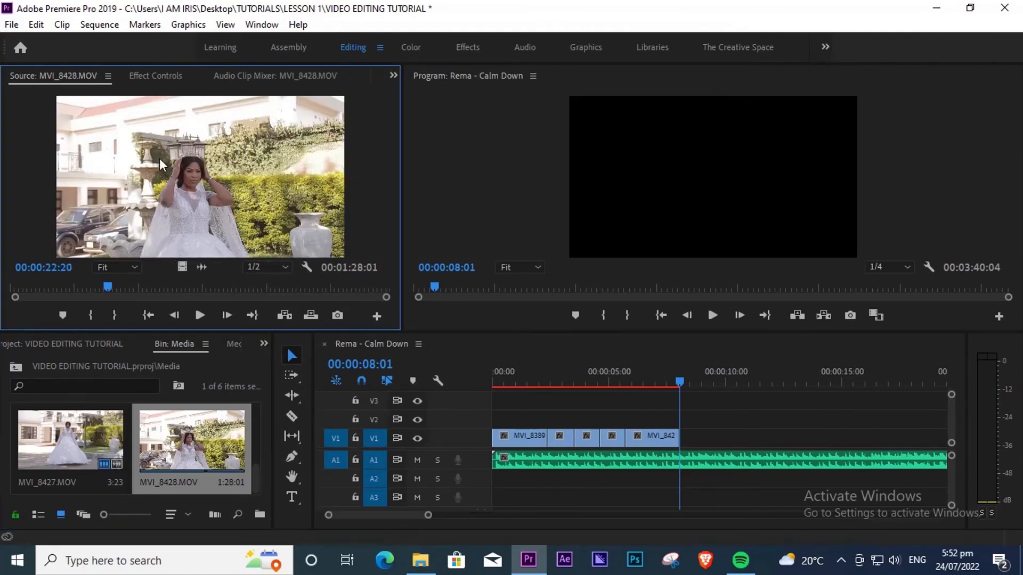
{"action": "key", "text": "space"}
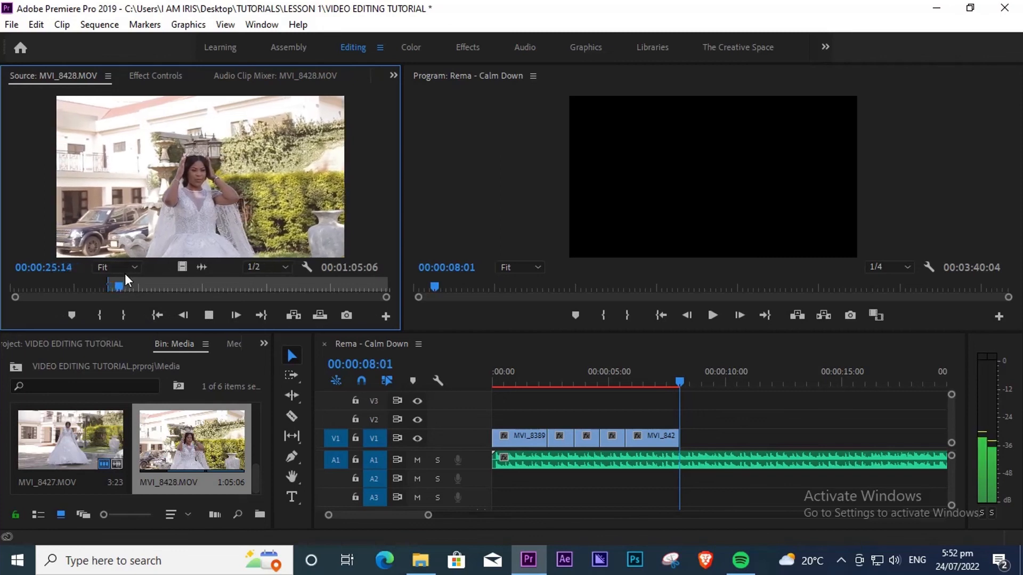
{"action": "left_click_drag", "start_coordinate": [121, 283], "coordinate": [90, 296]}
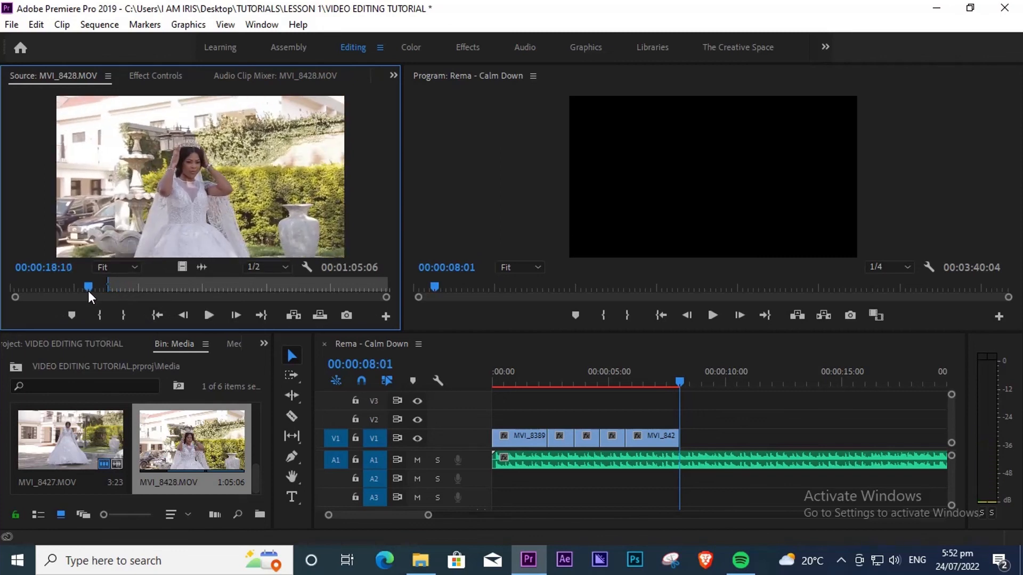
{"action": "key", "text": "space"}
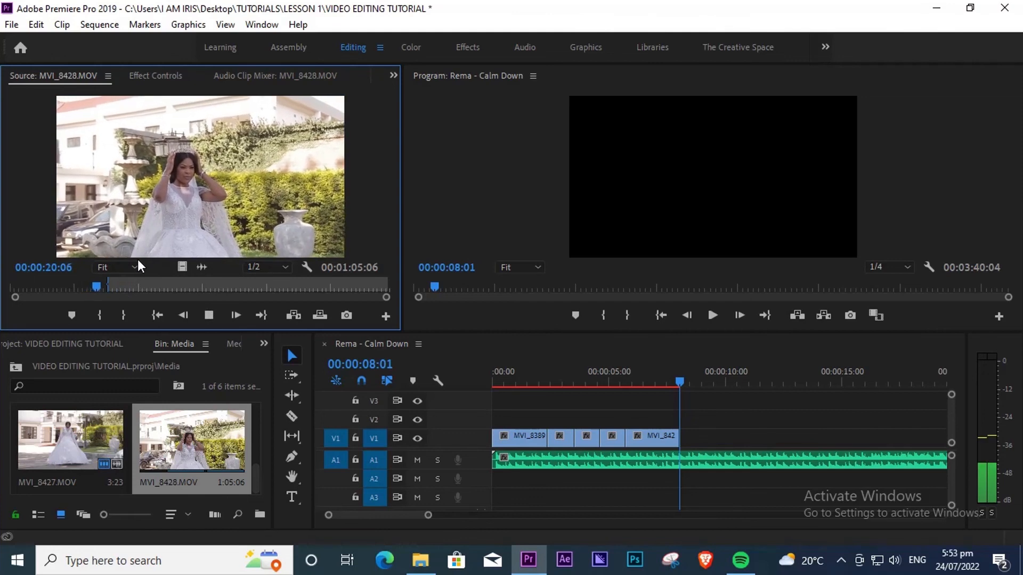
{"action": "key", "text": "space"}
{"action": "key", "text": "space"}
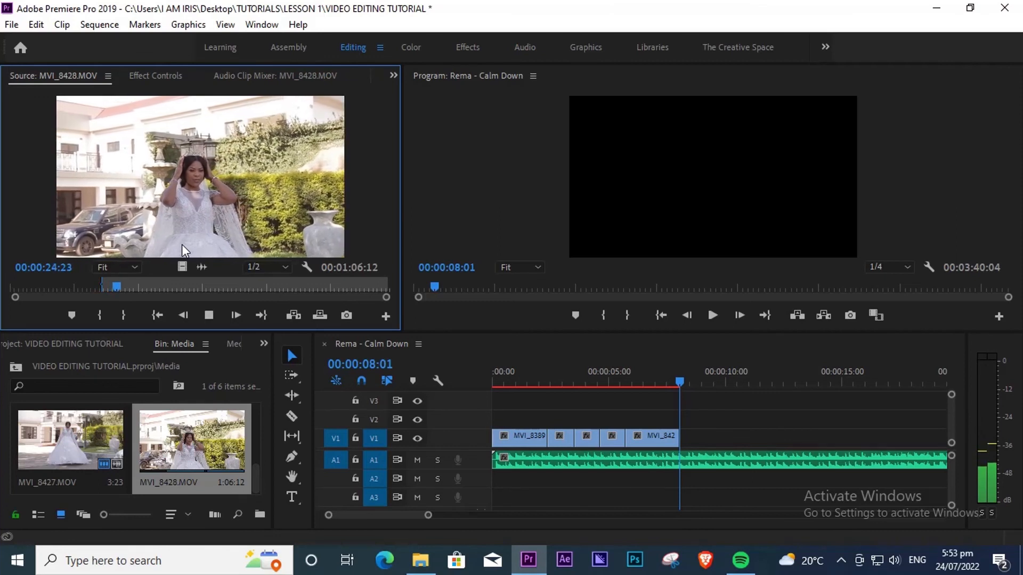
{"action": "key", "text": "space"}
{"action": "key", "text": "o"}
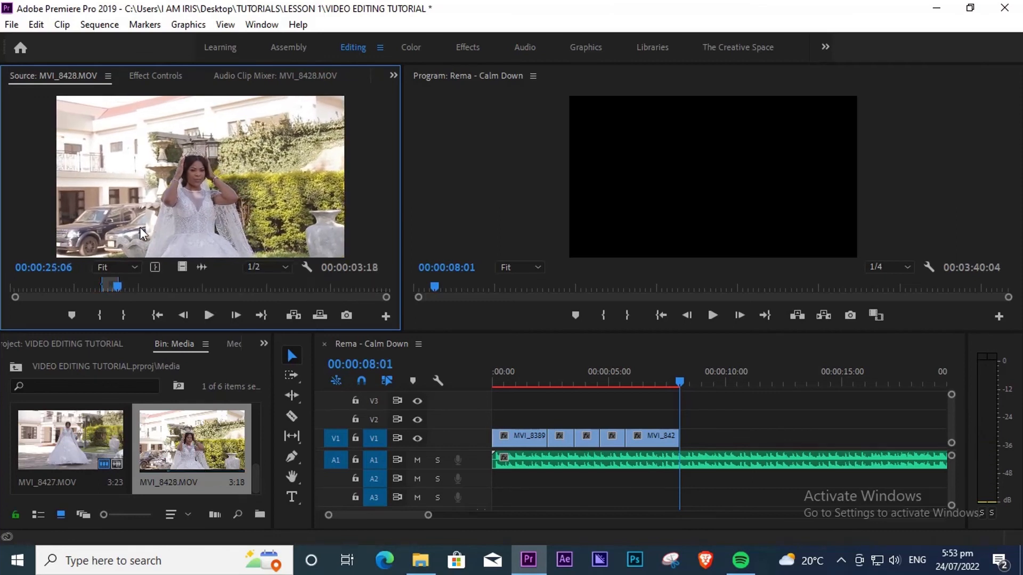
- Place only the video of MVI_8428.MOV on V1 after MVI_8427.MOV and ripple delete the gap between them
{"action": "left_click_drag", "start_coordinate": [182, 267], "coordinate": [710, 446]}
{"action": "left_click", "coordinate": [714, 443]}
{"action": "right_click", "coordinate": [721, 444]}
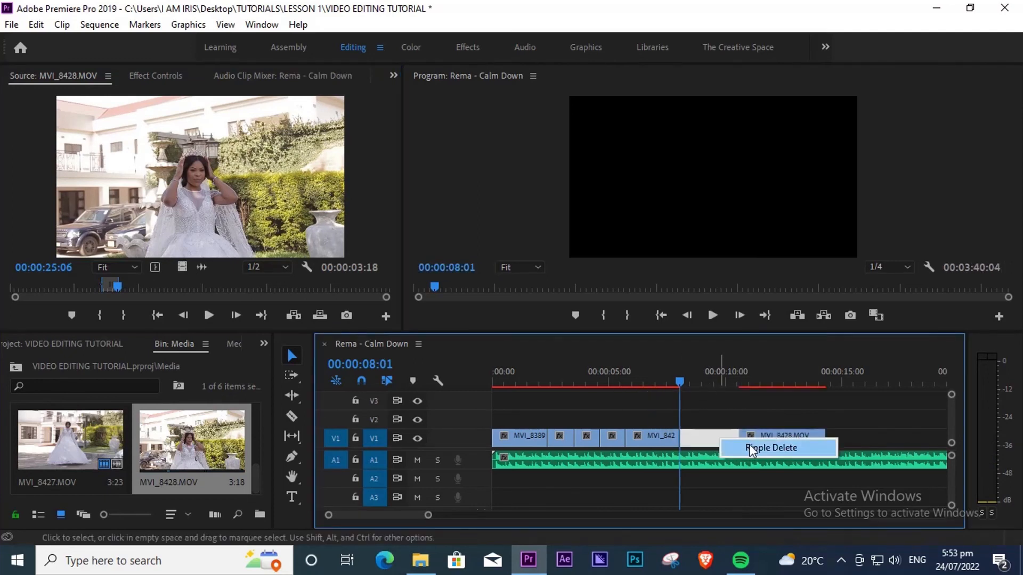
{"action": "left_click", "coordinate": [772, 447]}
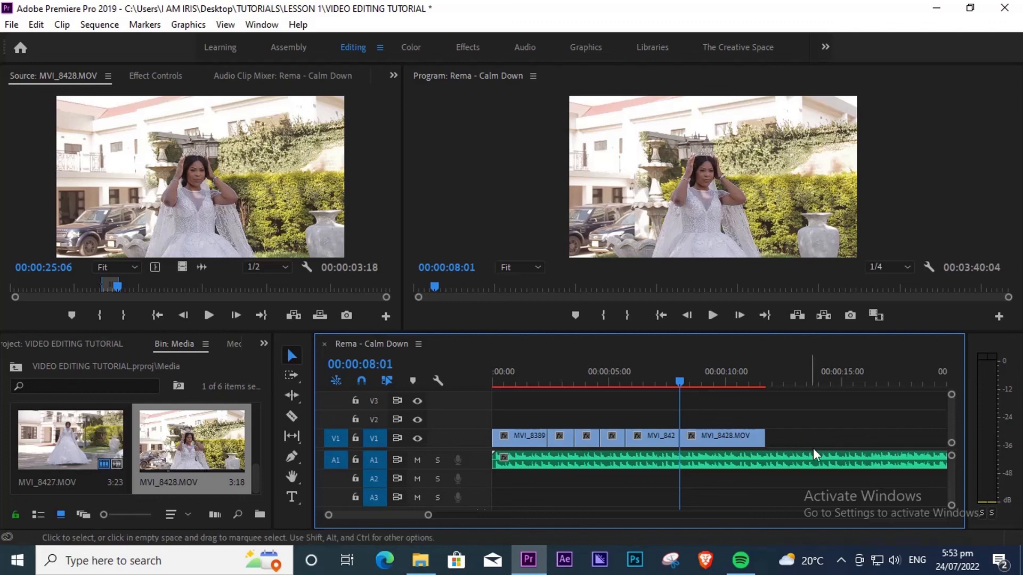
{"action": "left_click", "coordinate": [841, 560]}
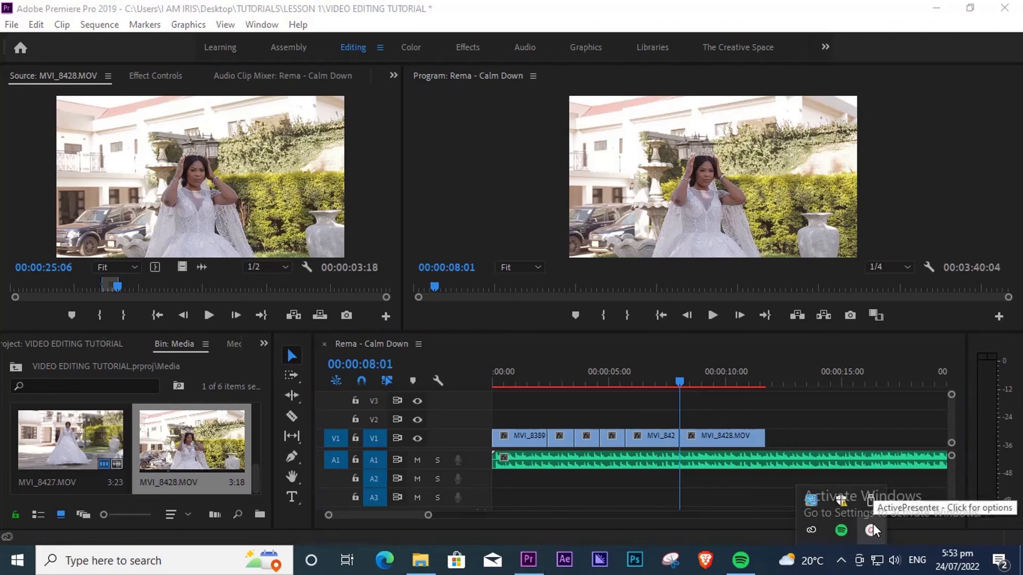
{"action": "left_click", "coordinate": [723, 479]}
- Play the cut into MVI_8428.MOV from 00:00:06:15, trim the clip's end to 00:00:10:06 and save the project
{"action": "left_click_drag", "start_coordinate": [680, 381], "coordinate": [645, 381]}
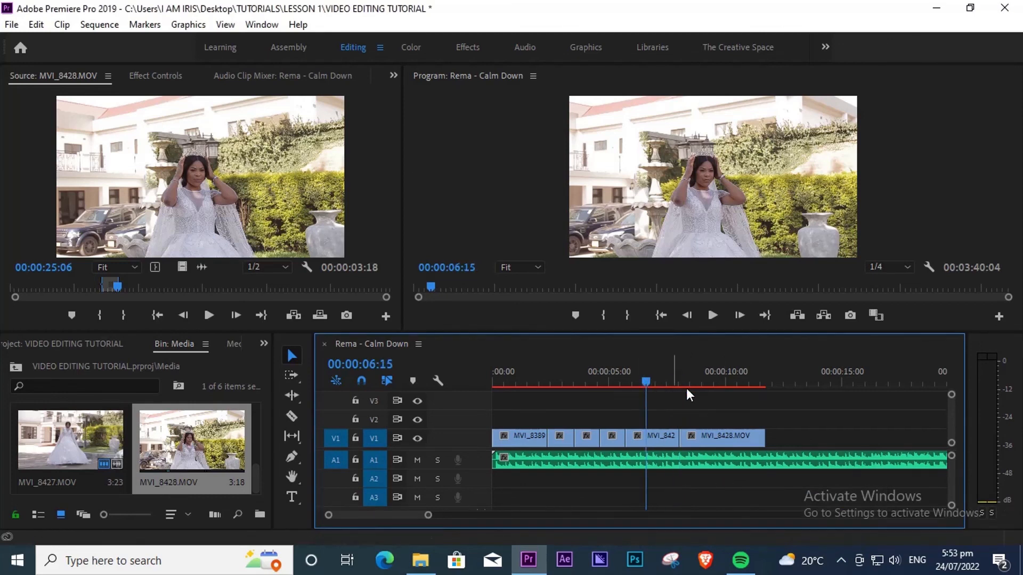
{"action": "key", "text": "space"}
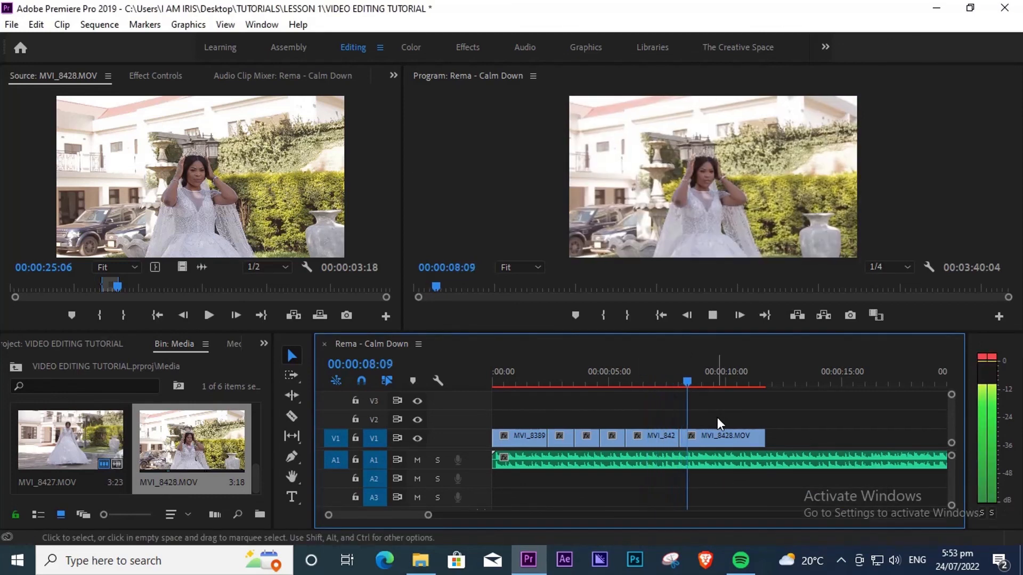
{"action": "key", "text": "space"}
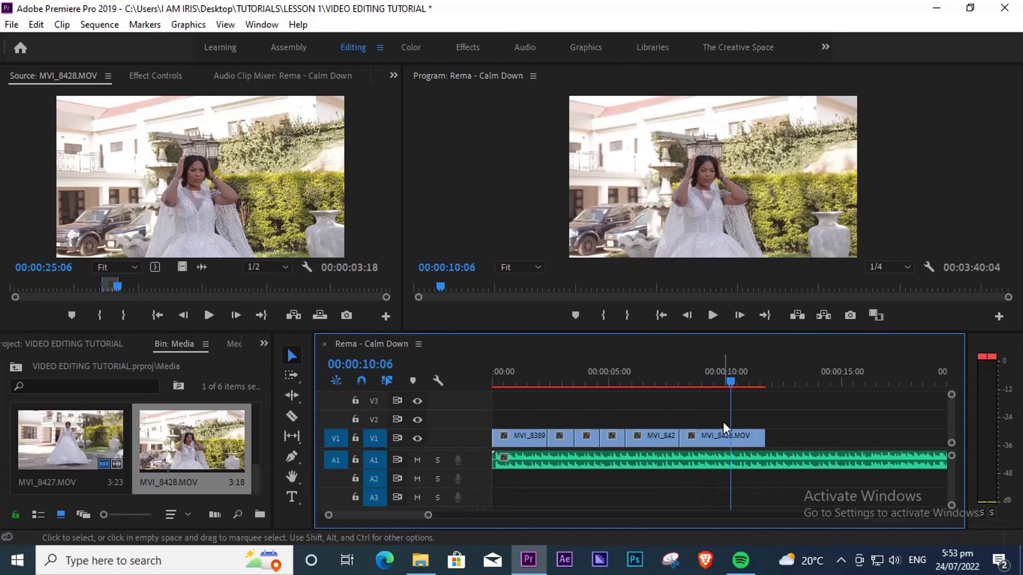
{"action": "left_click_drag", "start_coordinate": [765, 438], "coordinate": [730, 438]}
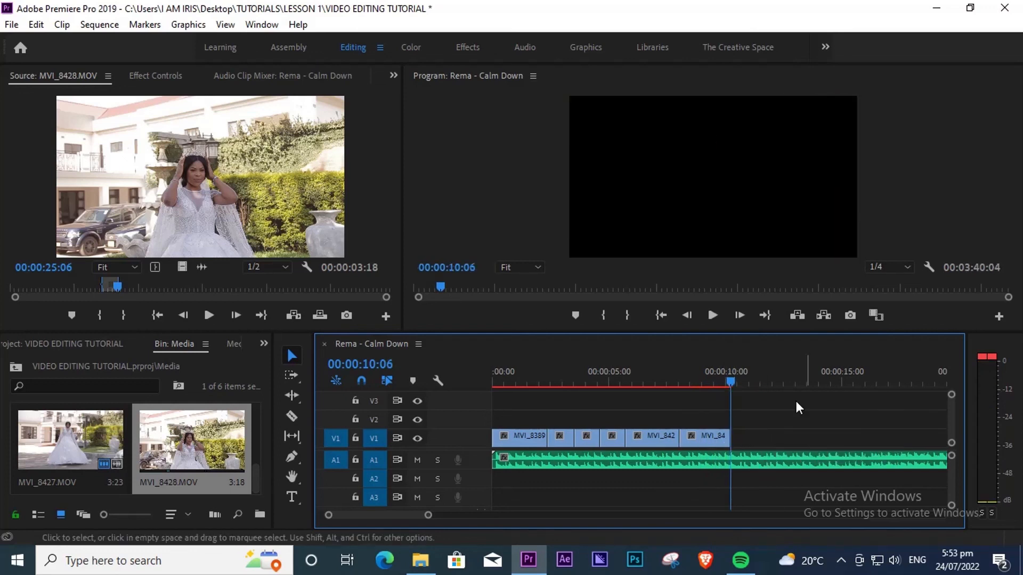
{"action": "key", "text": "ctrl+s"}
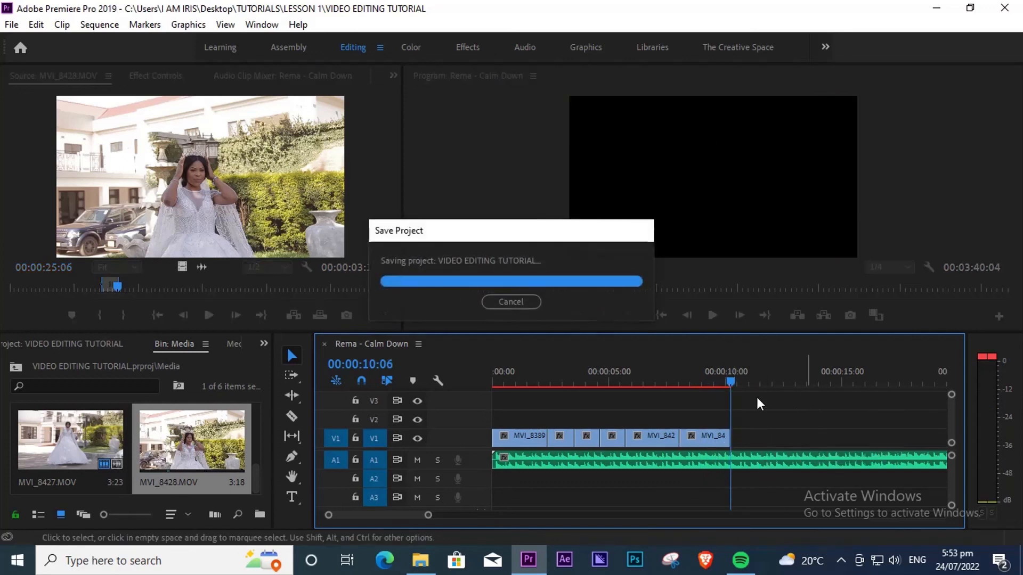
- Look through the Media bin and project root, and switch to File Explorer to browse the Morning Prep folder for another clip
{"action": "left_click_drag", "start_coordinate": [257, 471], "coordinate": [253, 489]}
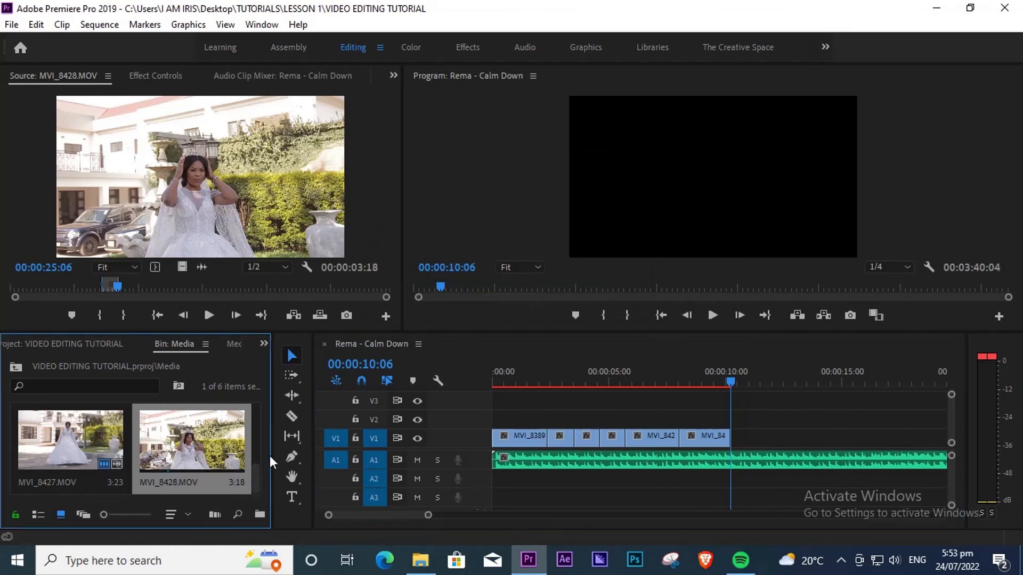
{"action": "left_click_drag", "start_coordinate": [260, 490], "coordinate": [262, 418]}
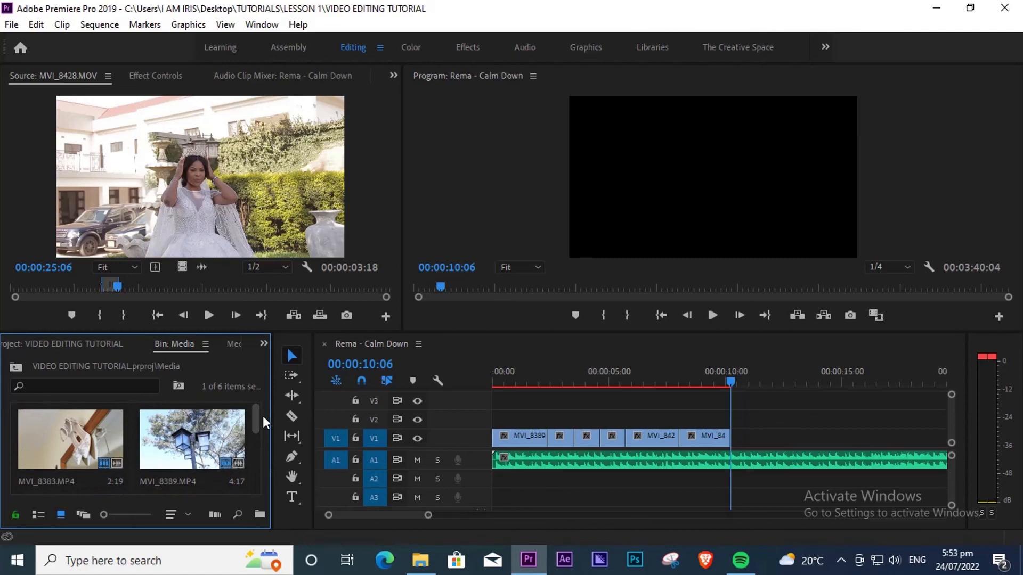
{"action": "left_click", "coordinate": [16, 367]}
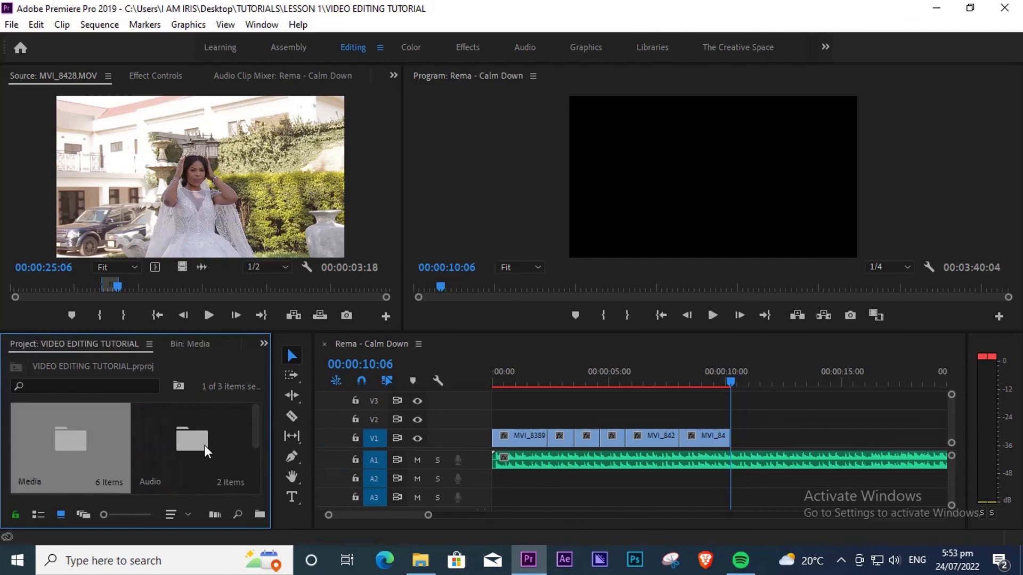
{"action": "mouse_move", "coordinate": [250, 445]}
{"action": "left_mouse_down"}
{"action": "mouse_move", "coordinate": [252, 489]}
{"action": "mouse_move", "coordinate": [254, 438]}
{"action": "mouse_move", "coordinate": [265, 472]}
{"action": "mouse_move", "coordinate": [258, 429]}
{"action": "left_mouse_up"}
{"action": "left_click", "coordinate": [421, 561]}
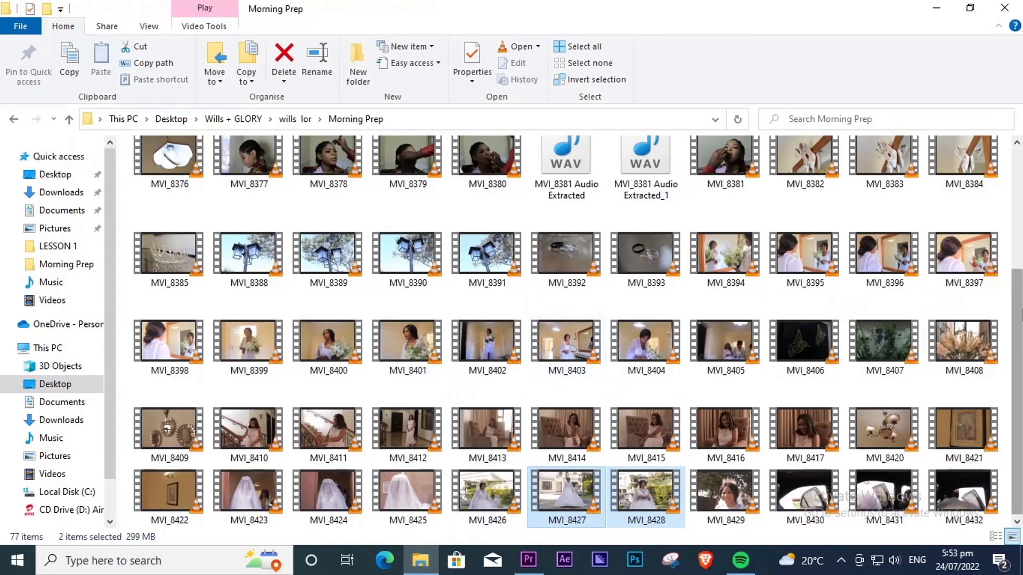
{"action": "scroll", "coordinate": [1018, 415], "scroll_direction": "up", "scroll_amount": 2}
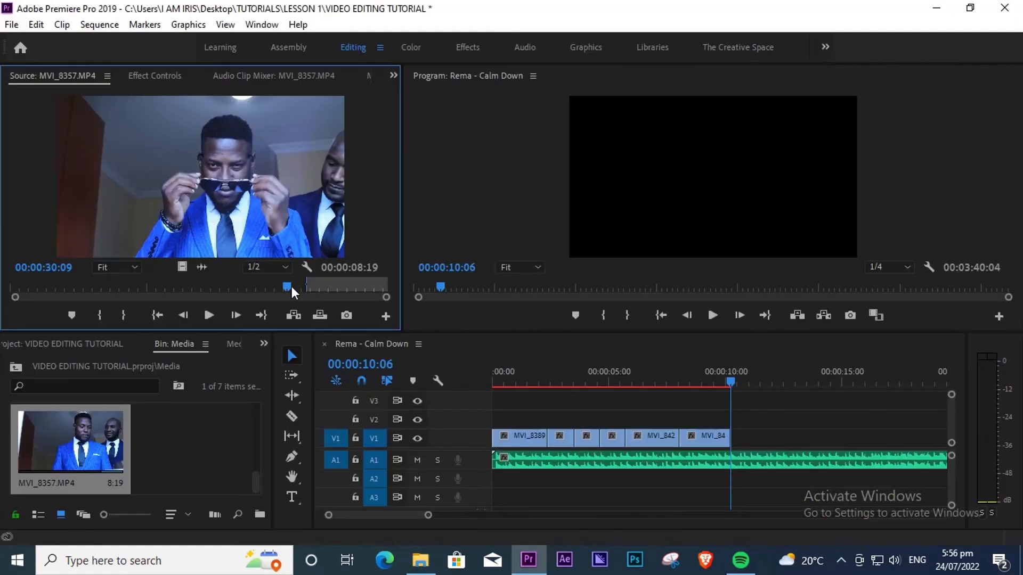
- Mark MVI_8357.MP4's In point at 00:00:30:09 and its Out point at 00:00:32:01 in the Source monitor
{"action": "key", "text": "i"}
{"action": "key", "text": "space"}
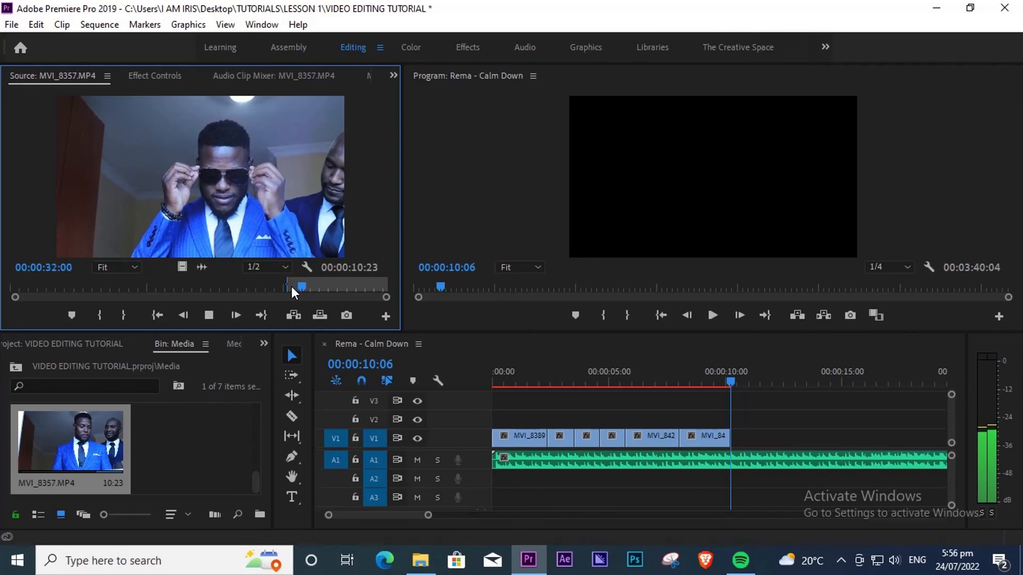
{"action": "key", "text": "space"}
{"action": "key", "text": "o"}
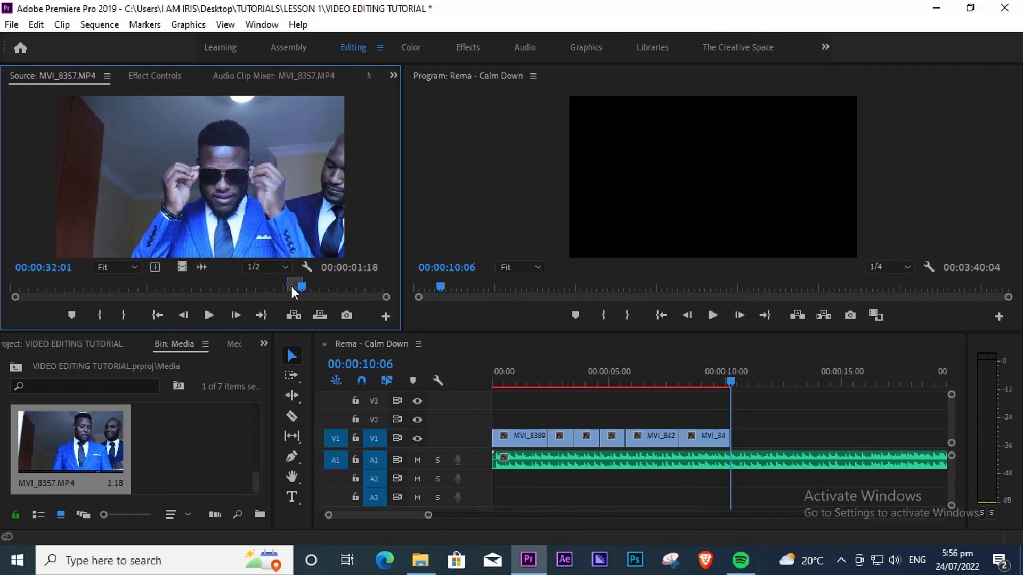
- Place only the video of MVI_8357.MP4 on V1 after MVI_8428.MOV and ripple delete the gap between them
{"action": "left_click_drag", "start_coordinate": [185, 268], "coordinate": [761, 453]}
{"action": "right_click", "coordinate": [749, 440]}
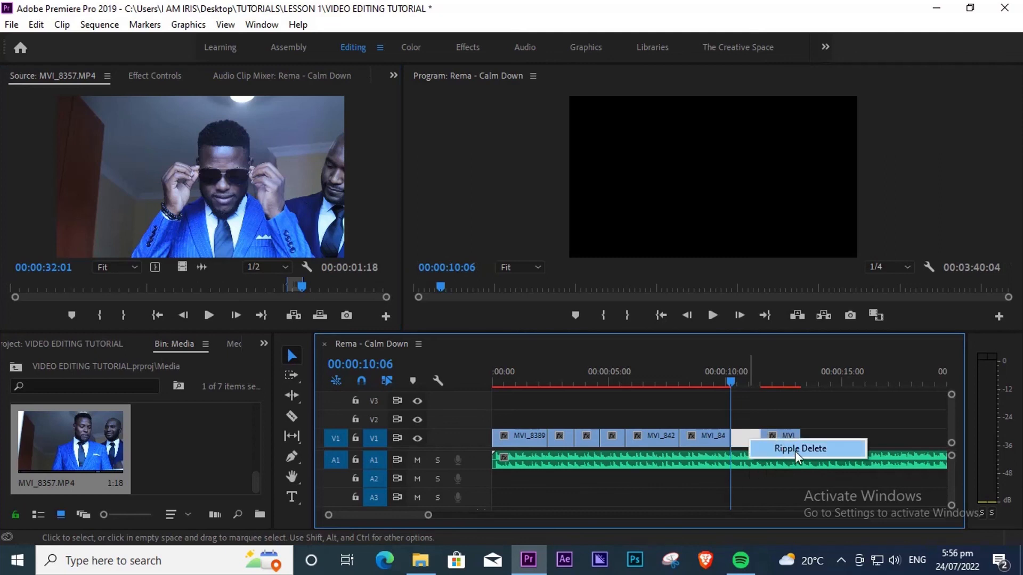
{"action": "left_click", "coordinate": [797, 451]}
- Play the cut from MVI_8428.MOV into MVI_8357.MP4 repeatedly to find the beat, stopping the playhead at 00:00:11:19
{"action": "left_click", "coordinate": [722, 380]}
{"action": "key", "text": "space"}
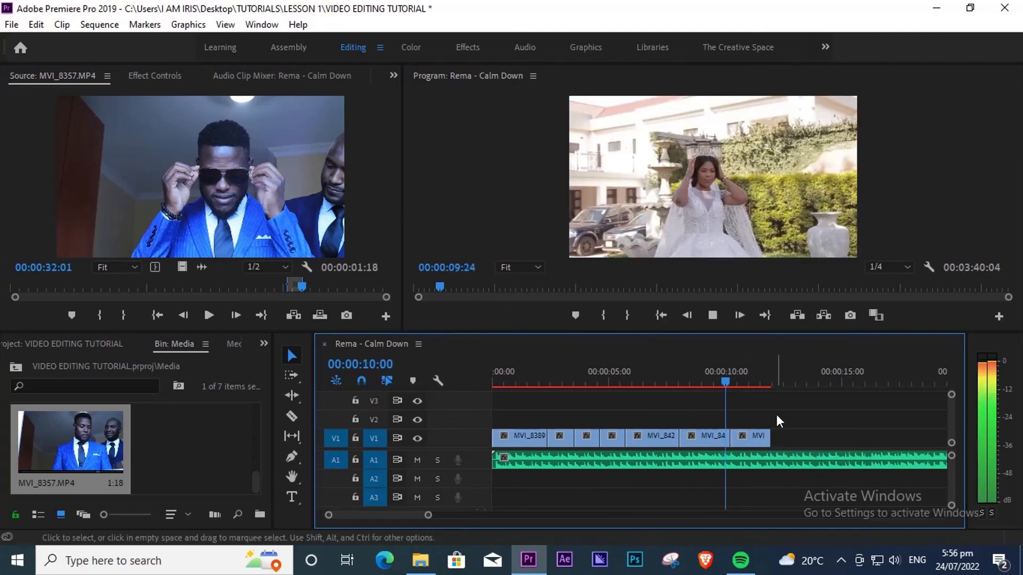
{"action": "key", "text": "space"}
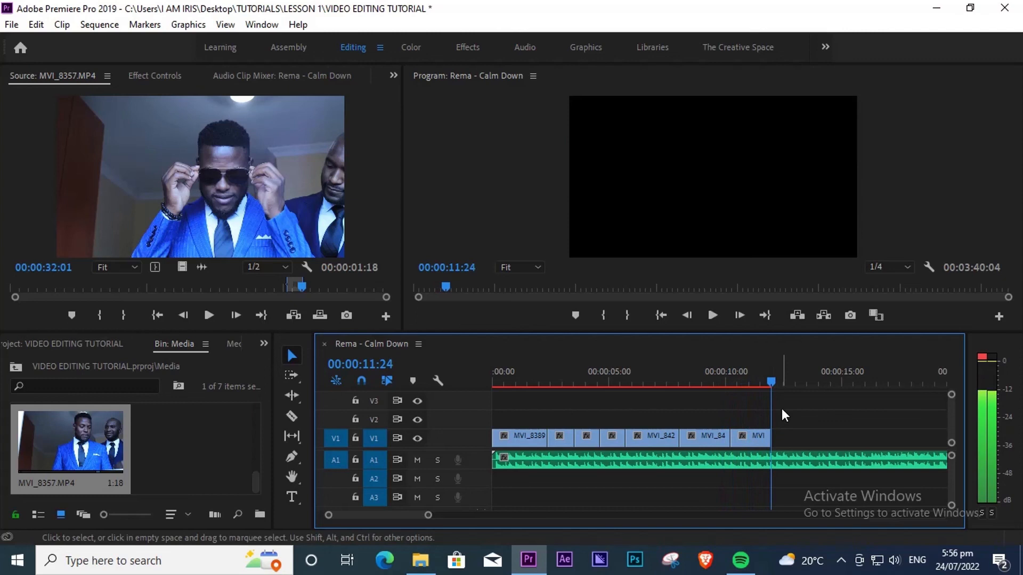
{"action": "left_click", "coordinate": [698, 380]}
{"action": "key", "text": "space"}
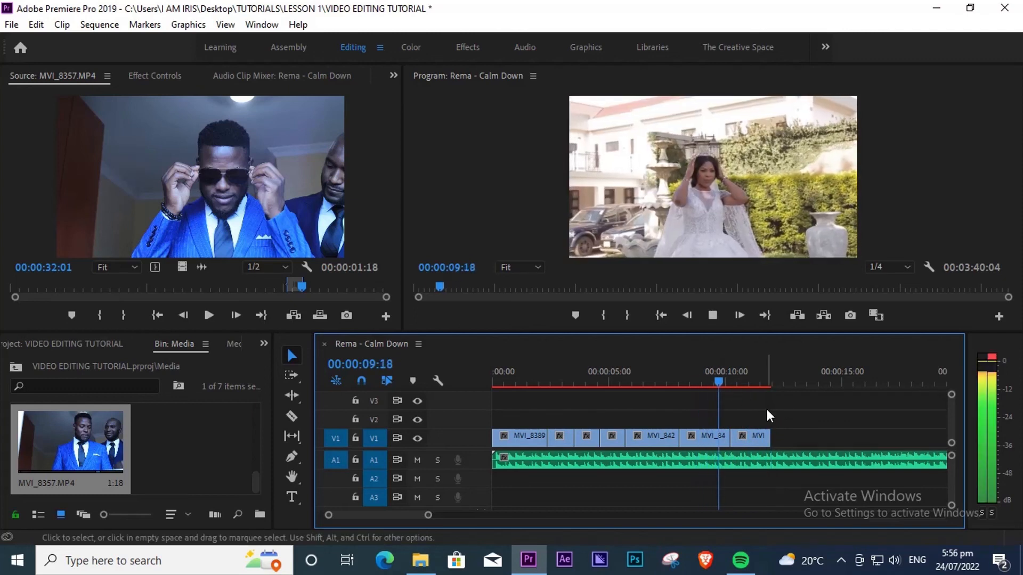
{"action": "key", "text": "space"}
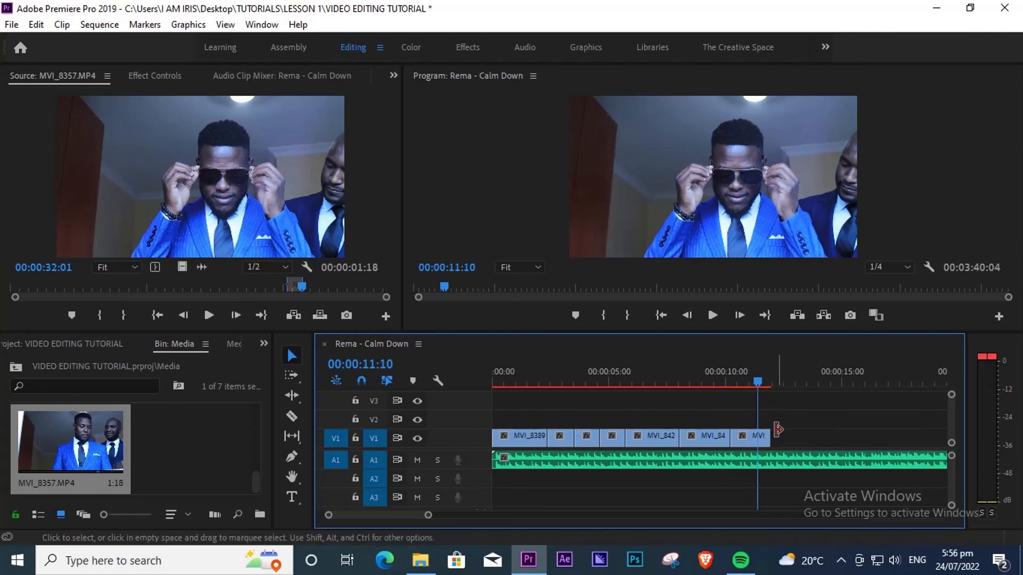
{"action": "key", "text": "space"}
{"action": "key", "text": "space"}
{"action": "left_click_drag", "start_coordinate": [782, 383], "coordinate": [734, 387]}
{"action": "key", "text": "space"}
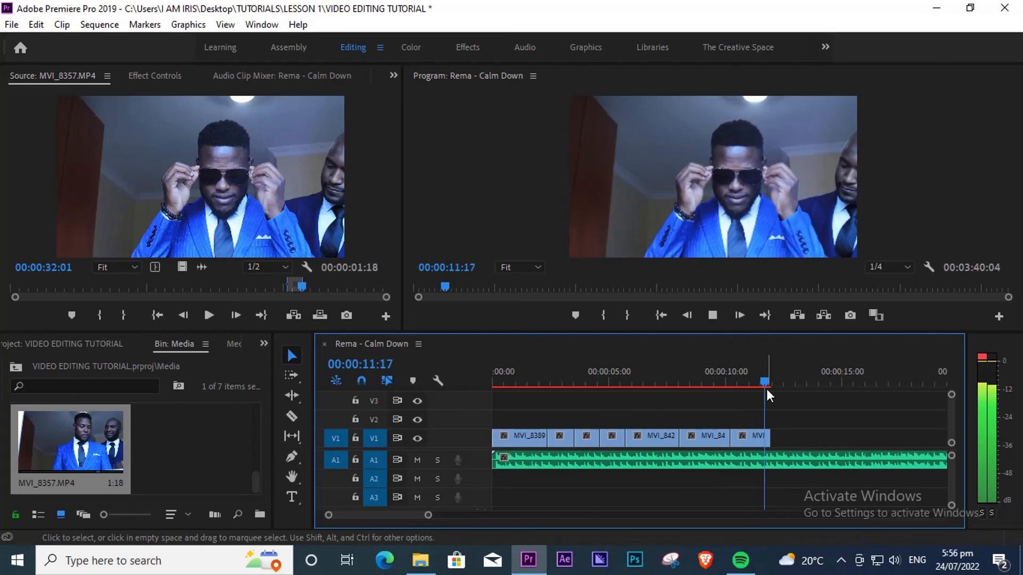
{"action": "key", "text": "space"}
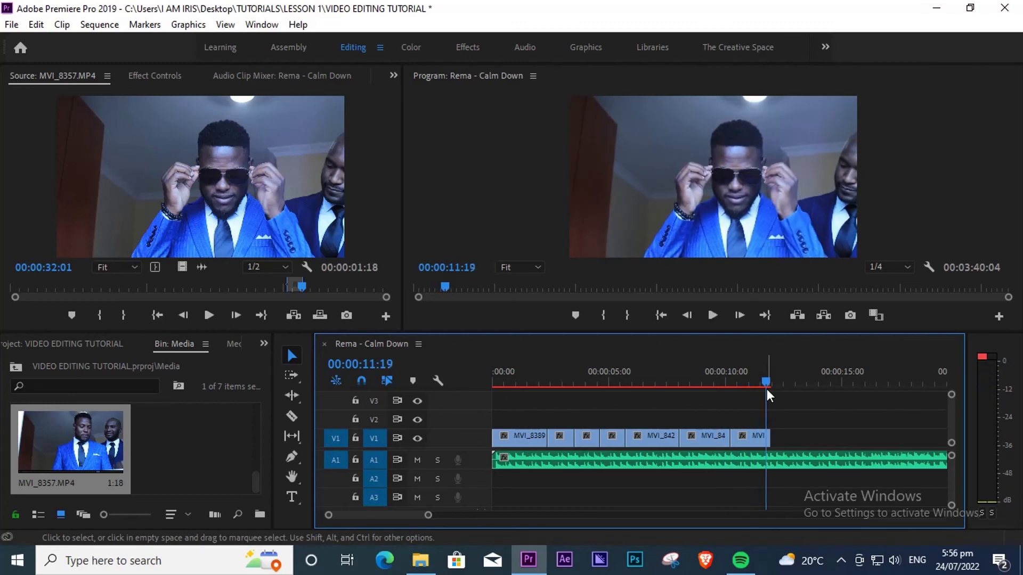